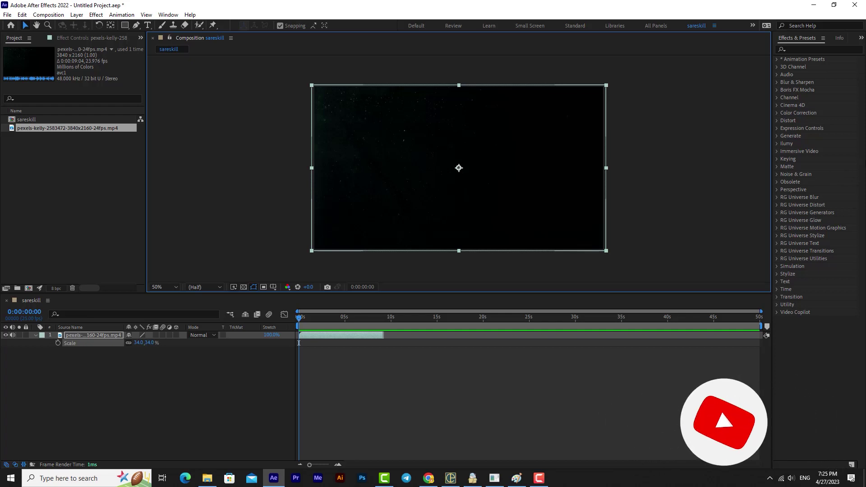
Expand the Stylize category in Effects & Presets to list its effects
click(777, 274)
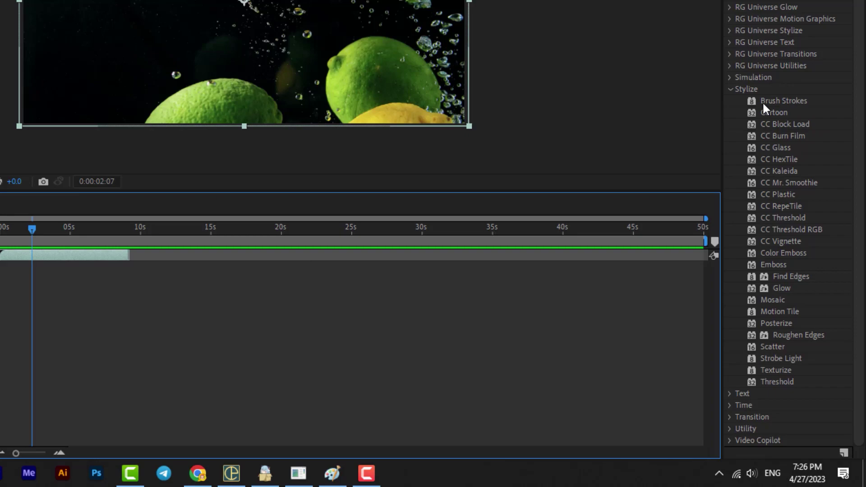
Apply Brush Strokes to the lemons-and-limes footage and view the limes at 100%
double_click(774, 102)
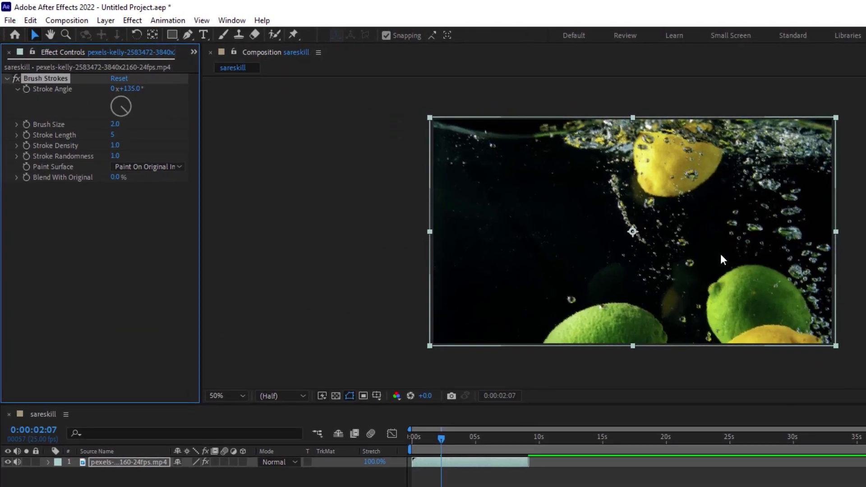
click(720, 266)
key(period)
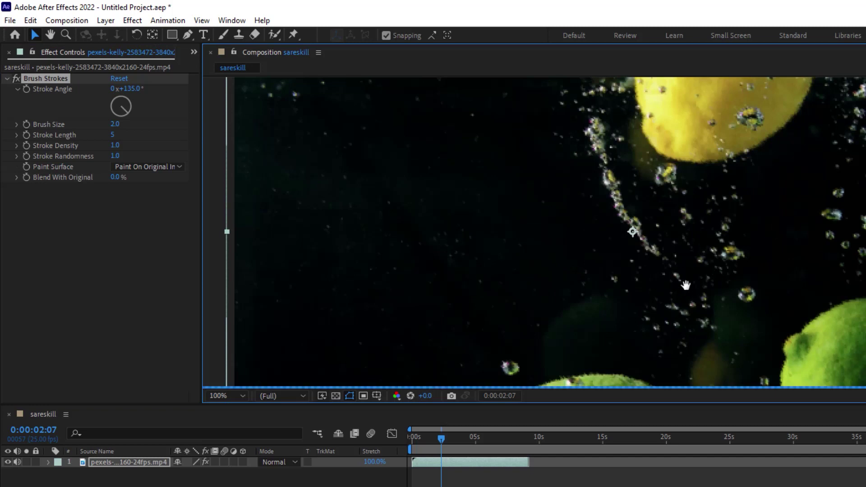
drag(685, 285, 681, 198)
drag(577, 312, 615, 263)
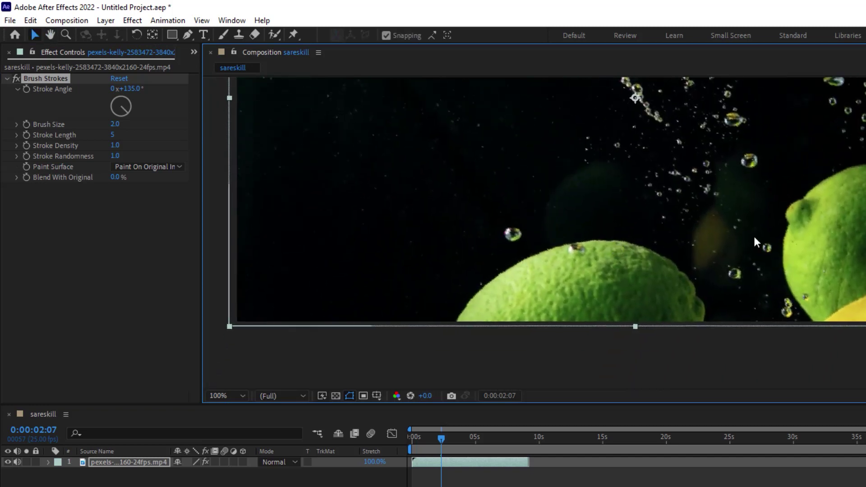
Raise the Brush Strokes Brush Size from 2.0 to 5.0
click(15, 79)
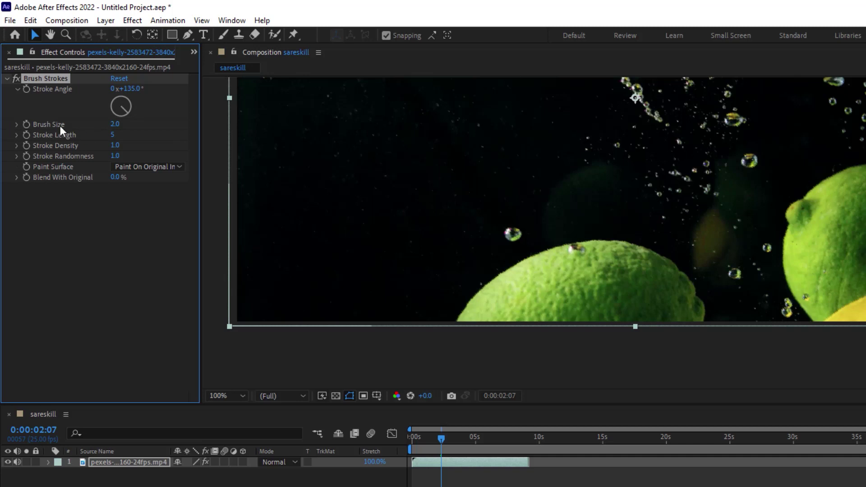
drag(115, 125, 130, 106)
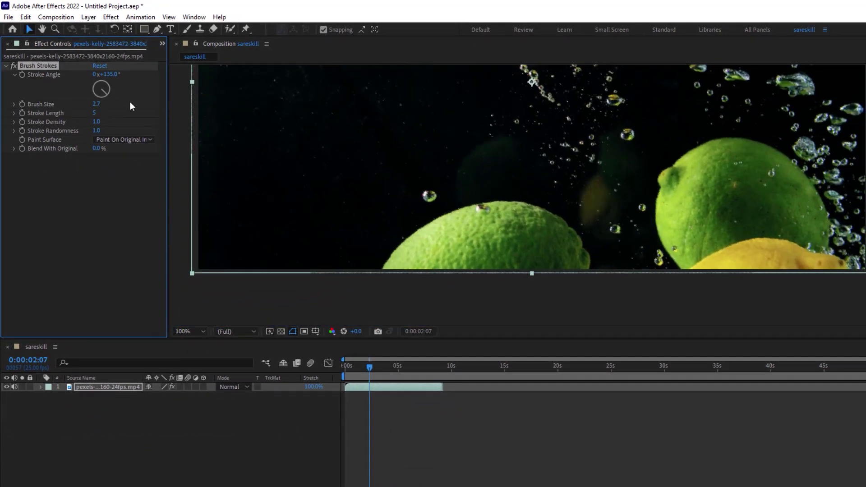
key(ctrl+z)
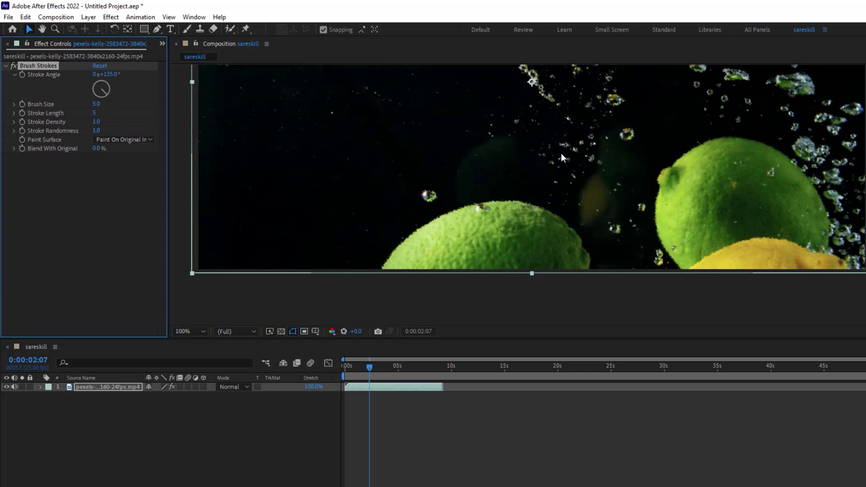
drag(504, 239, 677, 194)
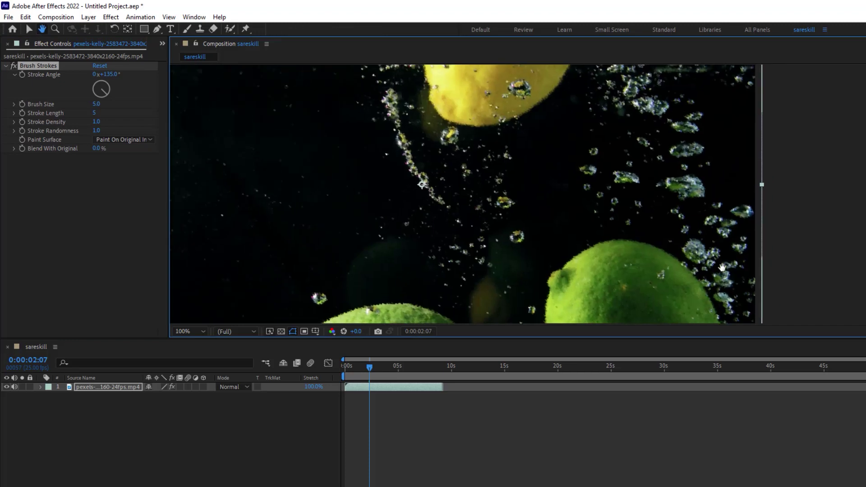
Give Brush Strokes a 287° Stroke Angle, Stroke Length 40 and Stroke Density 2.0
click(14, 66)
click(15, 66)
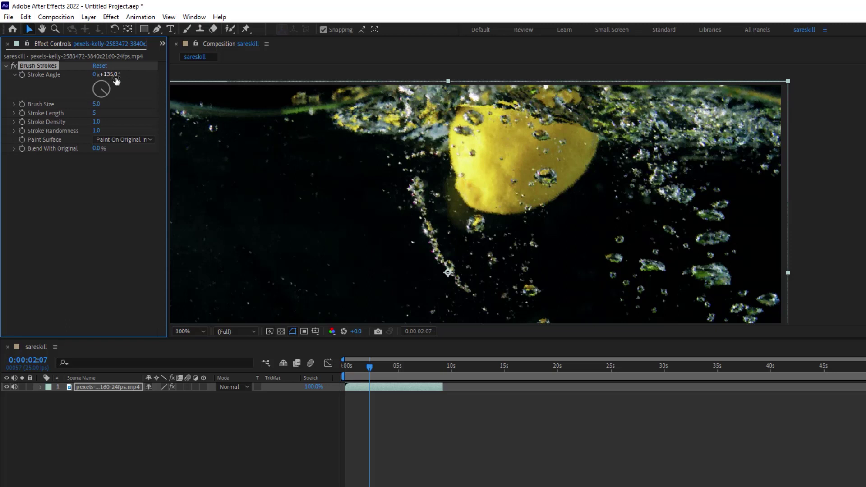
drag(108, 82, 99, 97)
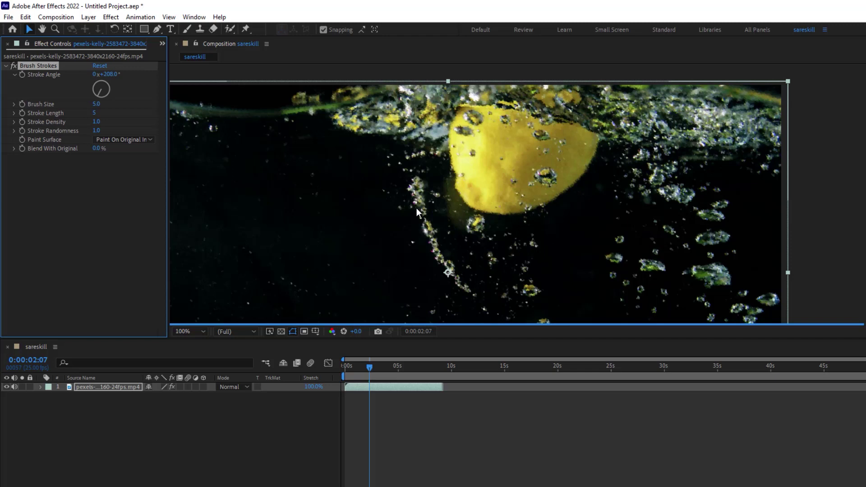
mouse_move(94, 100)
mouse_down()
mouse_move(103, 99)
mouse_move(94, 87)
mouse_up()
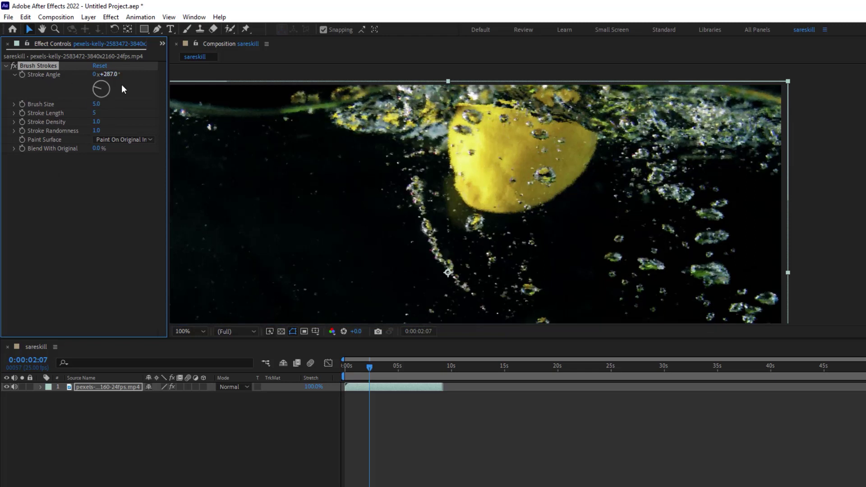
drag(93, 113, 130, 112)
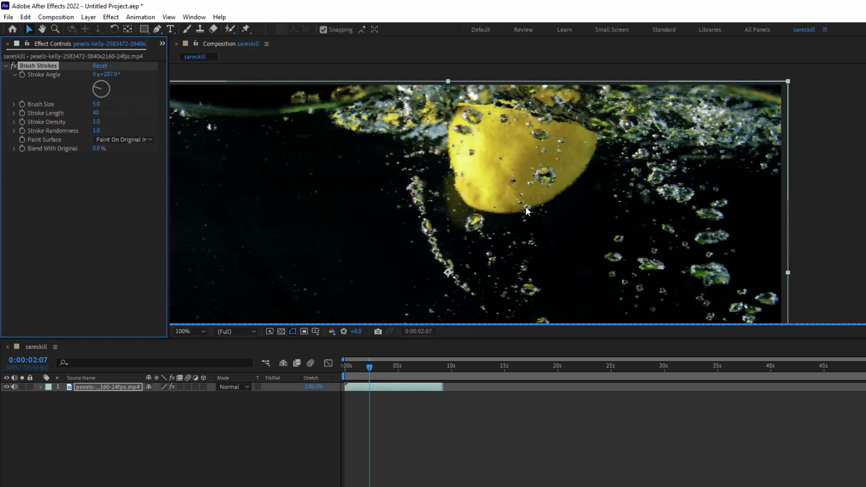
drag(95, 122, 149, 115)
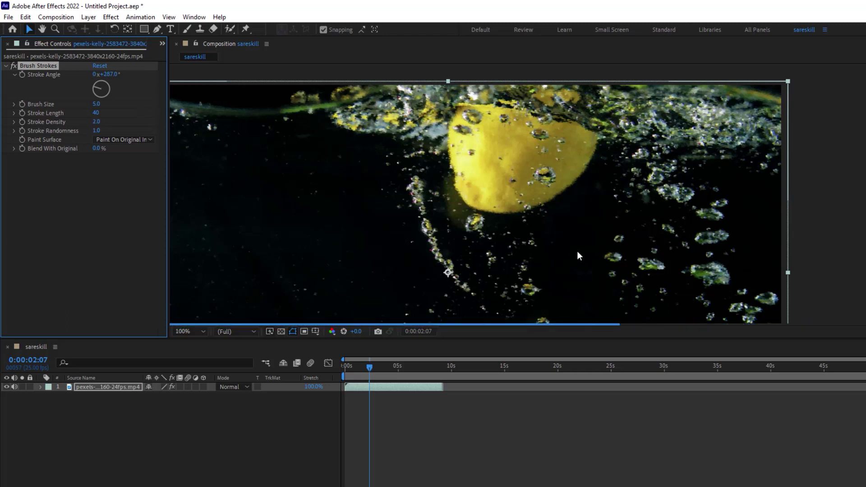
key(comma)
key(comma)
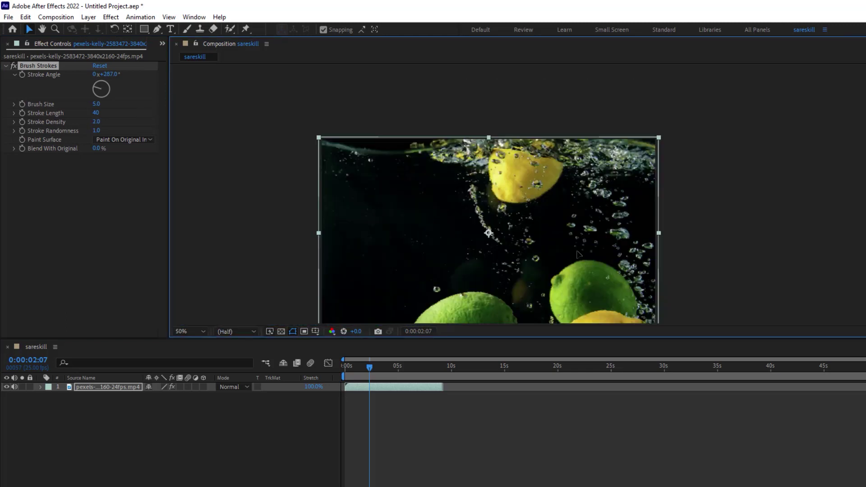
scroll(510, 114, down, 2)
click(32, 152)
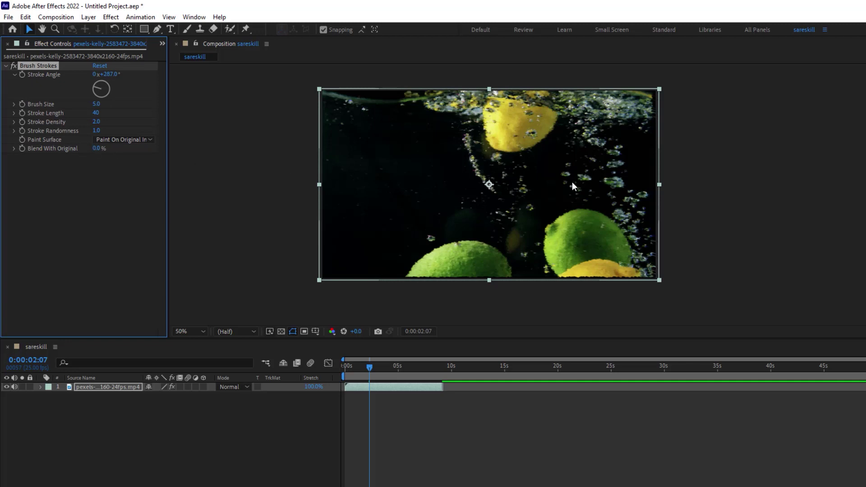
Compare Brush Strokes on and off, then apply Cartoon and inspect the limes at 100%
click(13, 66)
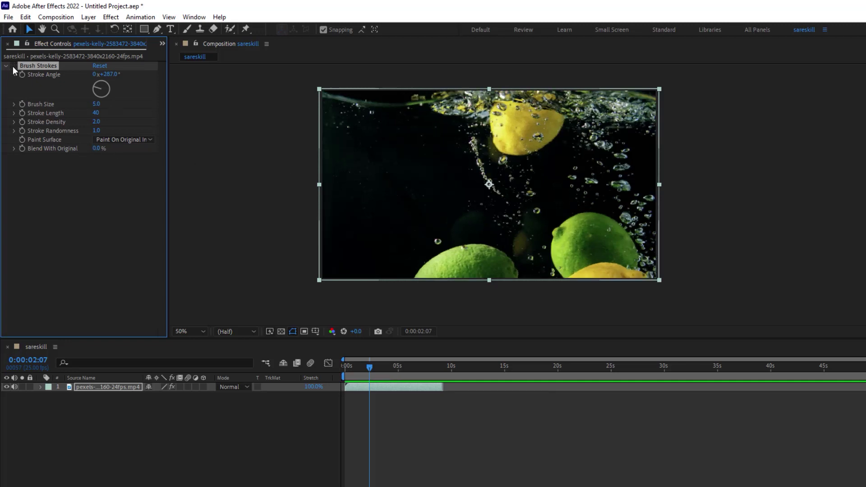
click(13, 67)
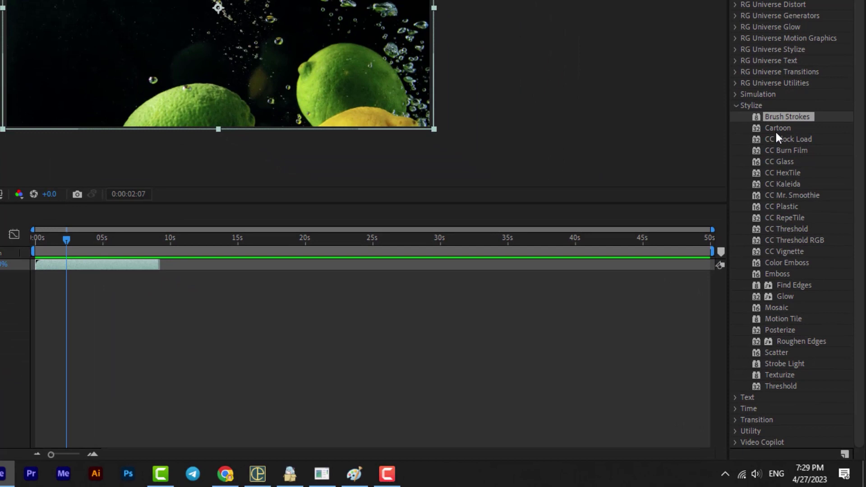
double_click(776, 129)
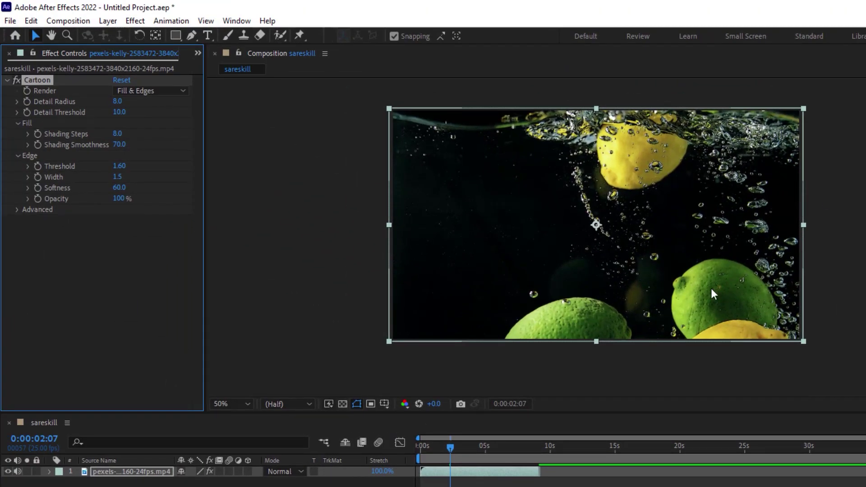
scroll(685, 290, up, 2)
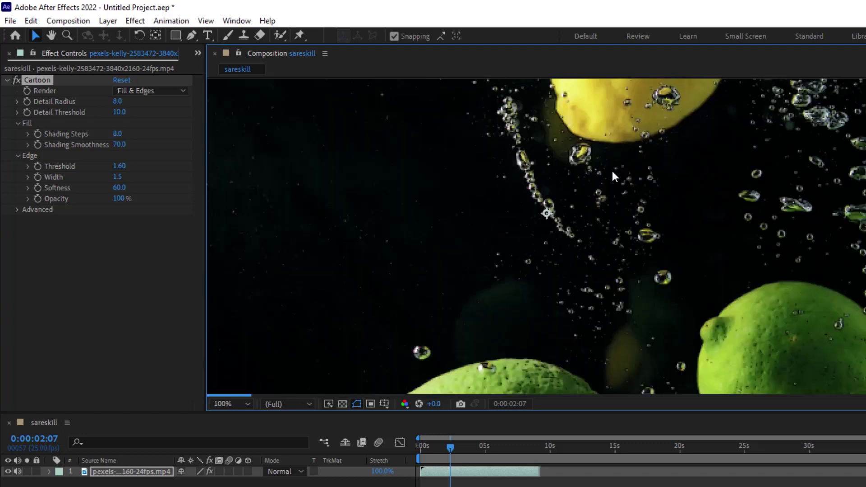
scroll(610, 168, up, 3)
click(14, 79)
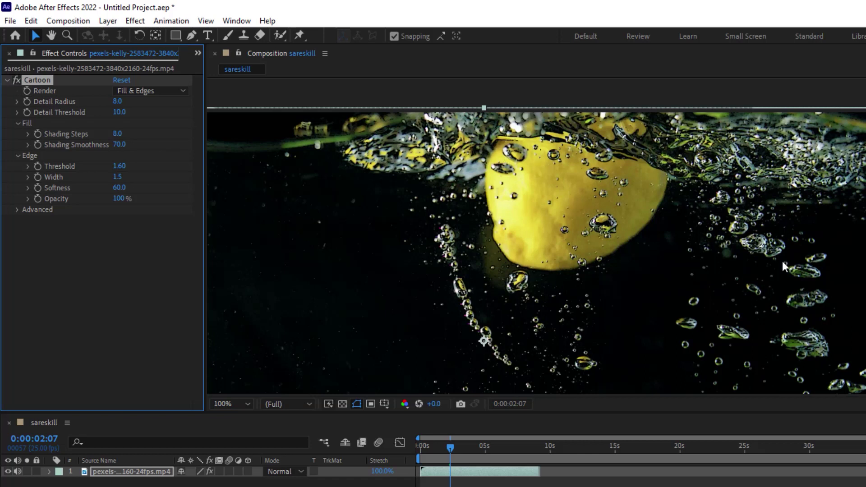
mouse_move(639, 291)
mouse_down()
mouse_move(659, 194)
mouse_move(735, 342)
mouse_up()
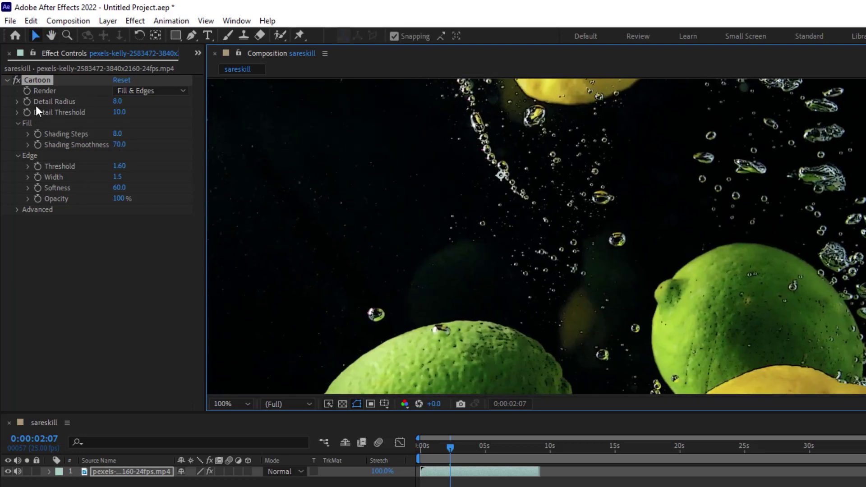
Set Cartoon's Detail Radius to 20 and edge Threshold to 3.38
click(117, 101)
text(20)
key(Return)
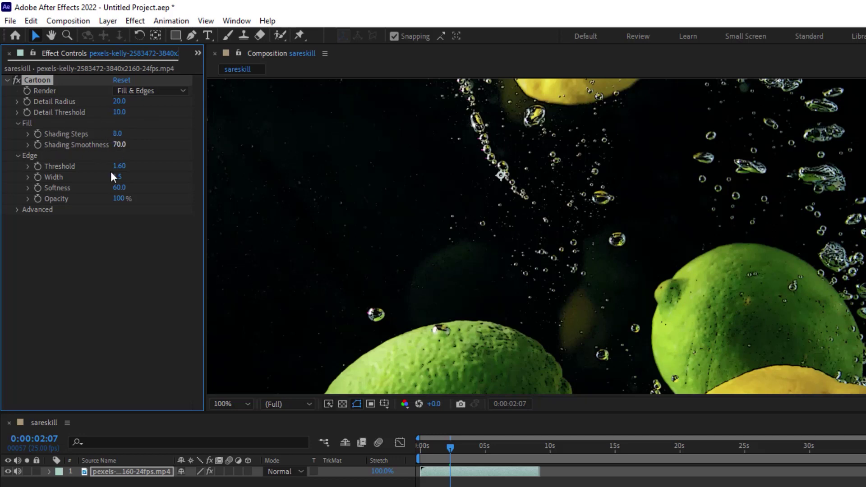
drag(113, 166, 232, 167)
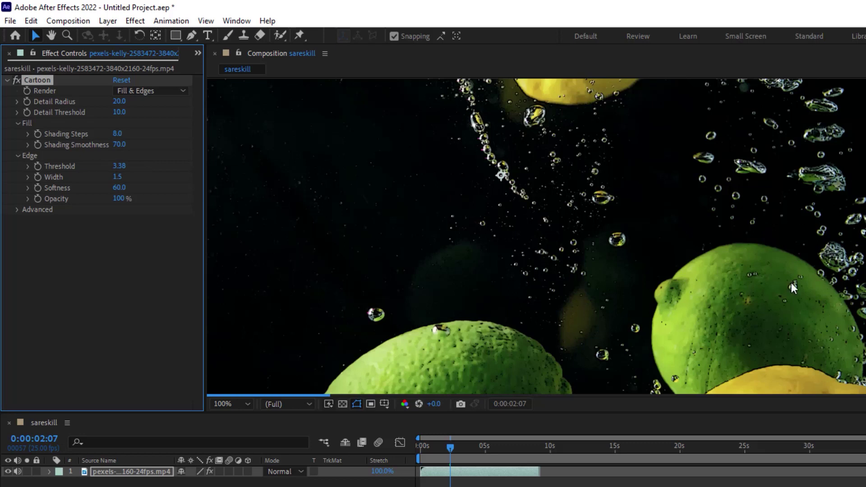
key(h)
drag(725, 202, 718, 140)
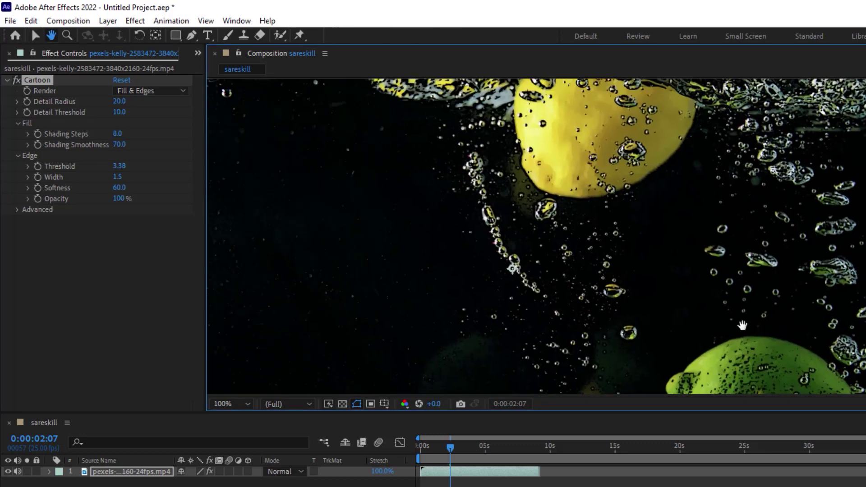
key(v)
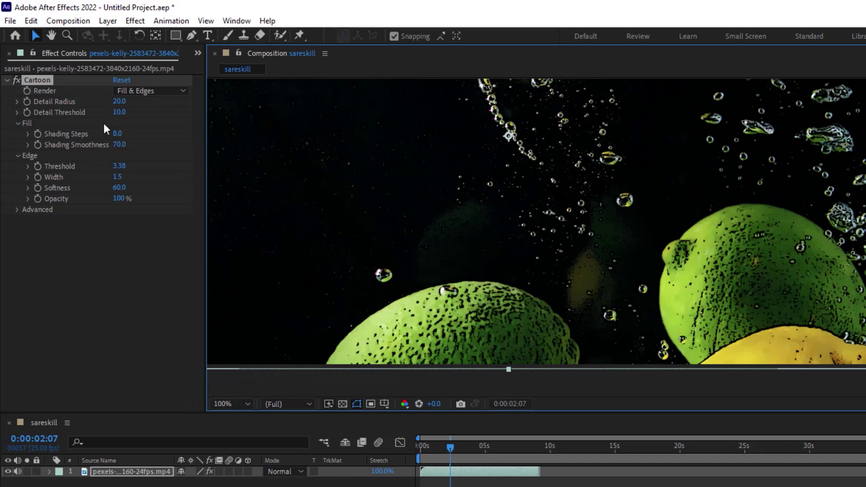
Raise Cartoon's Detail Threshold to 15.2 and lower edge Opacity to 77%
drag(116, 113, 171, 115)
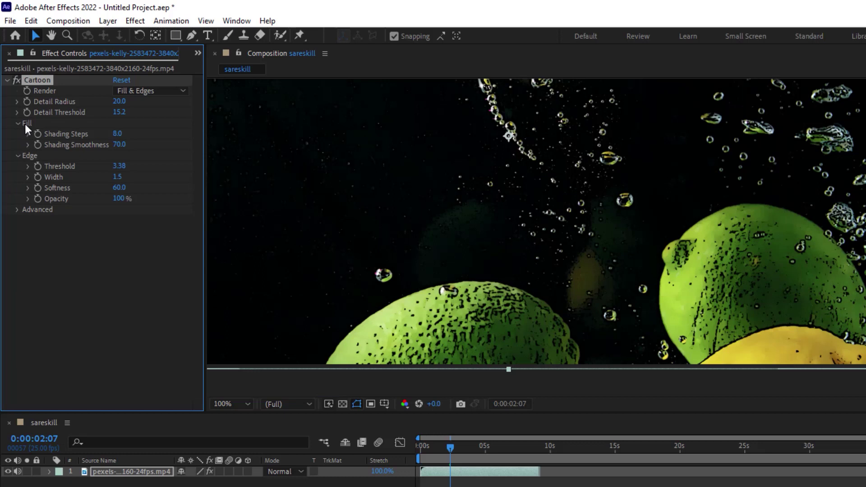
mouse_move(119, 202)
mouse_down()
mouse_move(104, 200)
mouse_move(153, 188)
mouse_up()
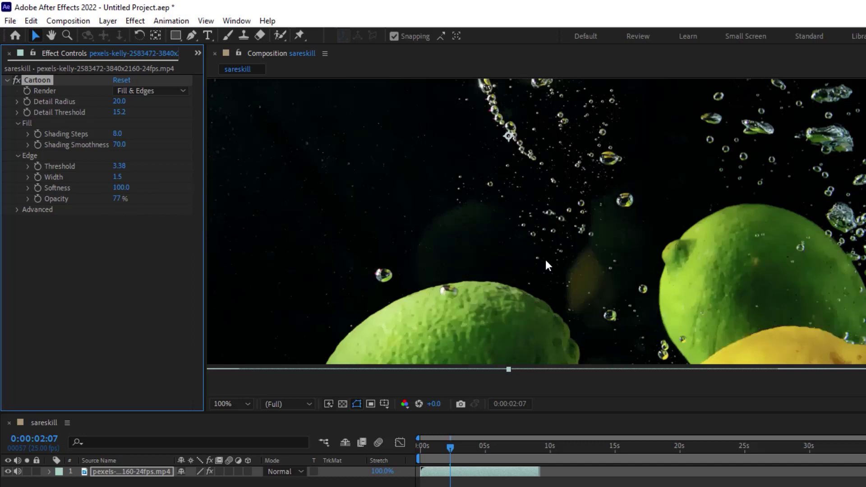
scroll(685, 267, down, 2)
drag(566, 169, 595, 212)
Set Cartoon edge Softness to 0, Edge Enhancement to 75 and edge Black Level to 0.8
click(121, 187)
text(0)
key(Return)
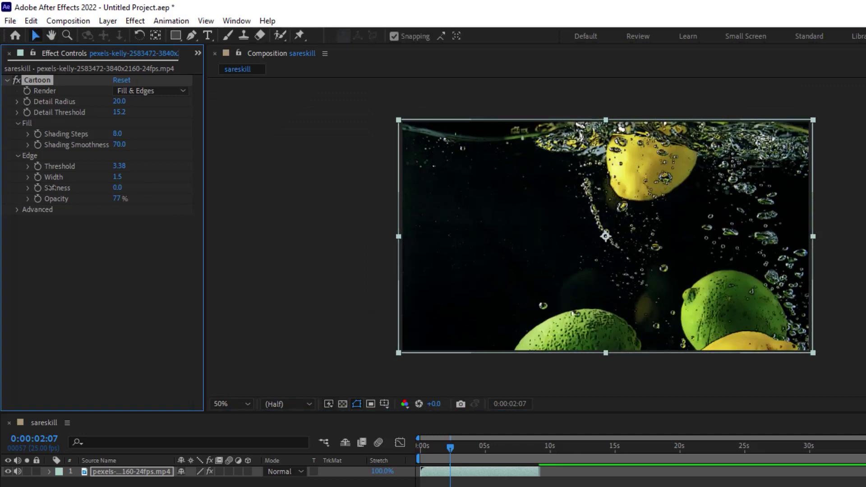
click(18, 210)
click(117, 219)
text(75)
key(Return)
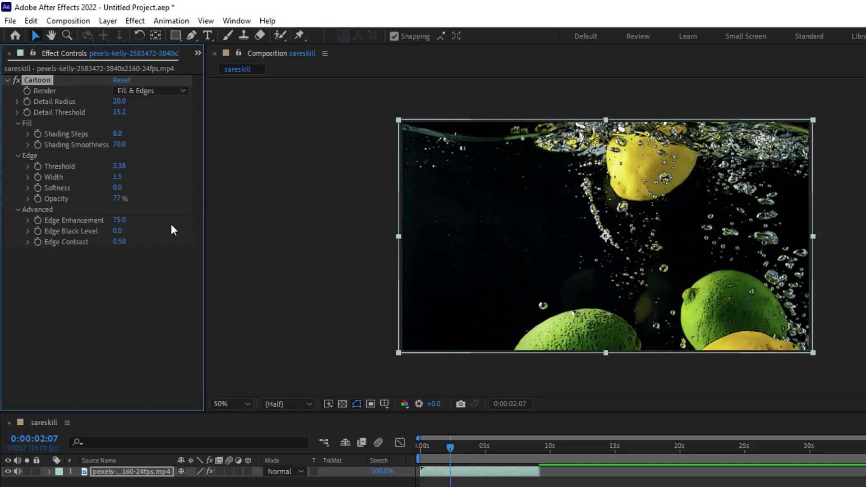
mouse_move(116, 230)
mouse_down()
mouse_move(160, 226)
mouse_move(154, 242)
mouse_up()
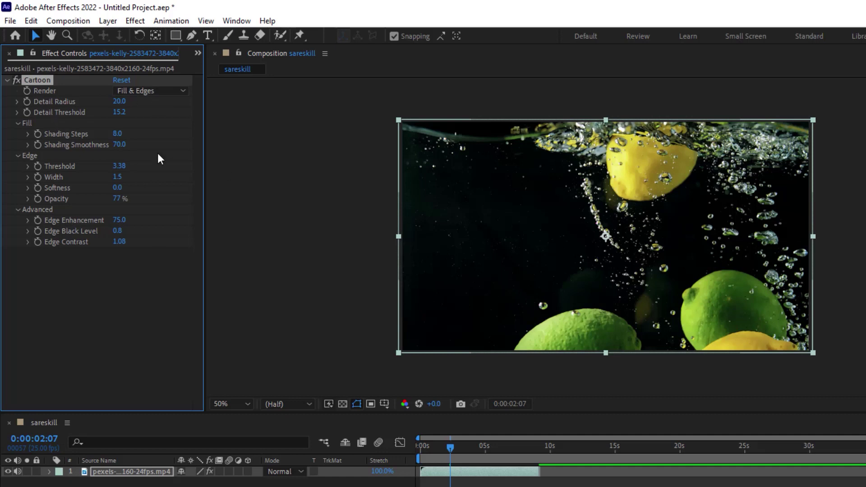
Reset Cartoon, raise Edge Threshold to 4.81, and set Render to Edges only
click(129, 80)
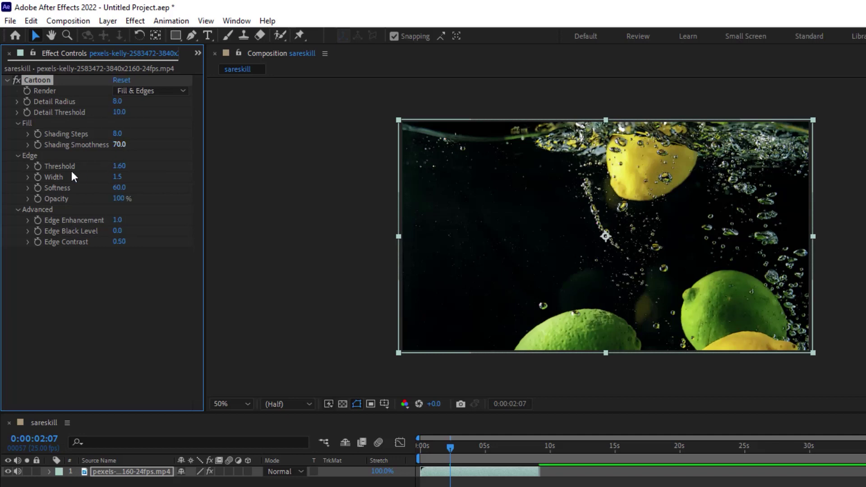
drag(119, 166, 180, 165)
click(152, 92)
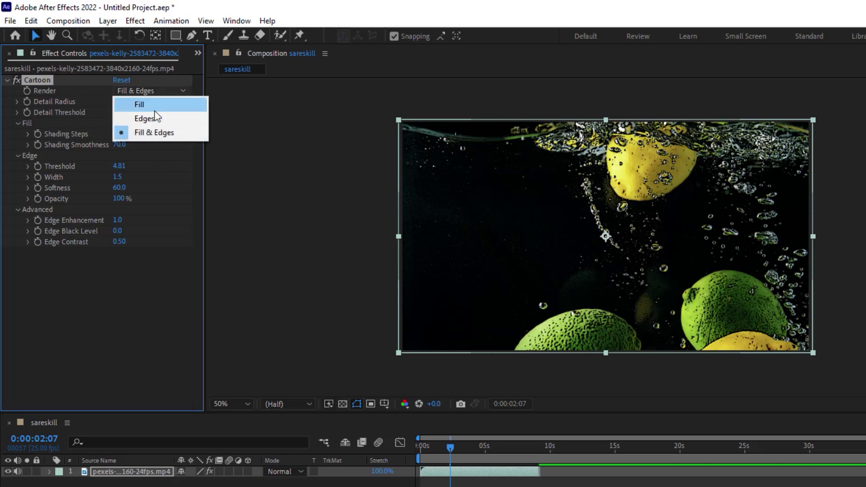
click(153, 108)
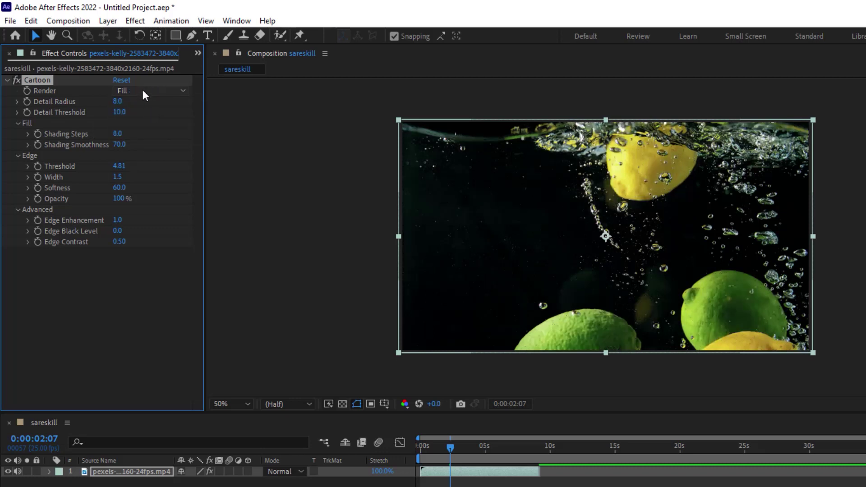
click(142, 90)
click(144, 119)
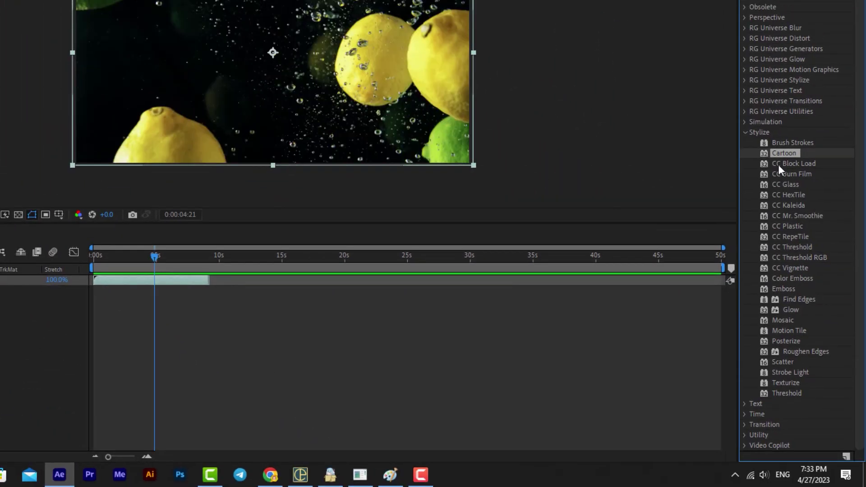
Apply CC Block Load to the lemon footage, remove it, and reapply it
double_click(791, 164)
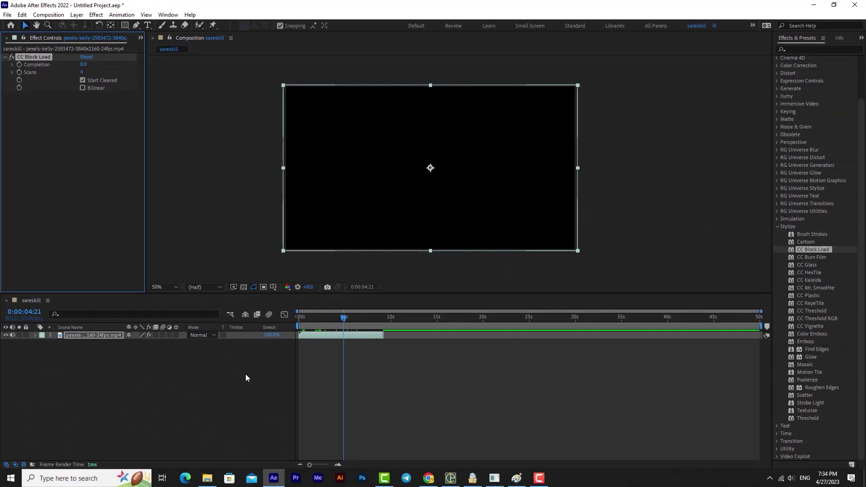
key(ctrl+z)
click(805, 241)
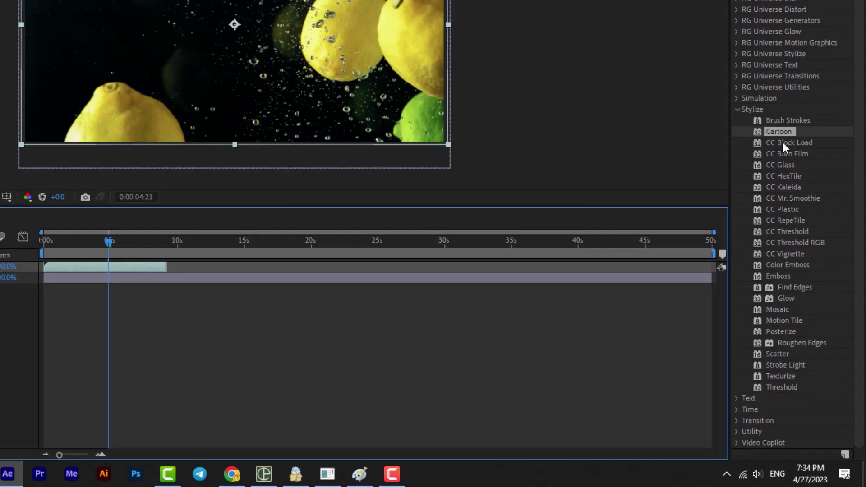
double_click(783, 142)
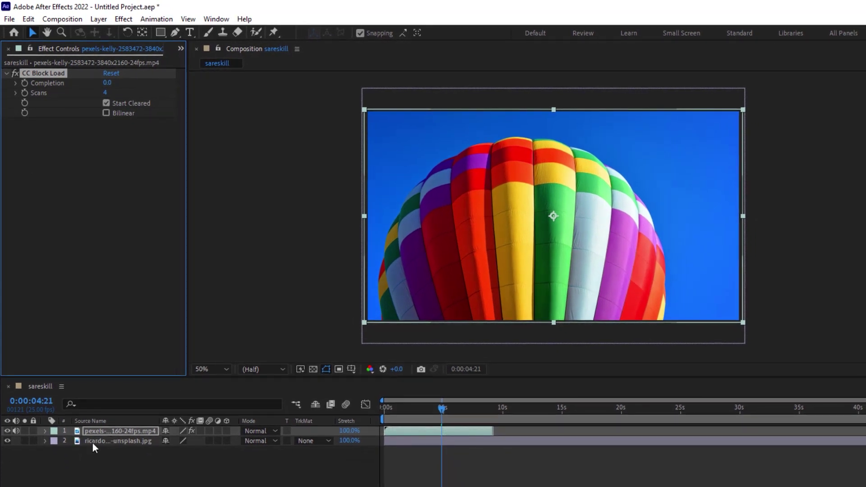
Reset CC Block Load and turn off Start Cleared so the lemon footage shows
click(7, 440)
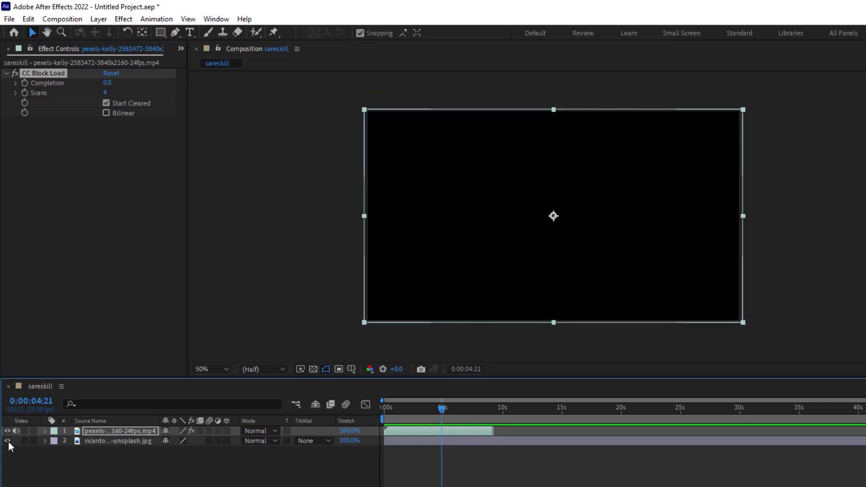
click(7, 441)
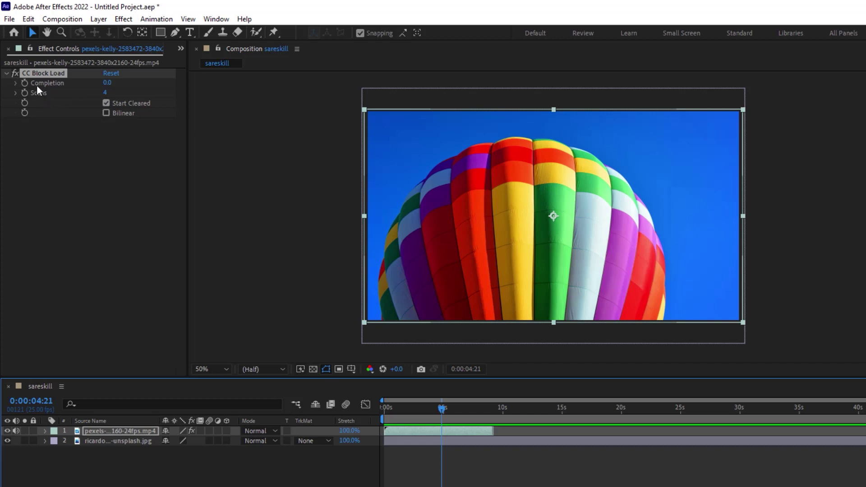
drag(107, 82, 110, 92)
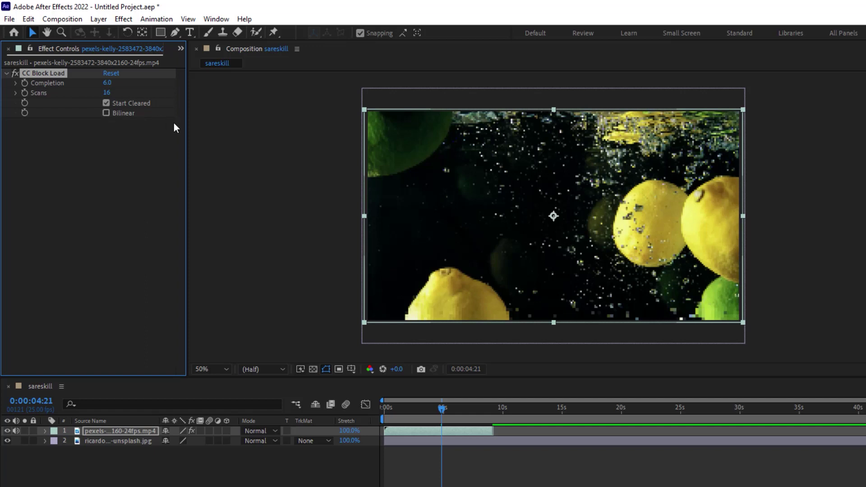
click(102, 103)
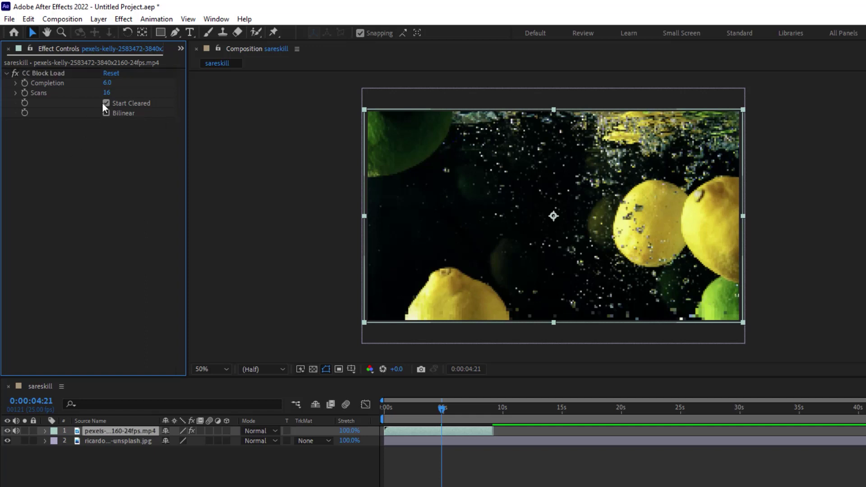
click(105, 104)
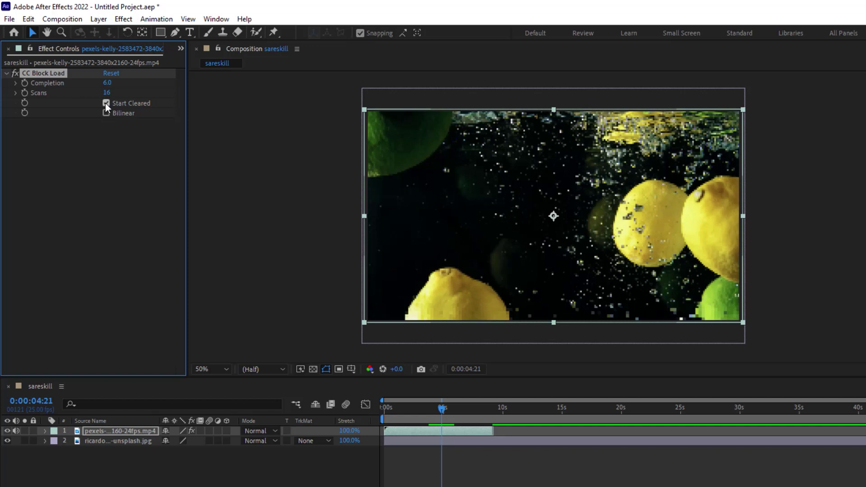
click(108, 75)
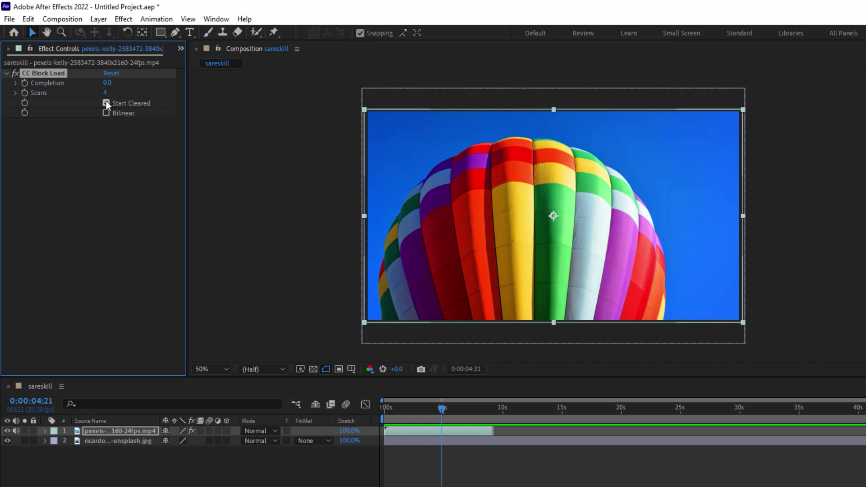
click(105, 103)
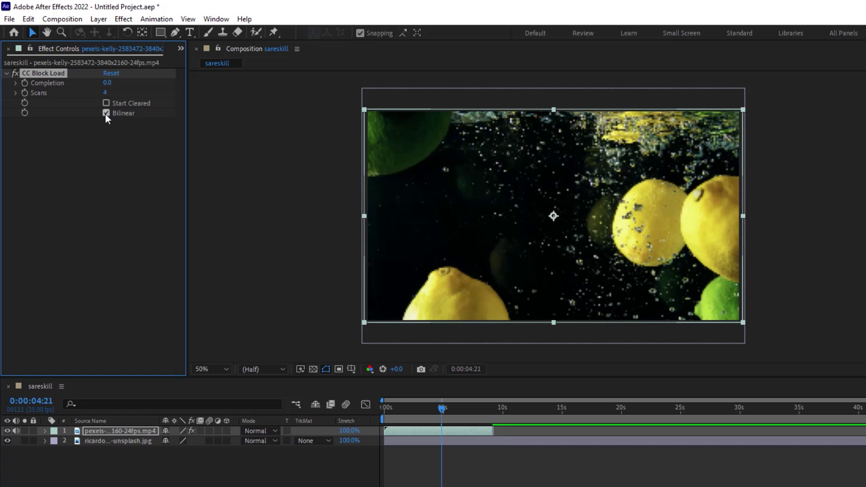
View the footage at 100% and compare Bilinear off and on, leaving it on
click(646, 234)
scroll(647, 234, up, 2)
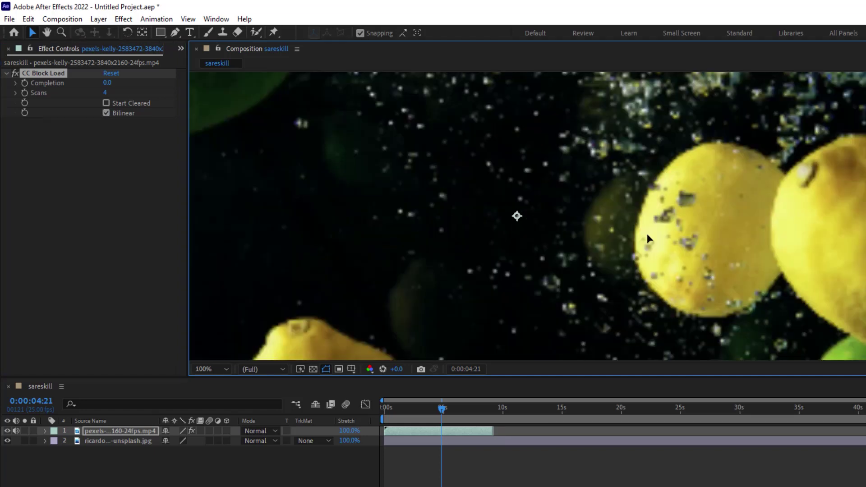
click(107, 113)
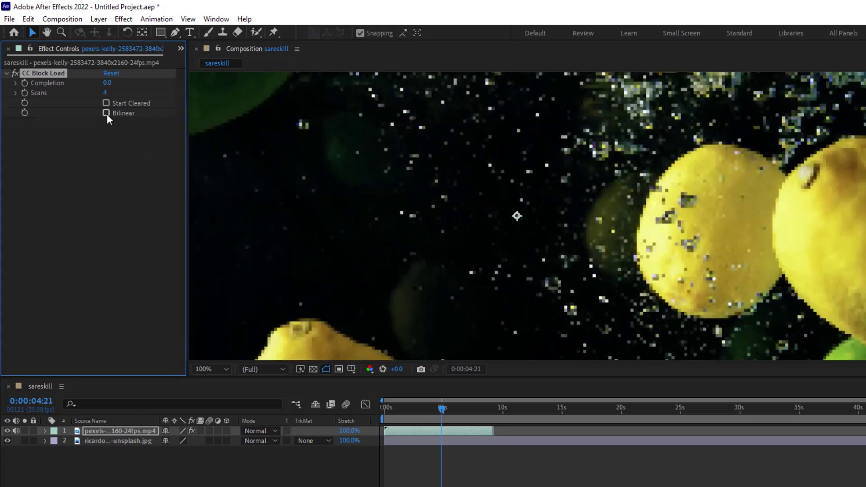
click(106, 113)
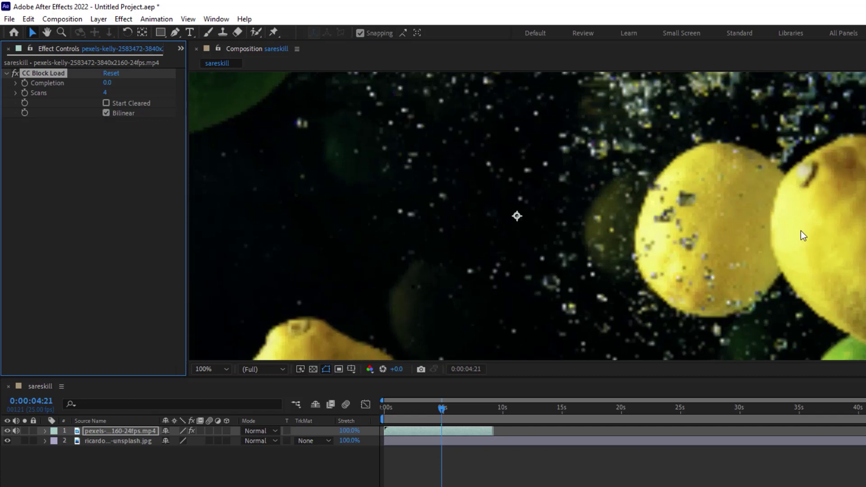
Delete CC Block Load and apply CC Burn Film to the lemon footage
key(Delete)
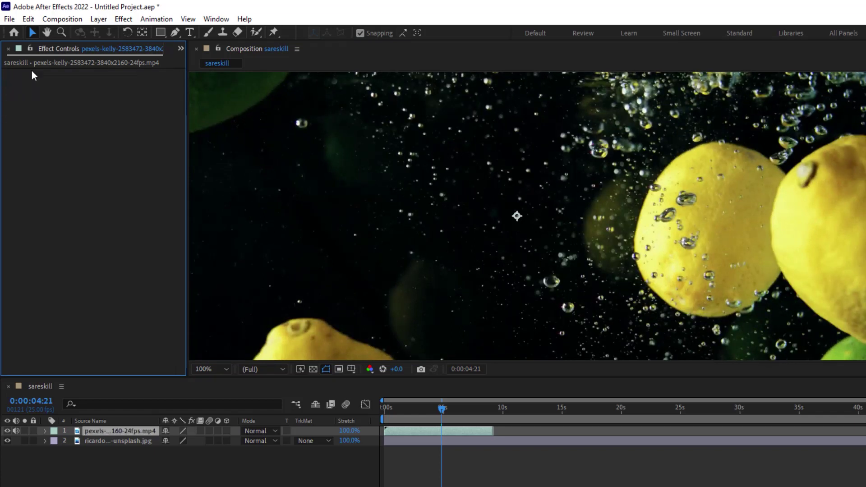
scroll(437, 172, down, 2)
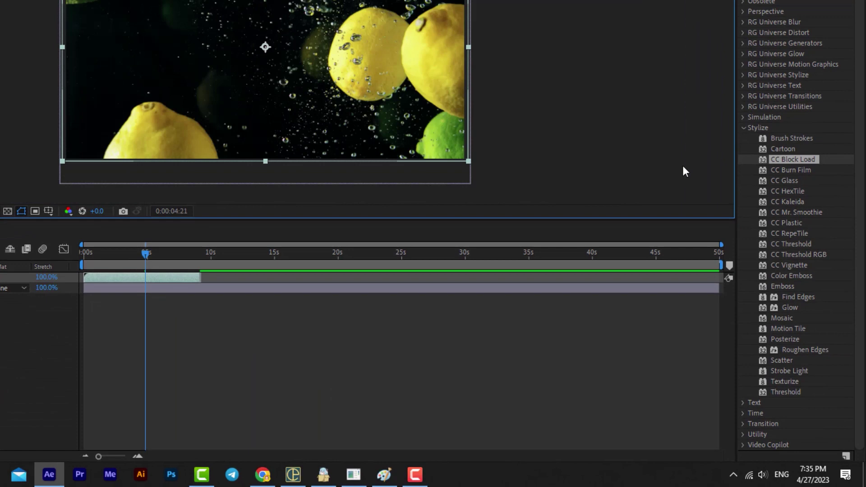
double_click(791, 169)
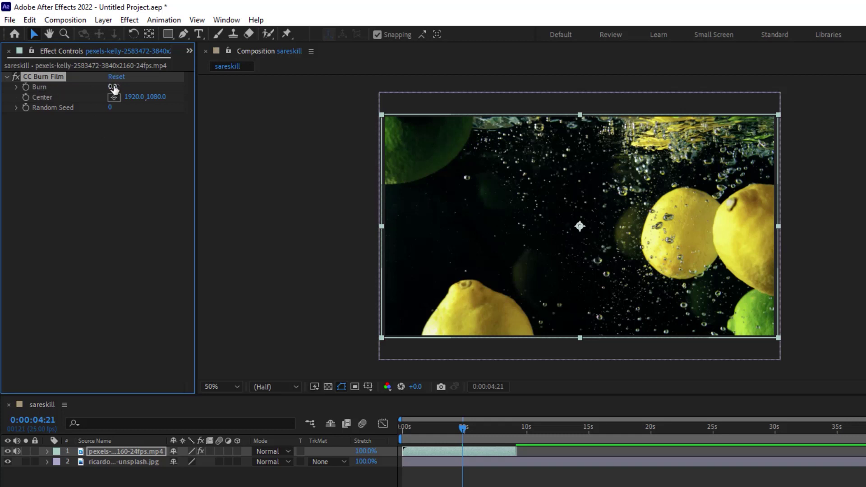
Keyframe Burn rising to 100 later in the clip and move the burn Center left
mouse_move(116, 86)
mouse_down()
mouse_move(157, 85)
mouse_move(61, 110)
mouse_up()
drag(463, 428, 491, 428)
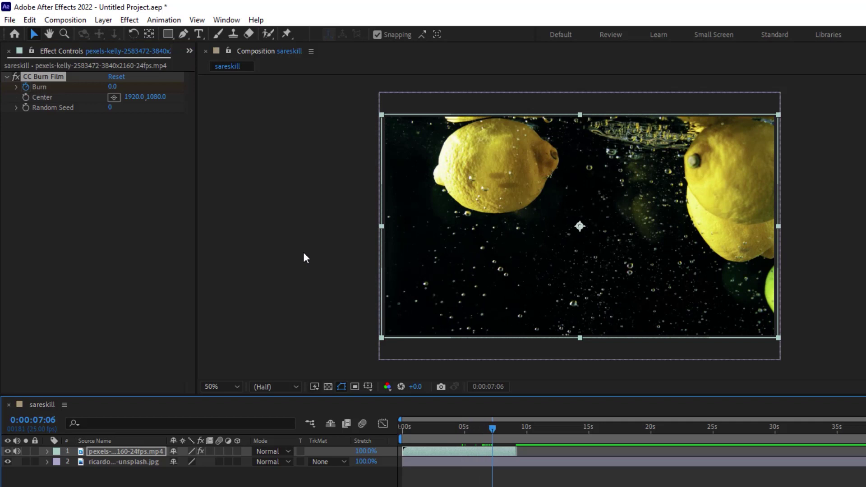
drag(111, 86, 428, 104)
click(458, 424)
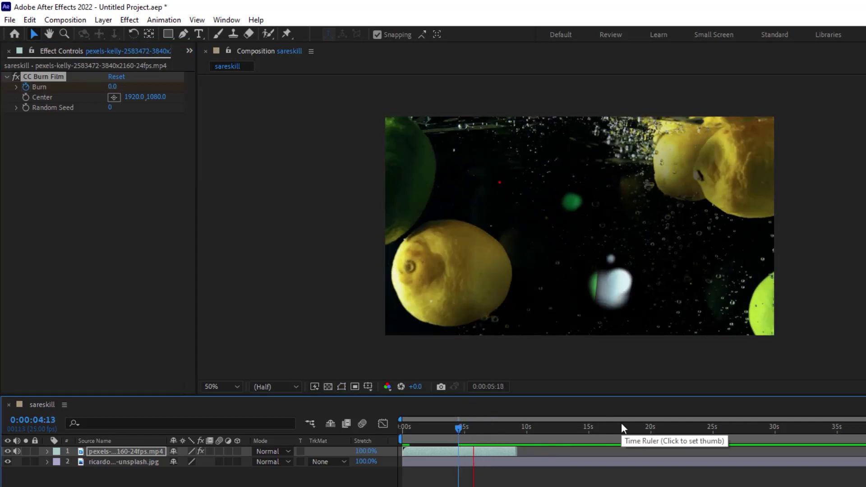
key(space)
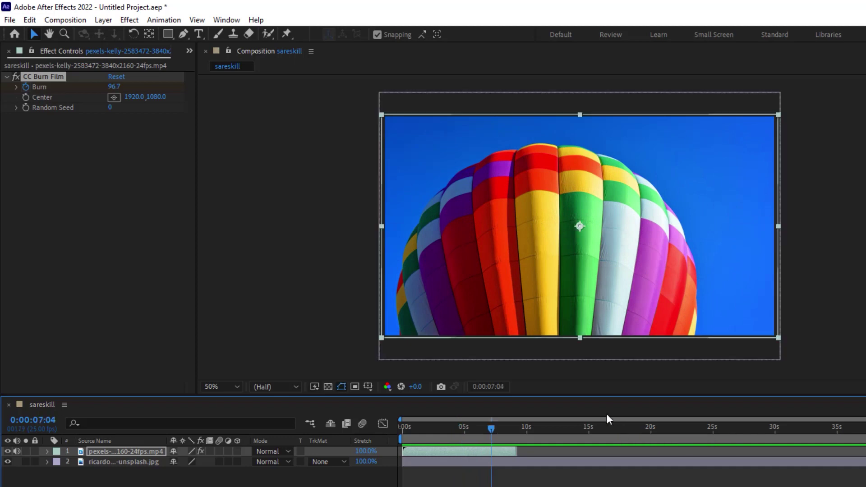
drag(448, 424, 460, 424)
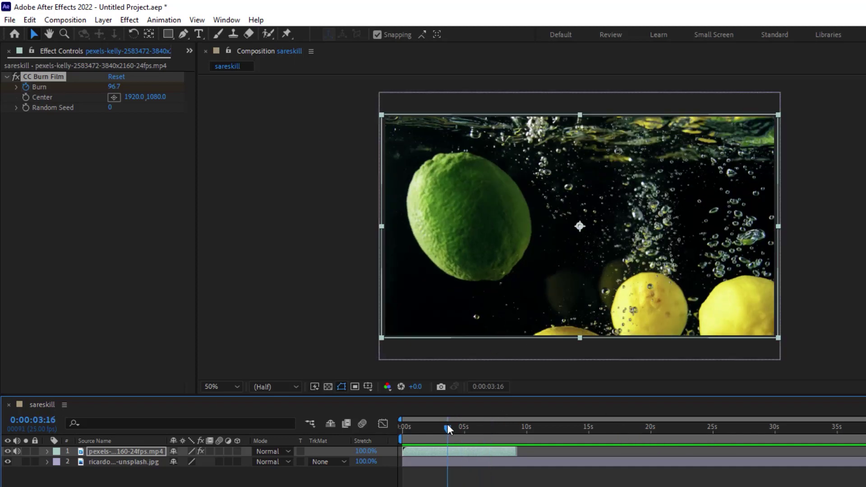
click(114, 97)
click(579, 248)
mouse_move(580, 248)
mouse_down()
mouse_move(487, 222)
mouse_move(456, 200)
mouse_up()
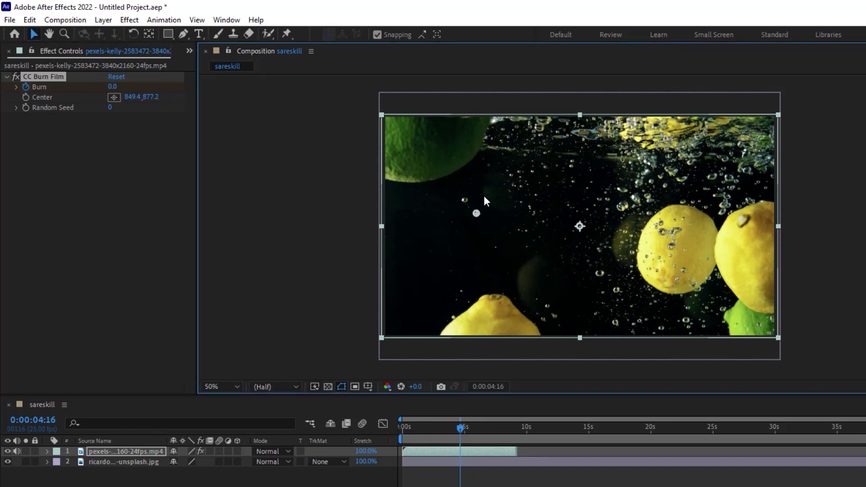
drag(116, 87, 148, 85)
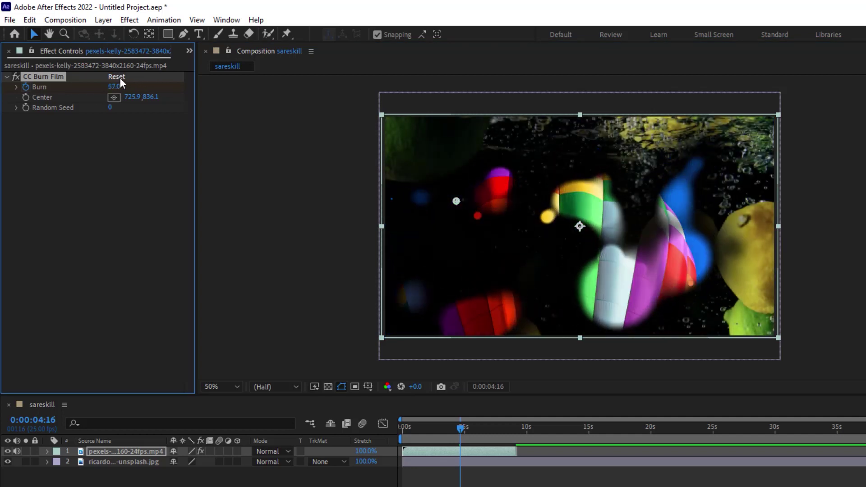
Reset CC Burn Film, then set Burn to 56, reposition Center and set Random Seed to 650
click(118, 77)
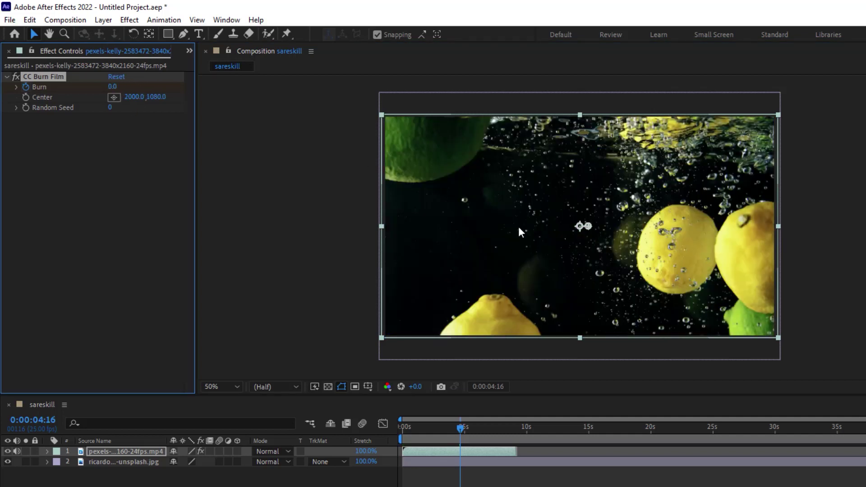
drag(580, 226, 701, 171)
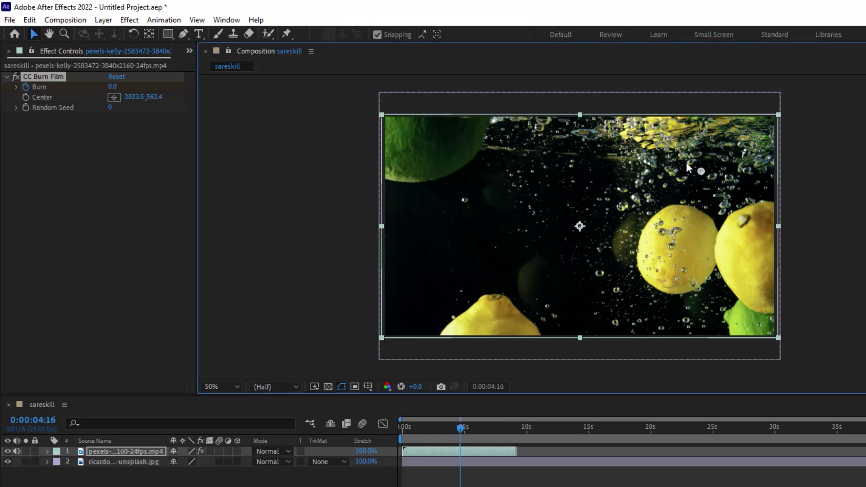
drag(112, 86, 147, 86)
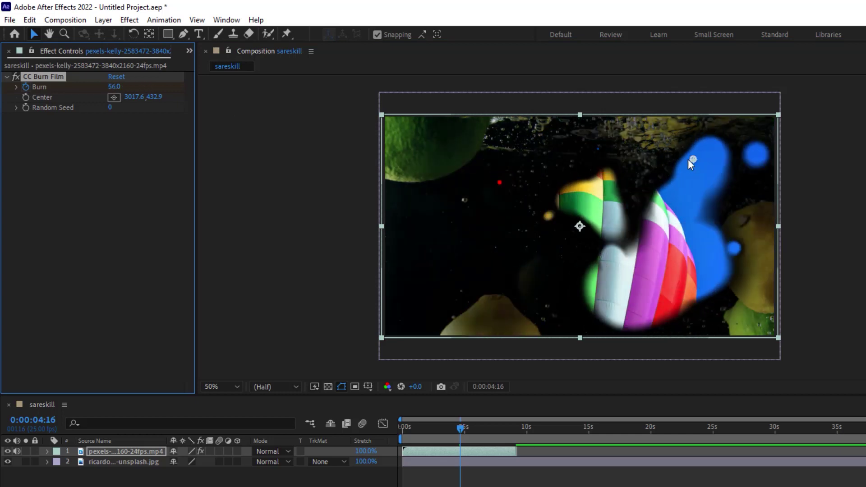
mouse_move(692, 159)
mouse_down()
mouse_move(441, 184)
mouse_move(416, 138)
mouse_move(563, 254)
mouse_up()
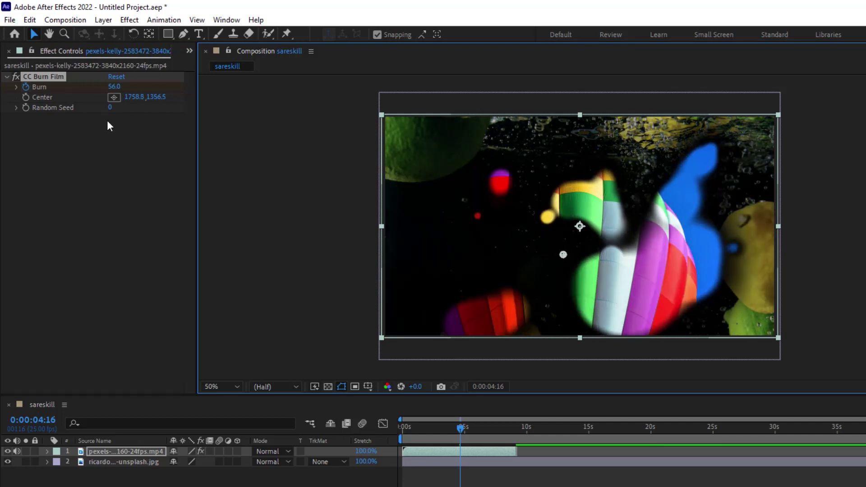
mouse_move(112, 107)
mouse_down()
mouse_move(154, 106)
mouse_move(34, 106)
mouse_up()
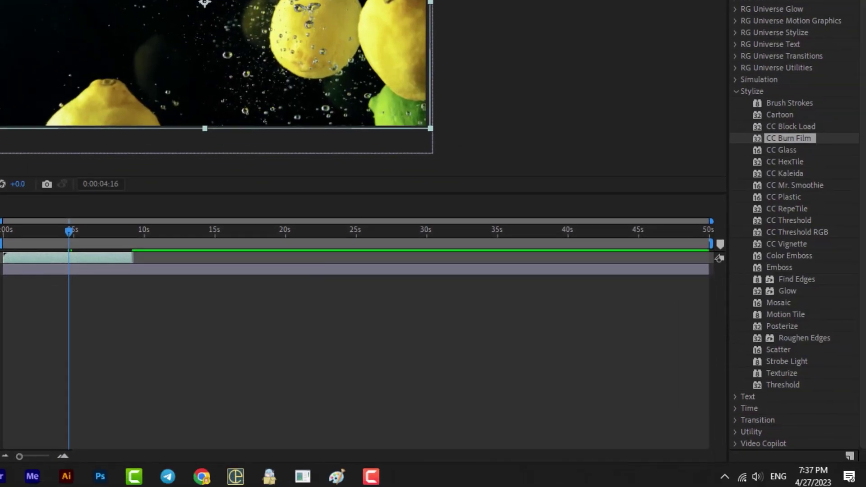
Apply CC Glass to the lemon clip with Softness 25.1, Height 100 and Displacement 218
double_click(778, 149)
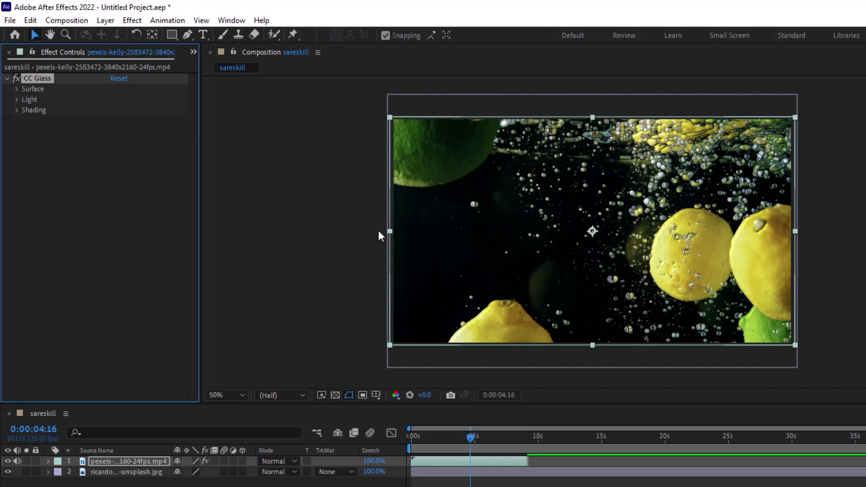
click(17, 89)
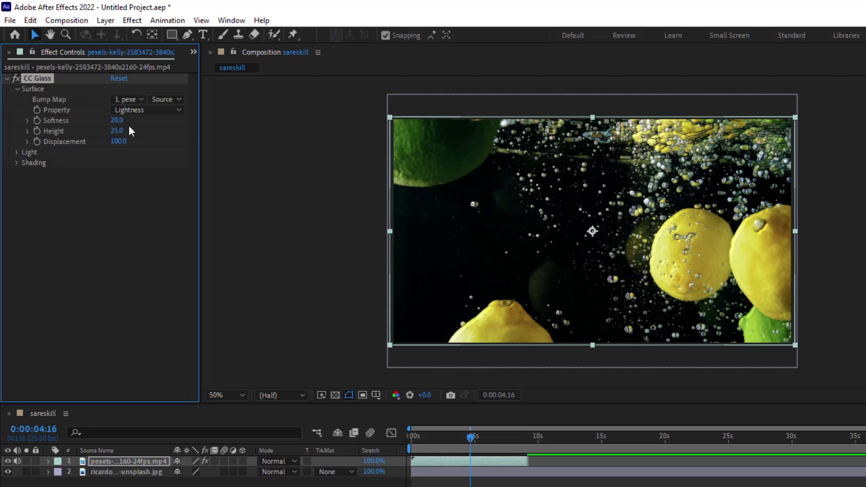
drag(116, 122, 139, 122)
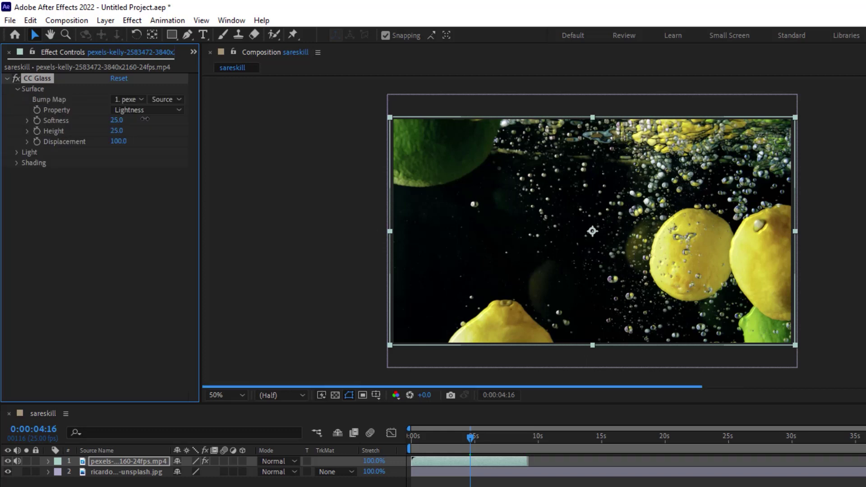
click(696, 271)
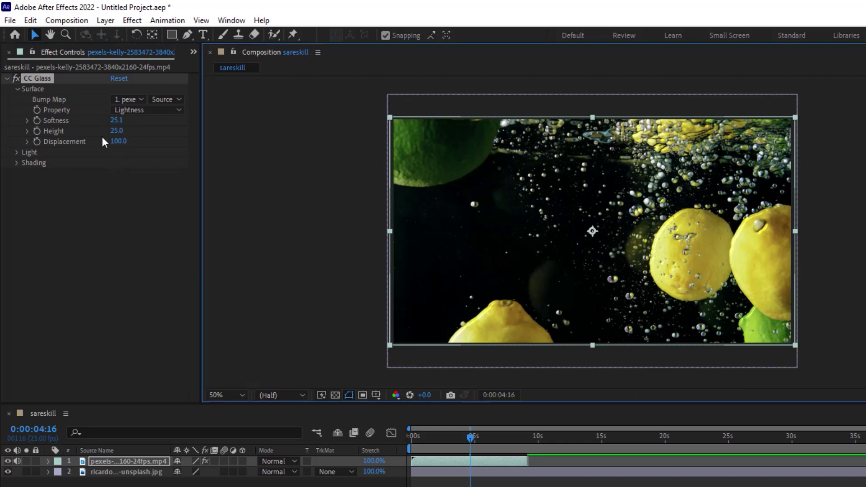
drag(117, 130, 171, 128)
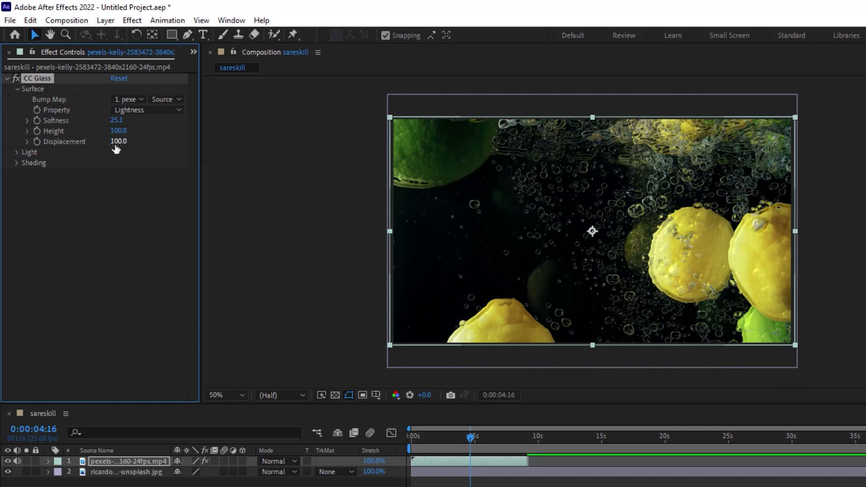
drag(126, 140, 193, 139)
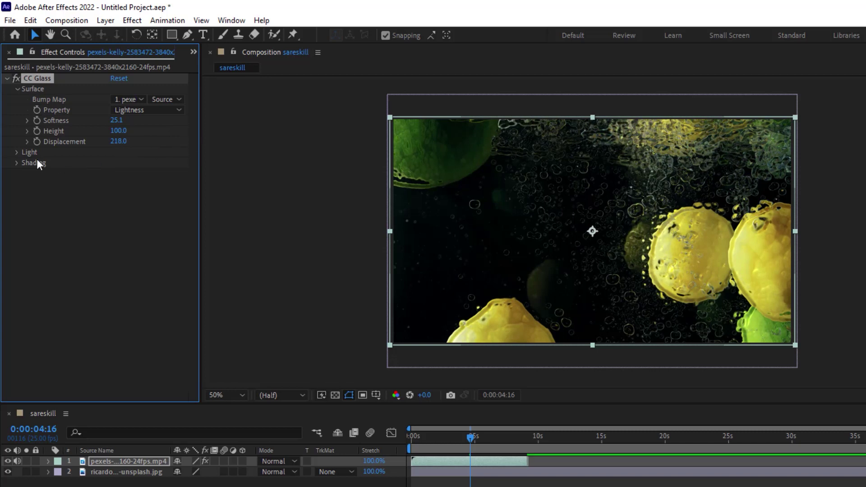
click(17, 152)
Raise CC Glass Light Height and Intensity to 212, try a red light, set direction -5°
drag(118, 205, 158, 200)
drag(120, 172, 186, 174)
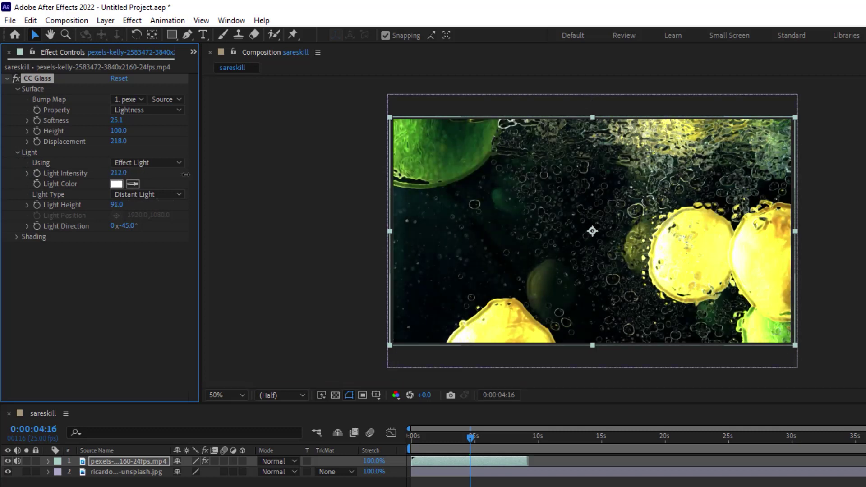
click(116, 184)
click(329, 143)
click(457, 124)
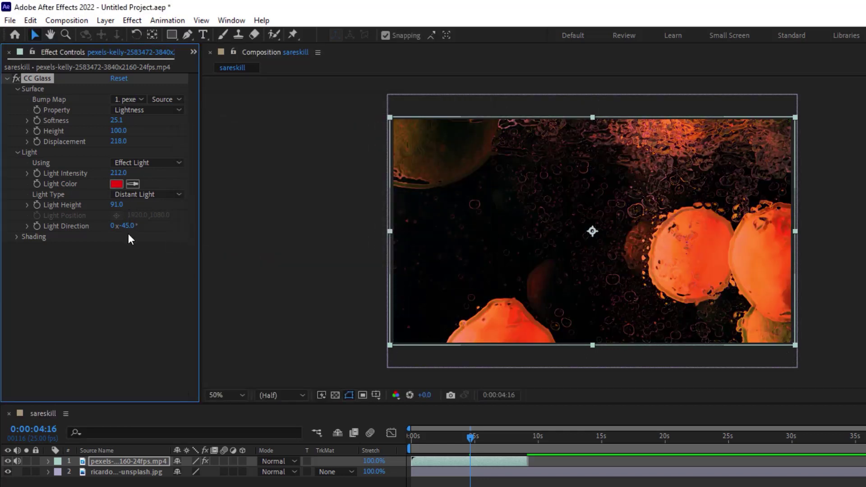
click(138, 227)
text(-5)
key(Return)
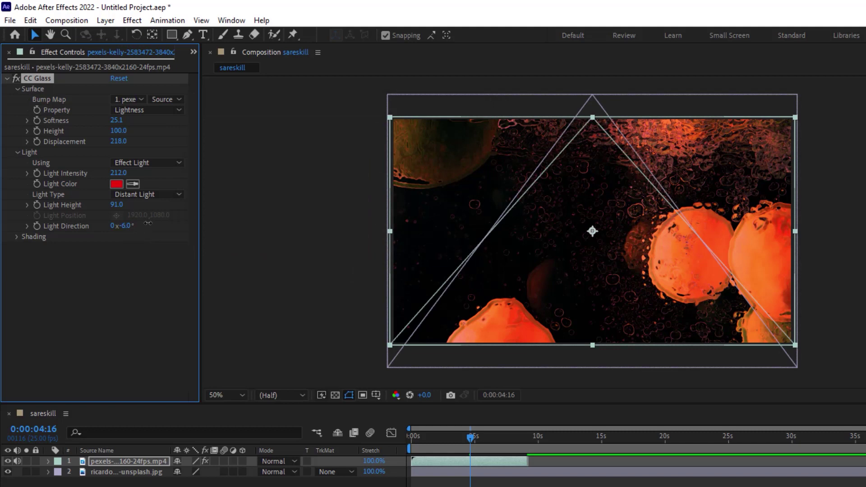
Set Ambient 15, white light, Diffuse 65 and Specular 67, then compare with the effect off
click(16, 236)
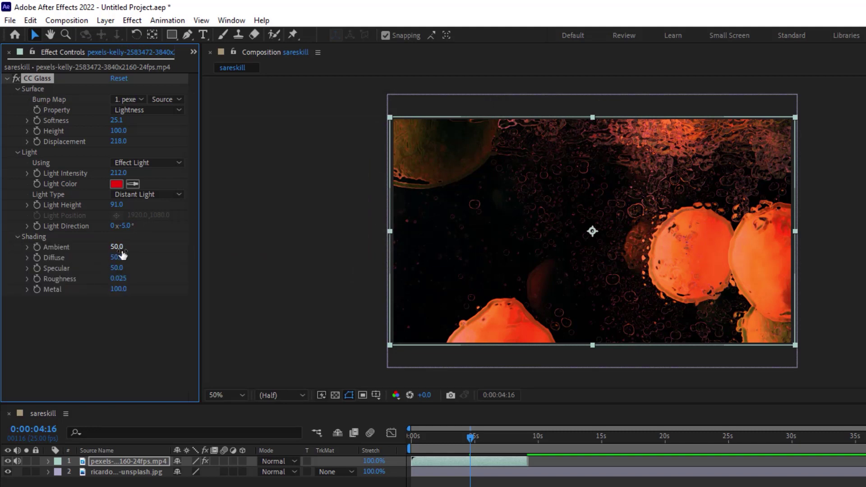
drag(103, 243, 96, 242)
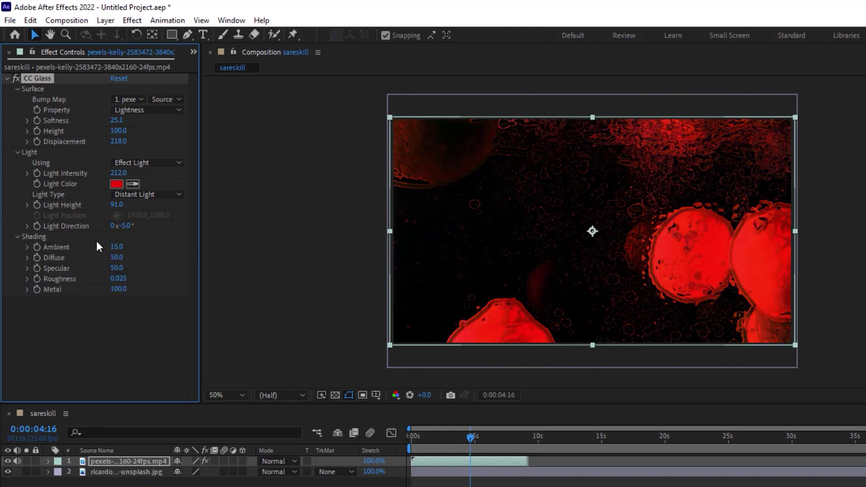
click(116, 183)
click(191, 124)
click(455, 125)
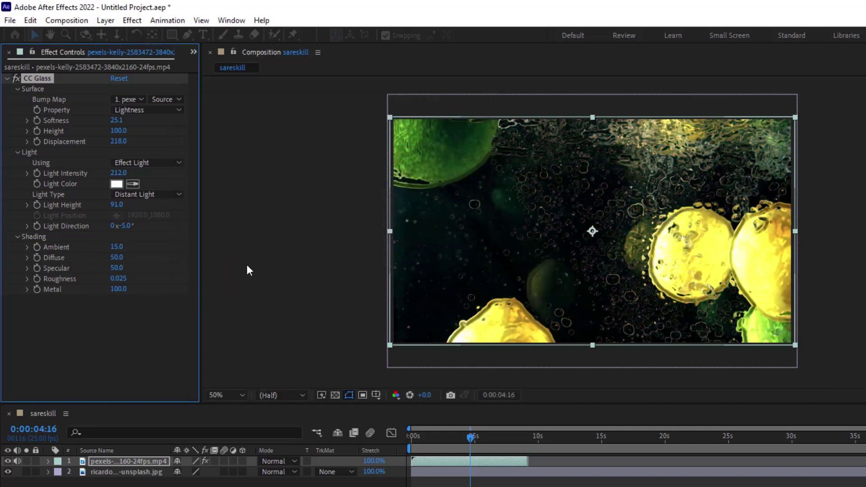
drag(116, 257, 128, 267)
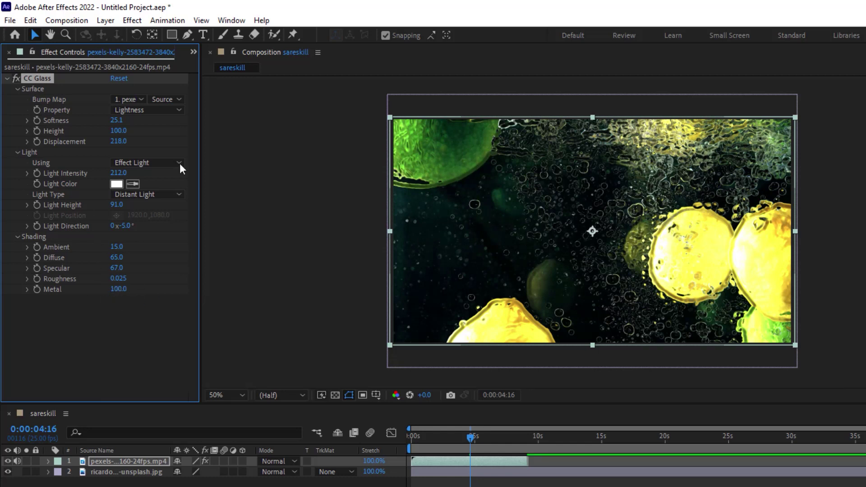
click(15, 77)
click(15, 77)
Delete CC Glass and apply CC HexTile to the lemon clip, panning to inspect the tiles
key(Delete)
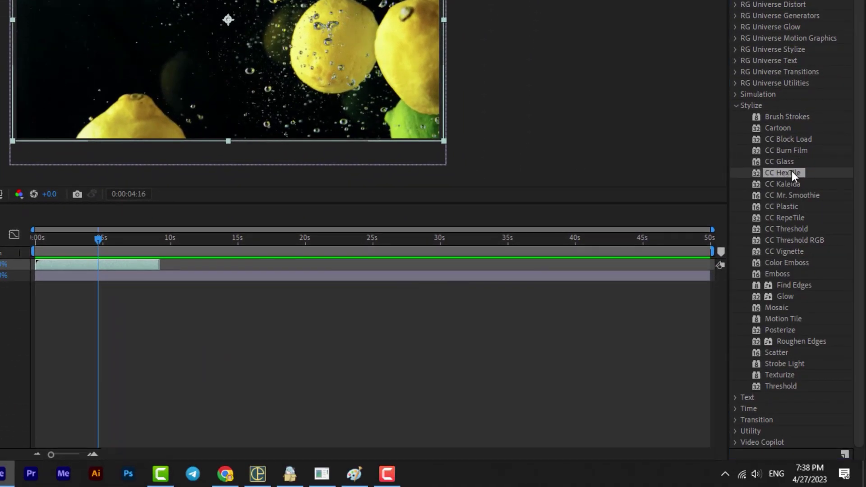
double_click(785, 173)
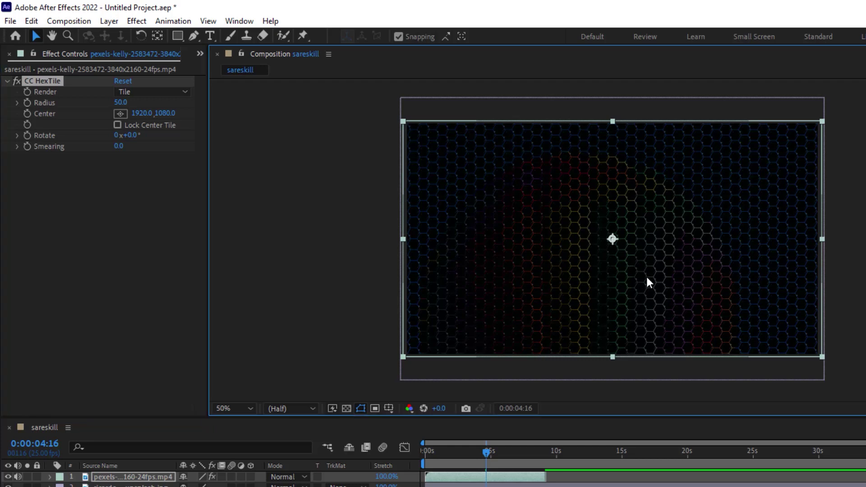
scroll(645, 275, up, 1)
key(h)
mouse_move(605, 196)
mouse_down()
mouse_move(669, 262)
mouse_move(697, 255)
mouse_up()
key(v)
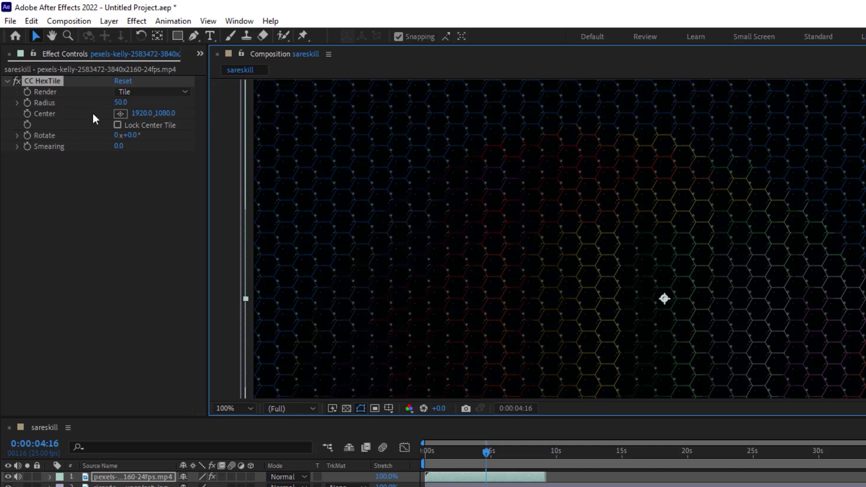
Set the CC HexTile Radius to 564 and shift the tile centre up slightly
mouse_move(116, 103)
mouse_down()
mouse_move(131, 103)
mouse_move(129, 84)
mouse_move(198, 85)
mouse_move(332, 105)
mouse_up()
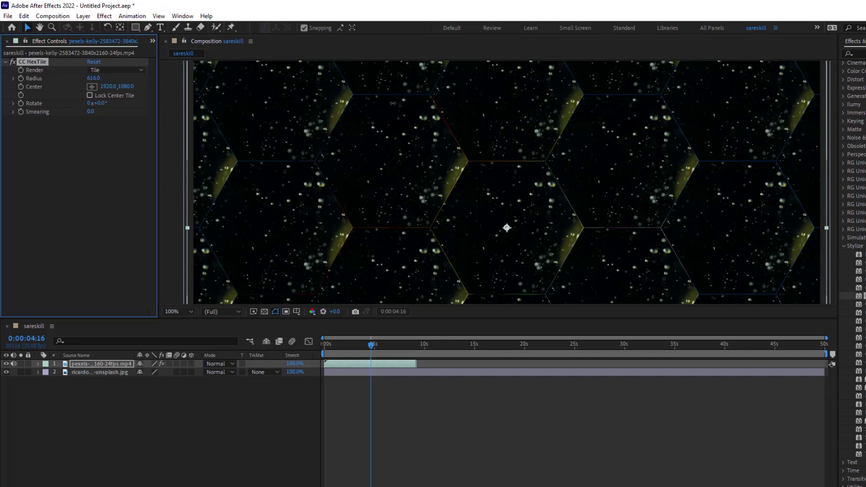
drag(68, 77, 85, 105)
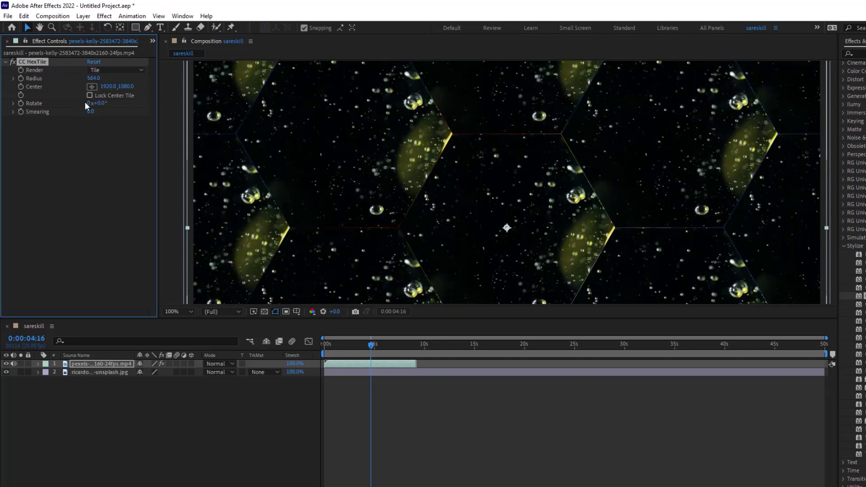
mouse_move(507, 237)
mouse_down()
mouse_move(506, 216)
mouse_move(406, 149)
mouse_move(576, 171)
mouse_move(376, 166)
mouse_move(377, 189)
mouse_move(598, 192)
mouse_move(569, 201)
mouse_up()
Zoom back to 50%, compare HexTile on/off, then rotate tiles to 220° with 22.8 smearing
key(comma)
key(comma)
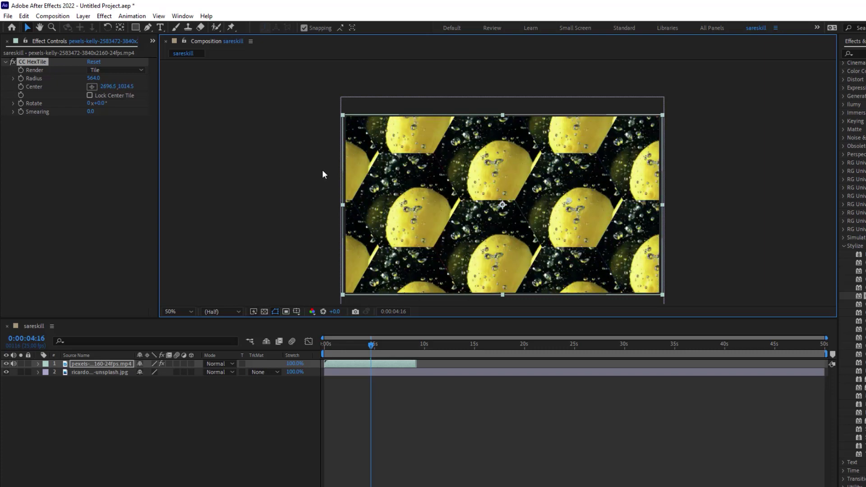
click(13, 62)
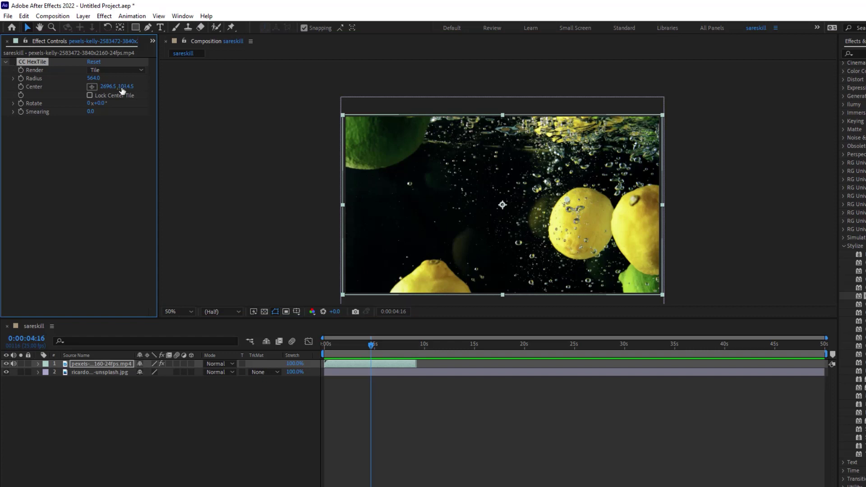
click(12, 62)
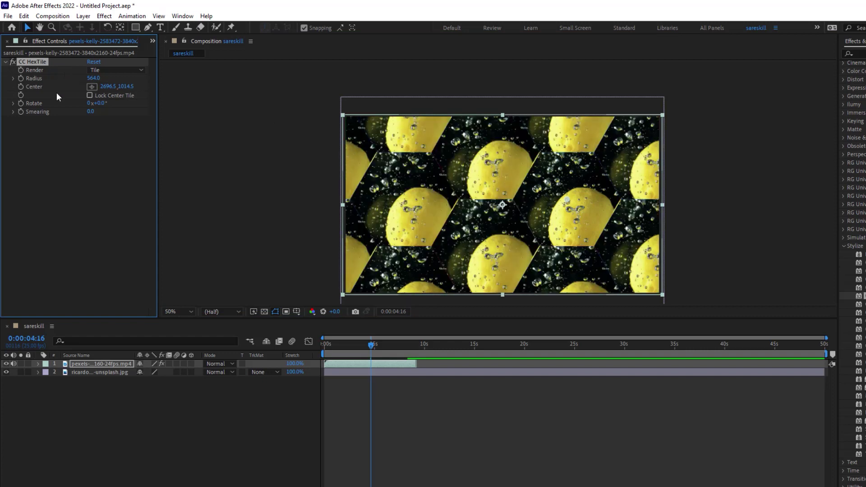
drag(101, 107, 212, 107)
mouse_move(91, 112)
mouse_down()
mouse_move(615, 105)
mouse_move(110, 77)
mouse_up()
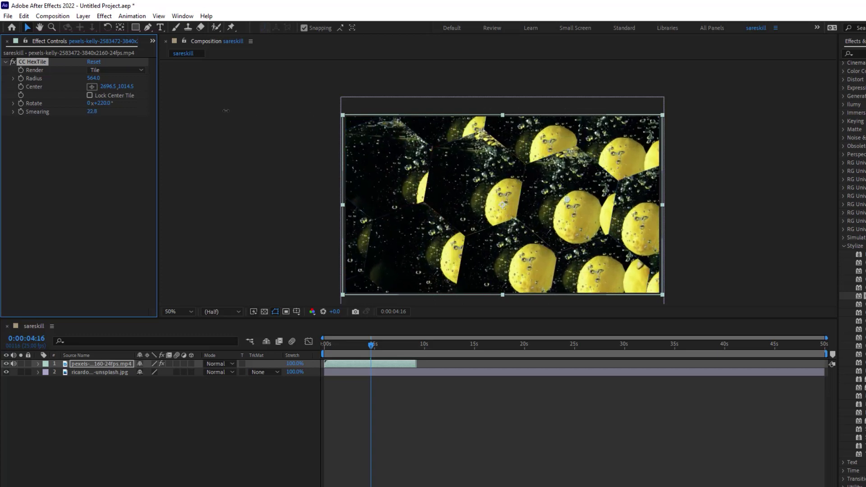
Switch CC HexTile Render to Fold Aligned and shrink the tile radius
click(108, 70)
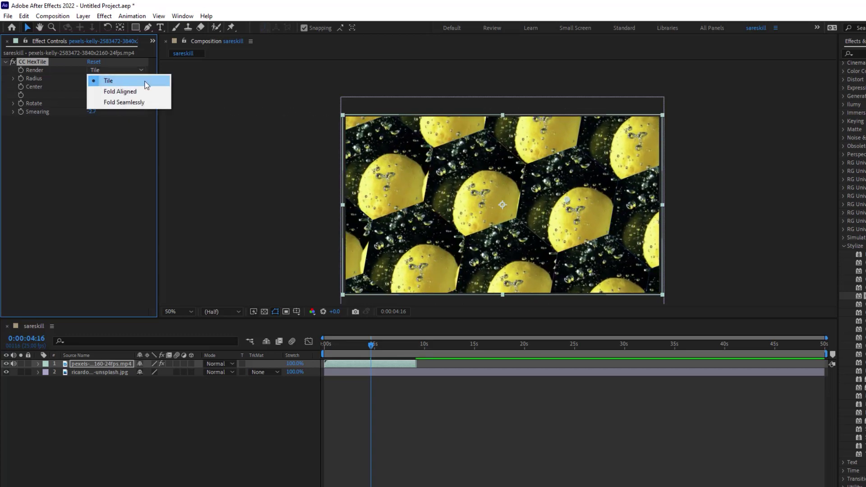
click(128, 92)
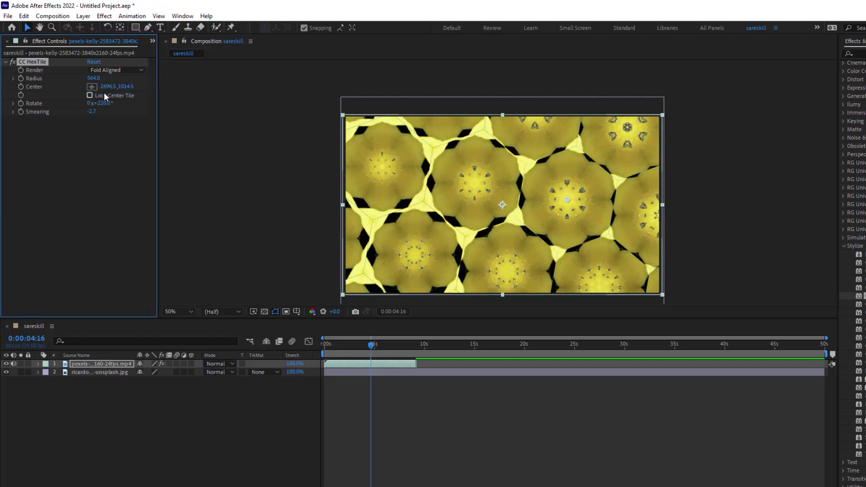
mouse_move(94, 78)
mouse_down()
mouse_move(72, 74)
mouse_move(370, 106)
mouse_up()
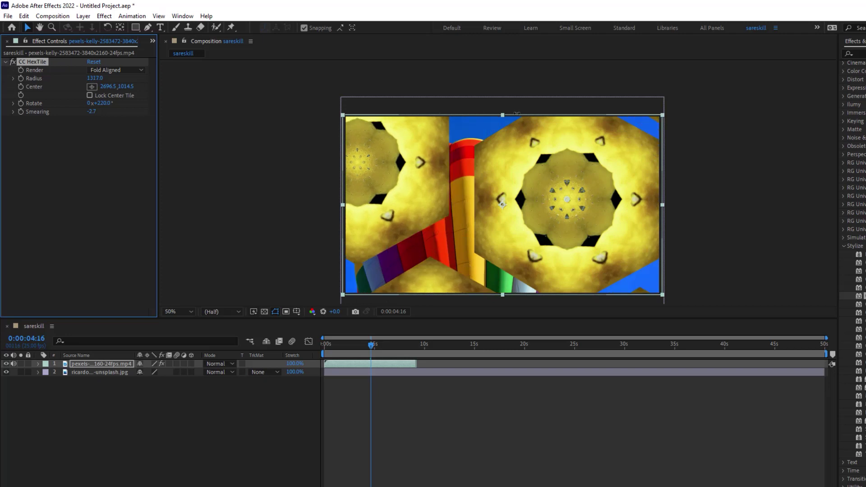
drag(315, 114, 252, 112)
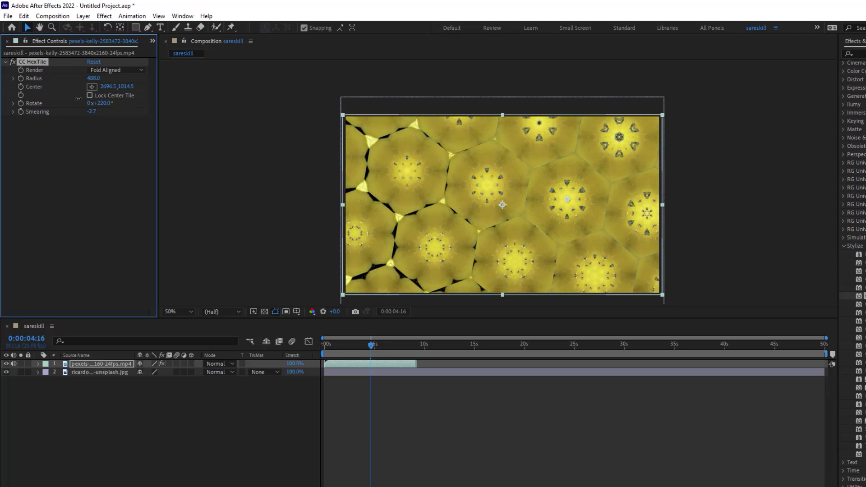
drag(167, 104, 166, 105)
Try Fold Seamlessly rendering, adjusting radius and rotation, ending with Smearing 16.1
click(120, 70)
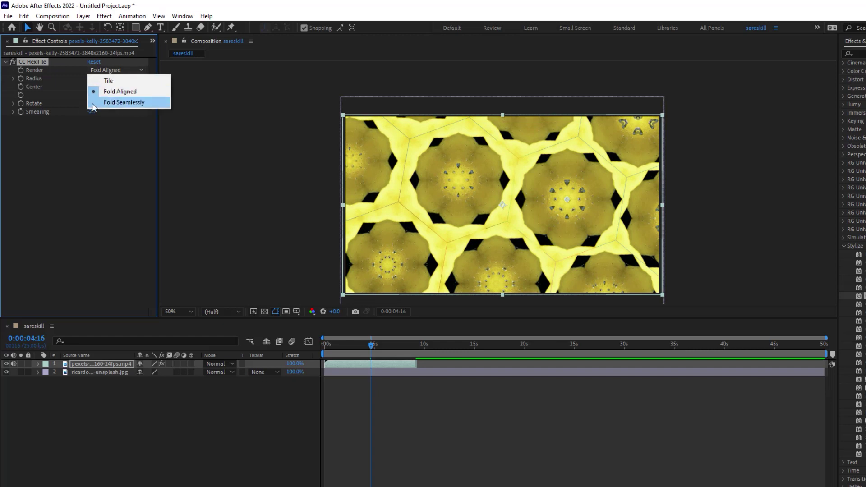
click(133, 103)
drag(94, 78, 131, 78)
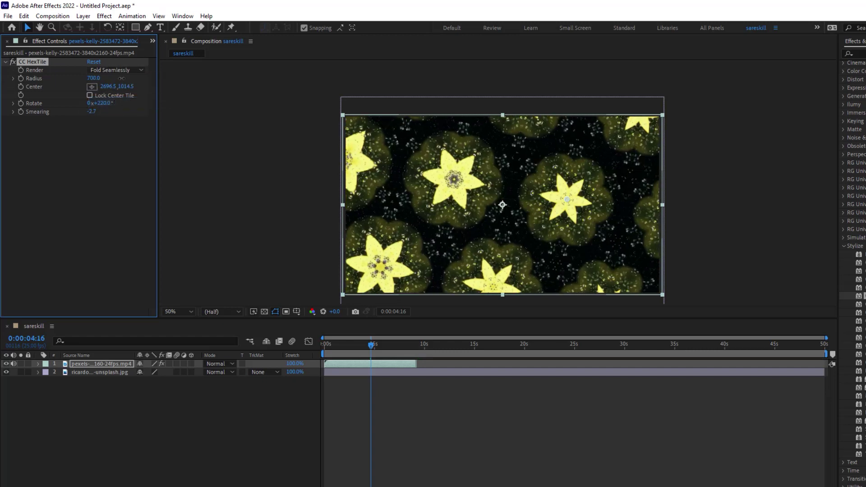
drag(65, 84, 1, 78)
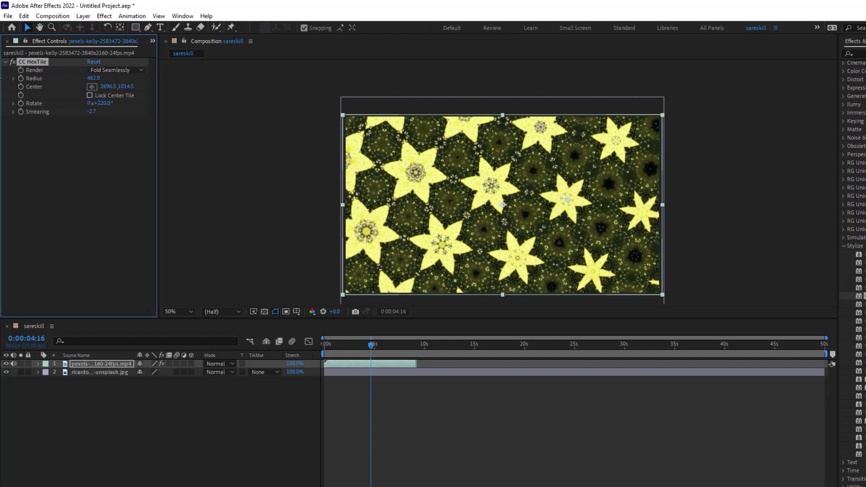
mouse_move(100, 103)
mouse_down()
mouse_move(152, 102)
mouse_move(144, 108)
mouse_up()
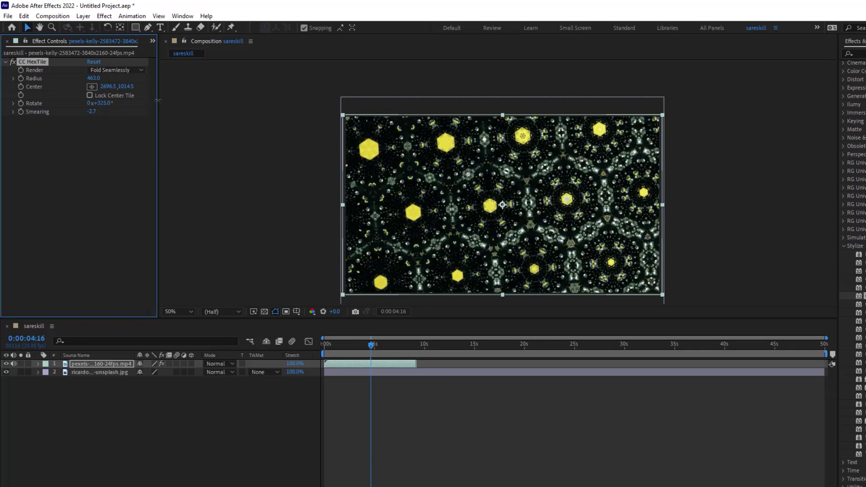
drag(89, 111, 277, 118)
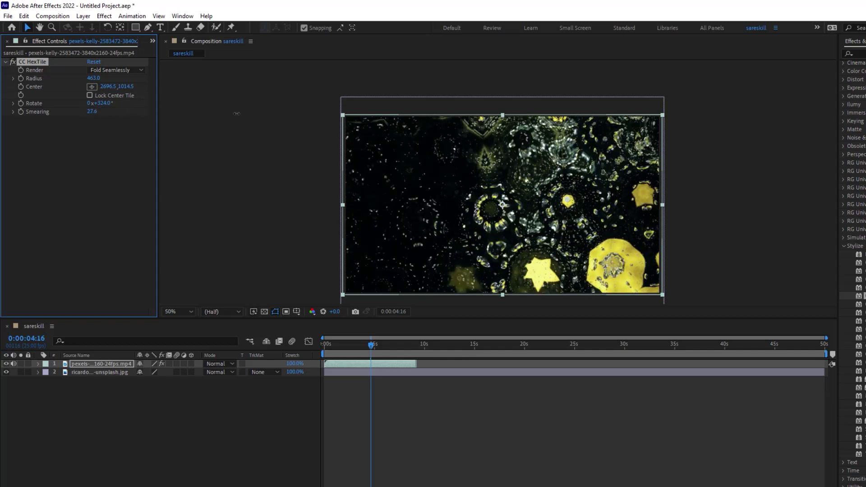
drag(277, 118, 184, 125)
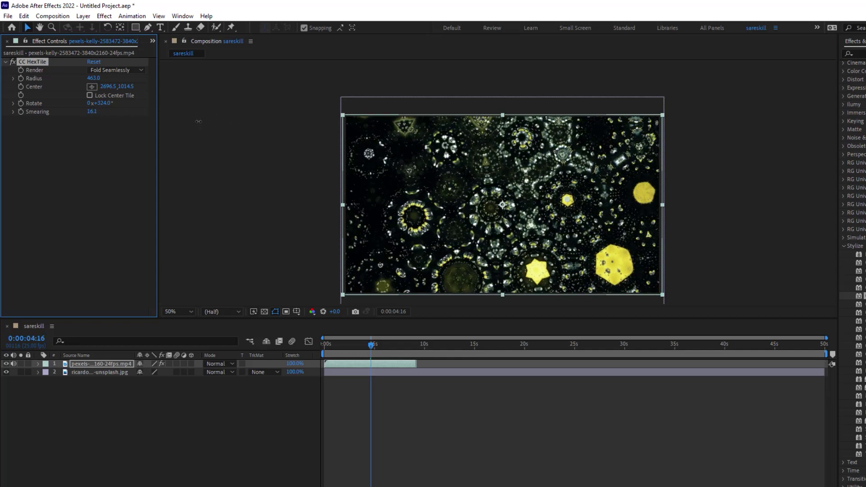
Preview the tiled clip against the plain footage from 0:00:02:21 by toggling HexTile
click(13, 62)
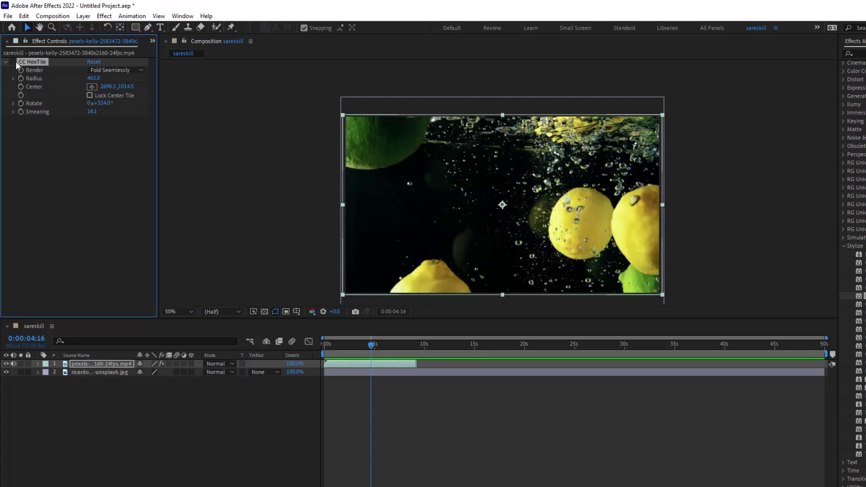
click(15, 62)
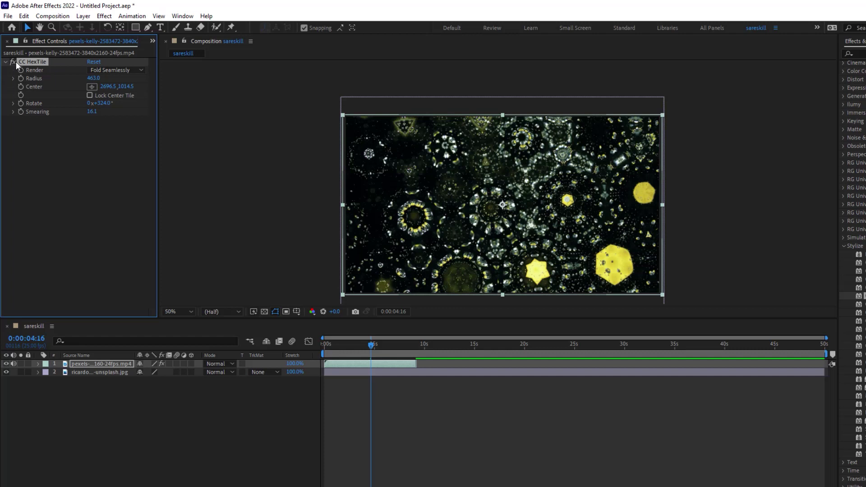
key(space)
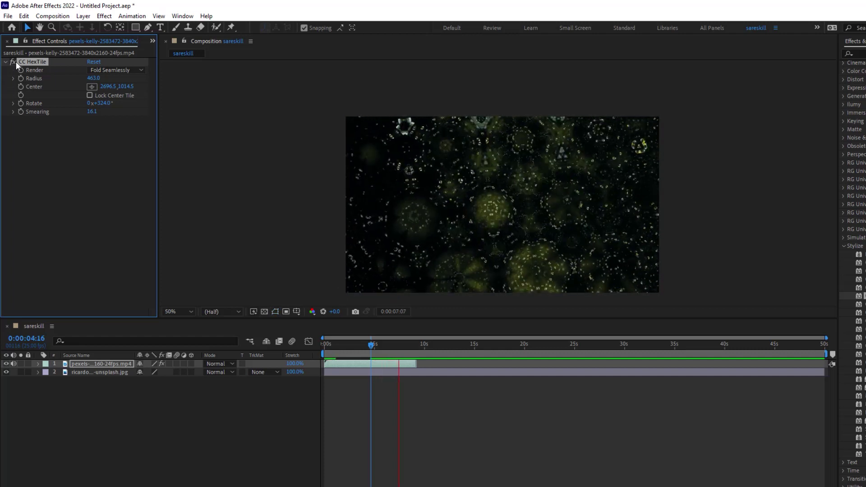
click(428, 223)
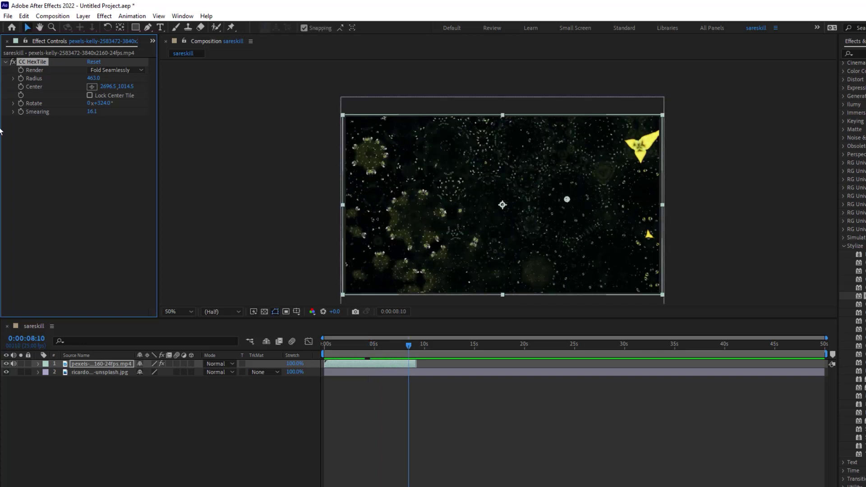
drag(329, 343, 353, 345)
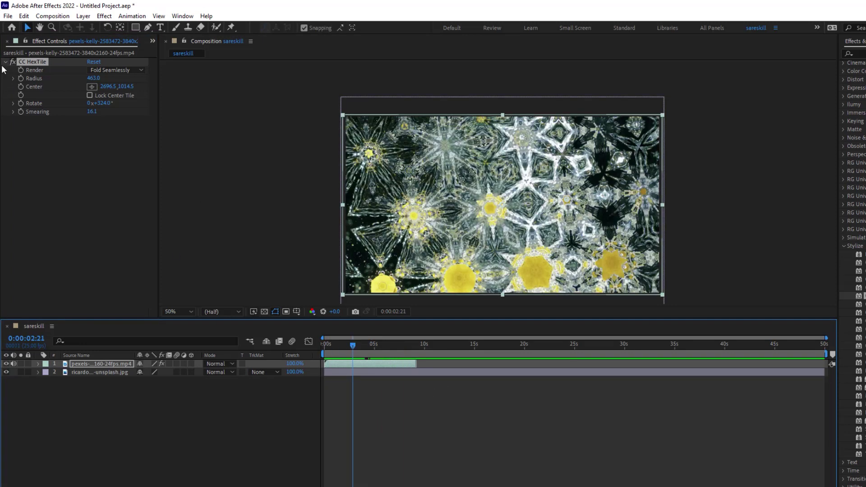
click(12, 62)
key(space)
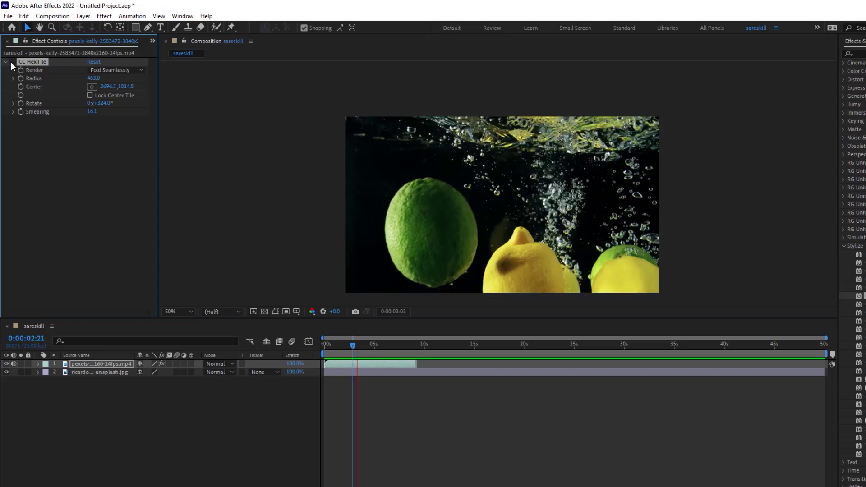
click(12, 61)
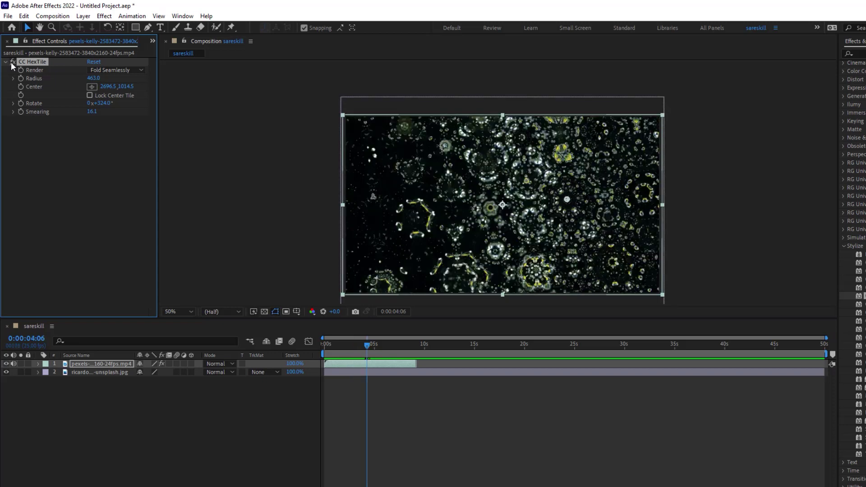
key(space)
Preview the Fold Aligned HexTile render, then delete the effect
click(113, 71)
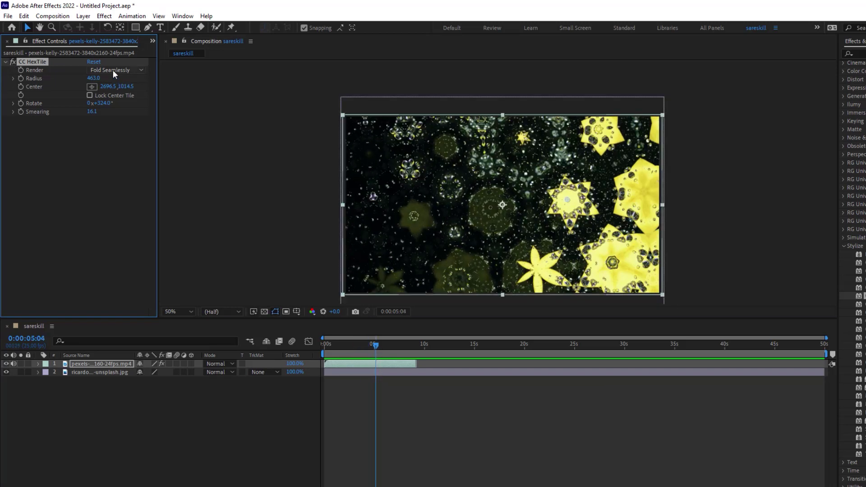
click(114, 91)
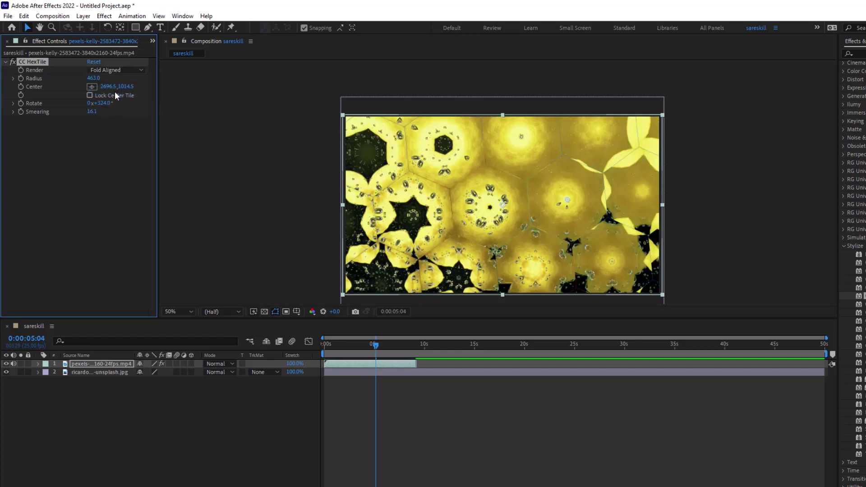
key(space)
key(space)
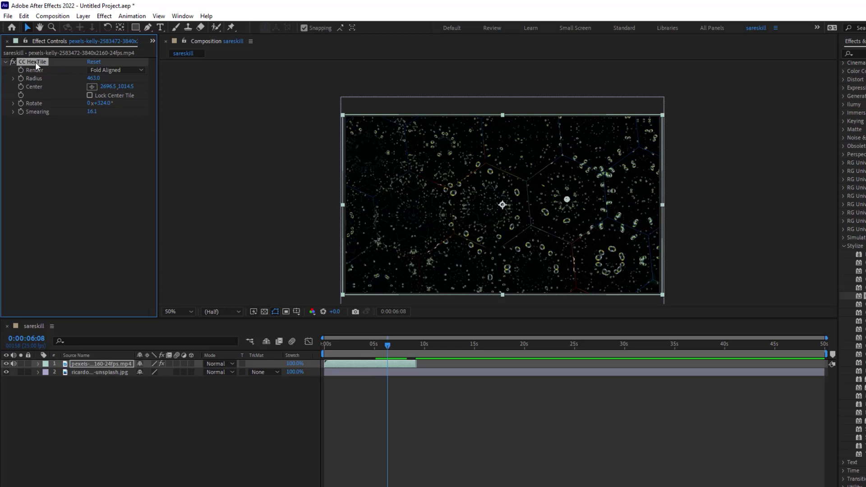
key(Delete)
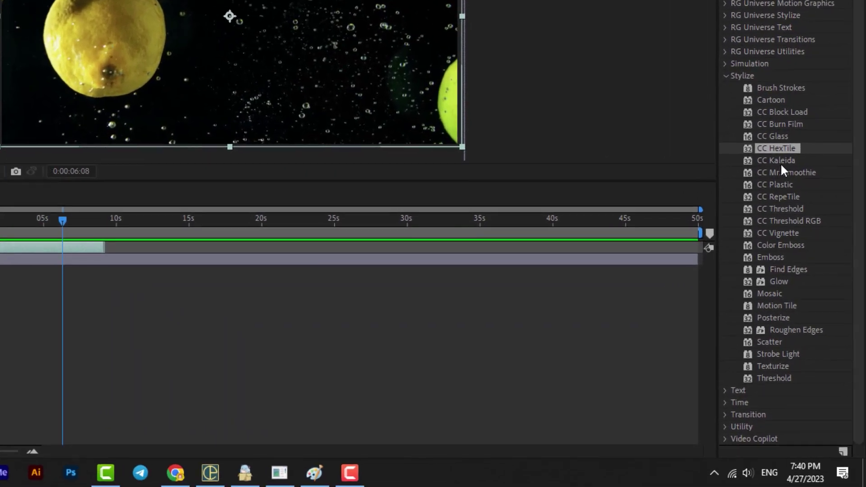
Apply CC Kaleida to the lemons at Size 35.1, reposition its centre, and hide the layer
double_click(781, 161)
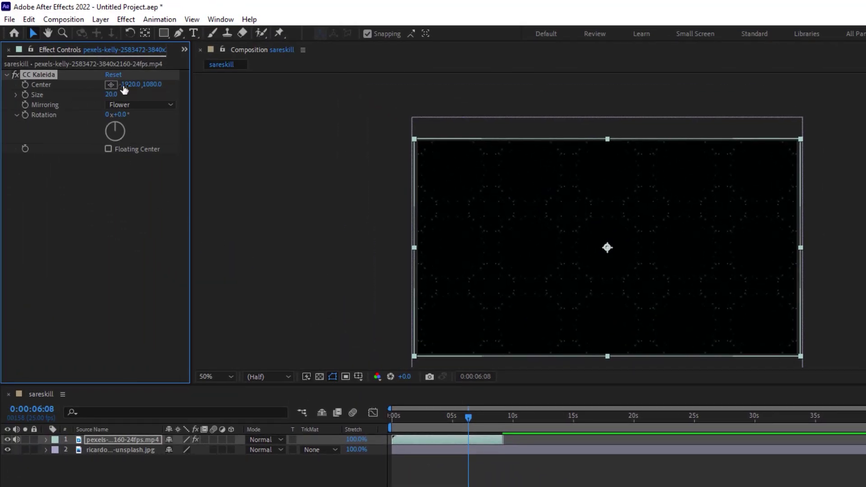
mouse_move(608, 247)
mouse_down()
mouse_move(680, 219)
mouse_move(501, 245)
mouse_move(652, 213)
mouse_move(710, 259)
mouse_up()
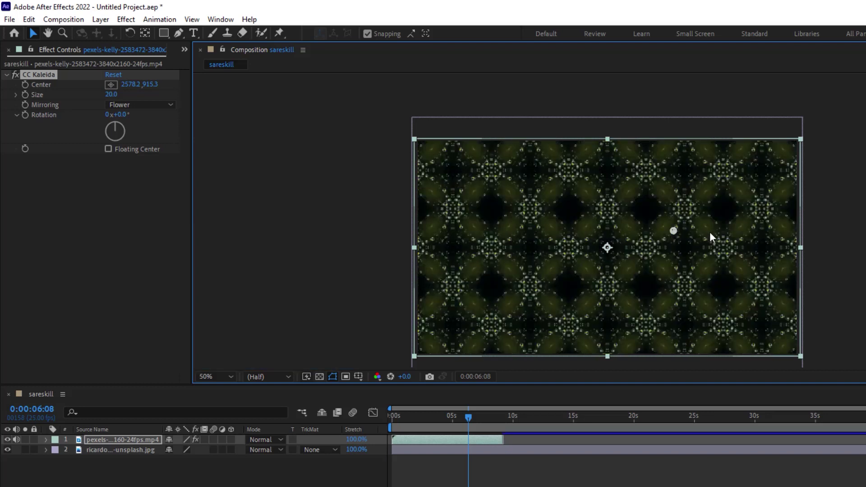
drag(111, 94, 208, 93)
mouse_move(672, 230)
mouse_down()
mouse_move(549, 283)
mouse_move(562, 286)
mouse_up()
click(7, 439)
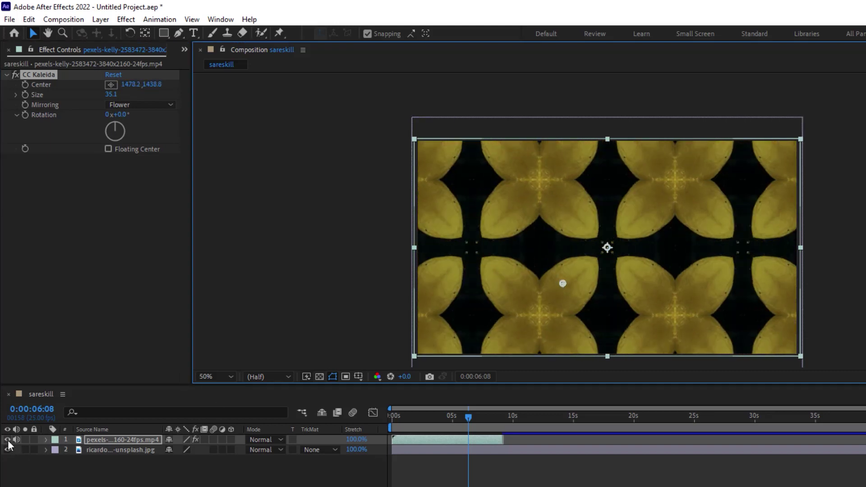
Apply CC Kaleida to the balloon layer, enlarging, re-centring and rotating the pattern
click(120, 449)
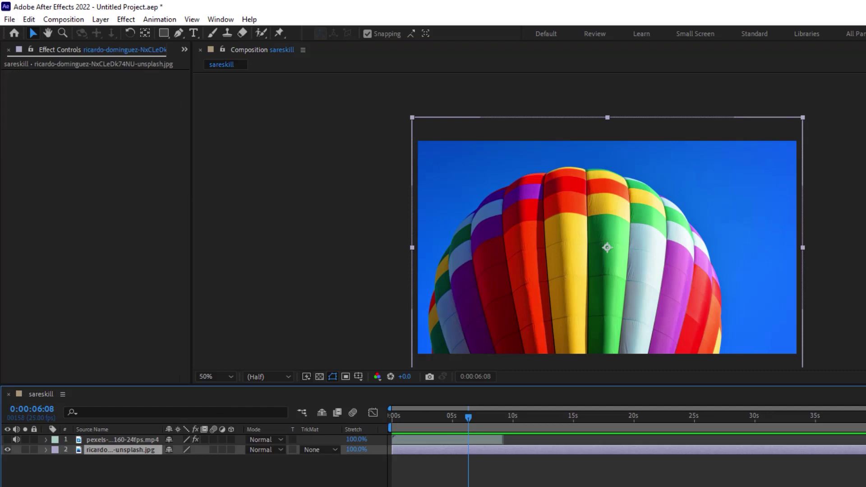
key(ctrl+alt+shift+e)
mouse_move(112, 94)
mouse_down()
mouse_move(218, 108)
mouse_move(161, 120)
mouse_up()
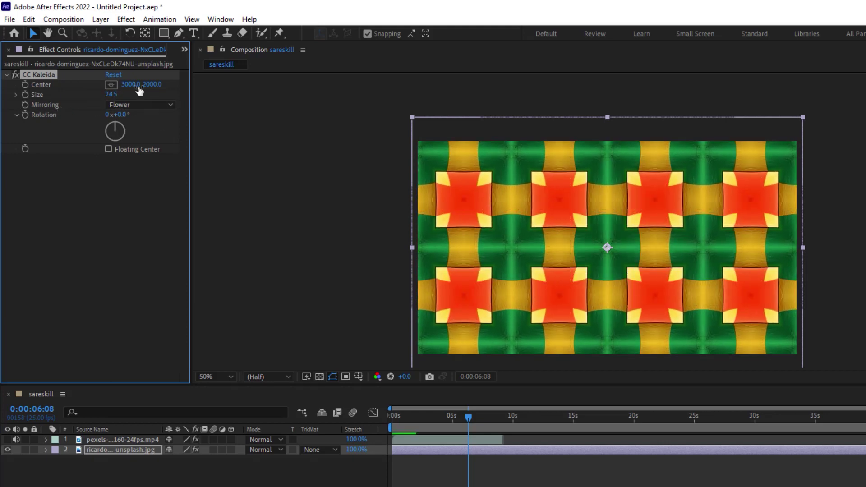
mouse_move(616, 251)
mouse_down()
mouse_move(683, 200)
mouse_move(664, 230)
mouse_up()
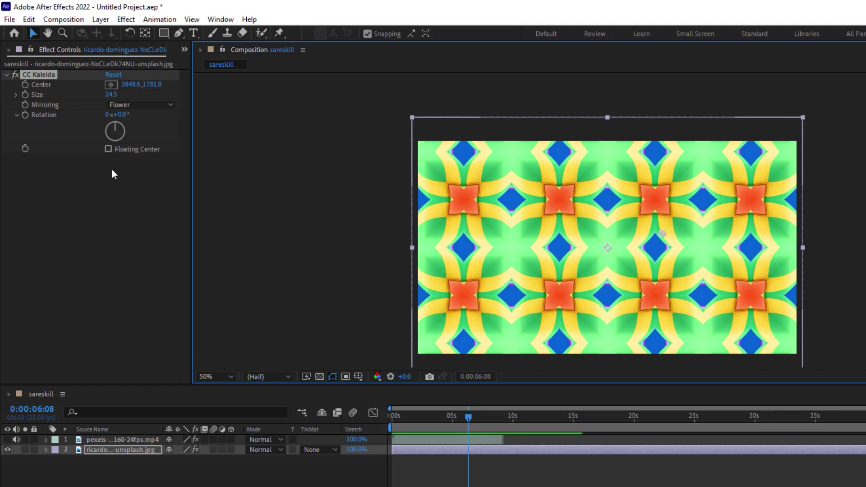
mouse_move(120, 118)
mouse_down()
mouse_move(232, 142)
mouse_move(226, 141)
mouse_up()
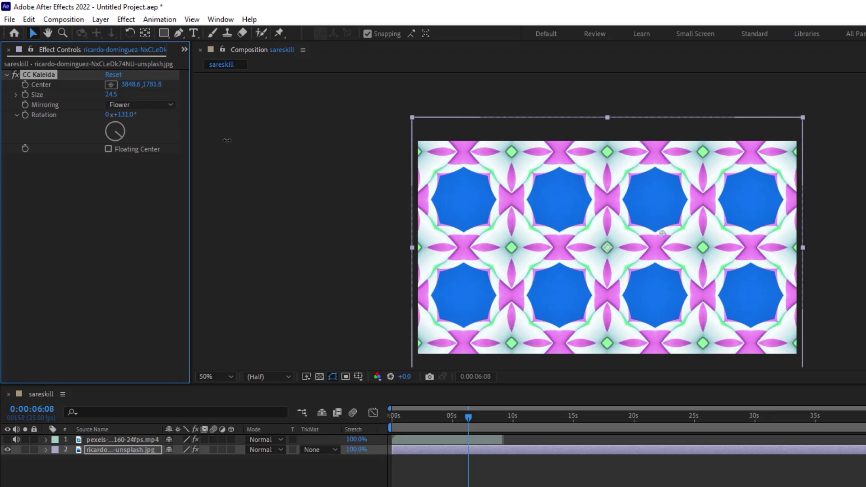
Try Wheel and Fish Head mirroring, nudging the kaleidoscope centre lower and left
click(135, 105)
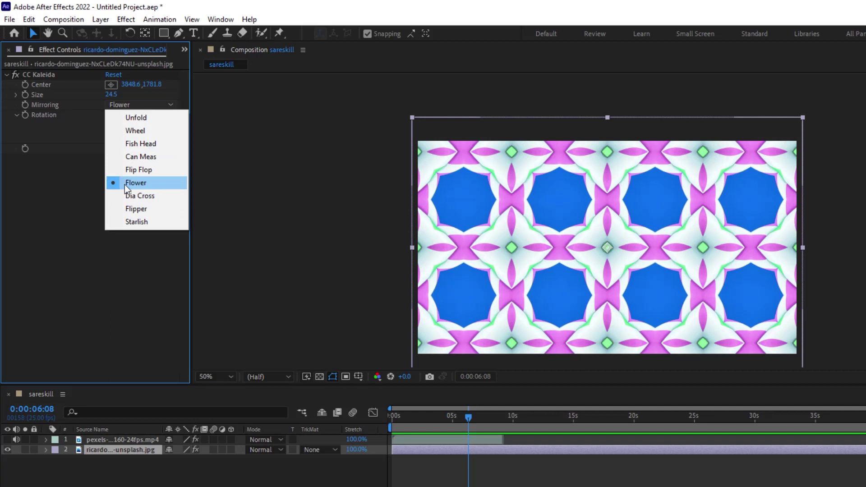
click(144, 130)
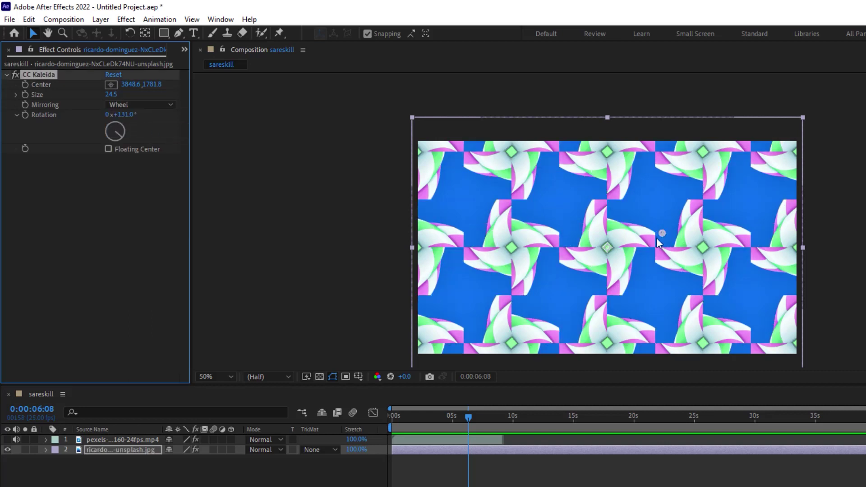
drag(660, 234, 662, 246)
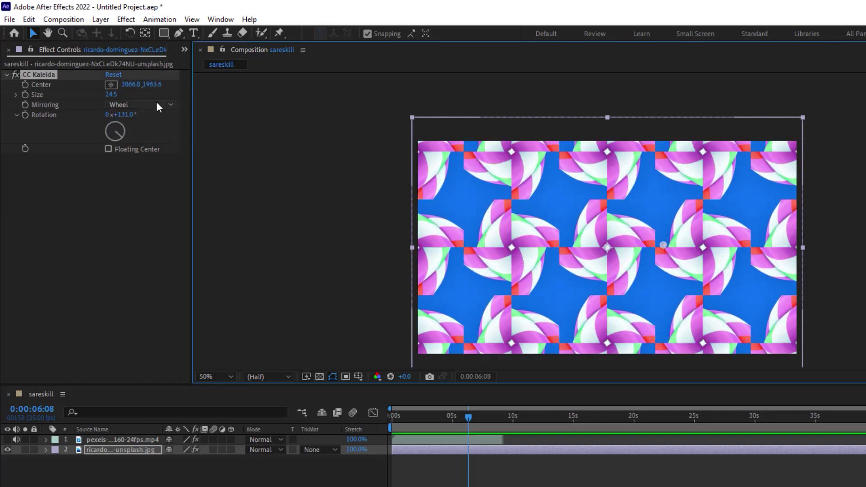
click(158, 106)
click(154, 144)
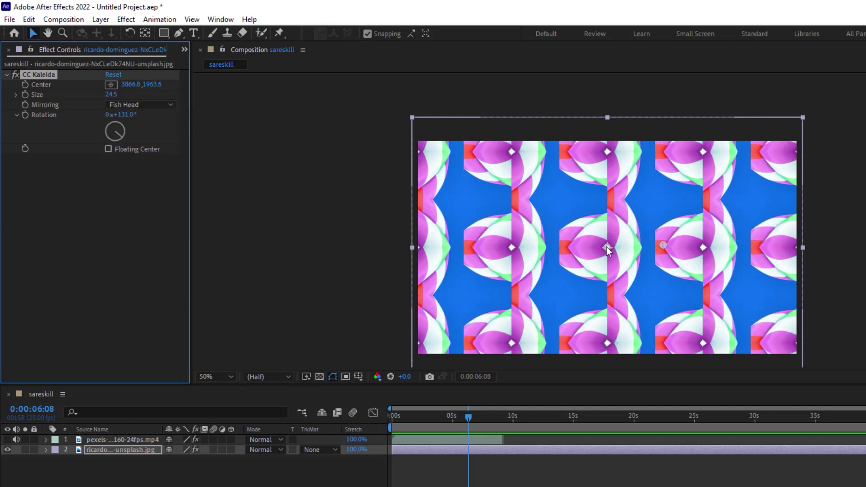
click(606, 247)
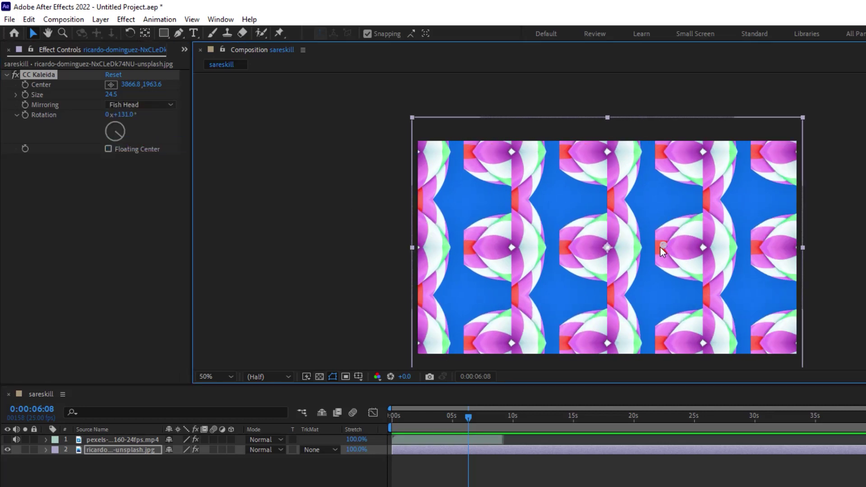
drag(660, 247, 577, 234)
Try Flipper and Starlish mirroring, then delete CC Kaleida from the balloon
click(144, 104)
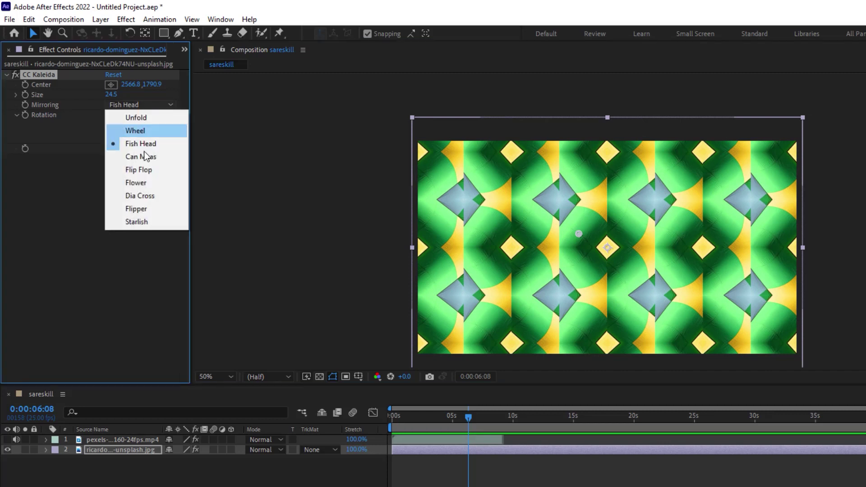
click(150, 209)
click(135, 106)
click(159, 221)
click(40, 74)
key(Delete)
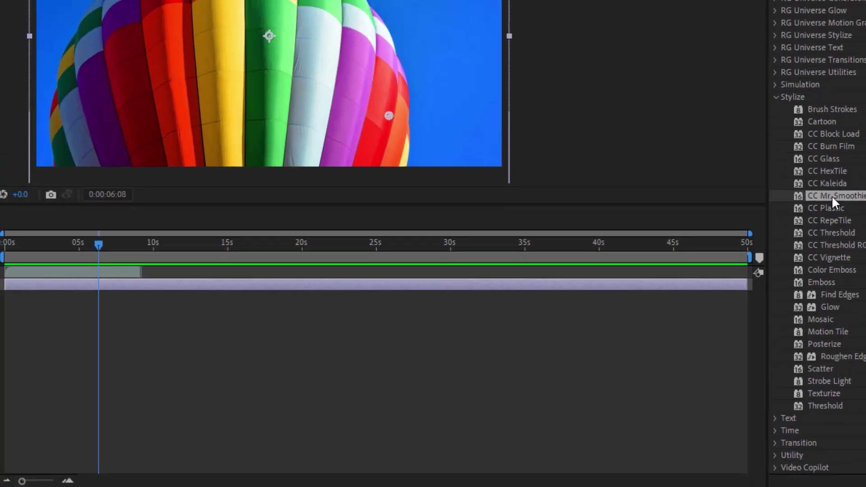
Apply CC Mr. Smoothie to the balloon and set Smoothness to about 11.7
double_click(814, 288)
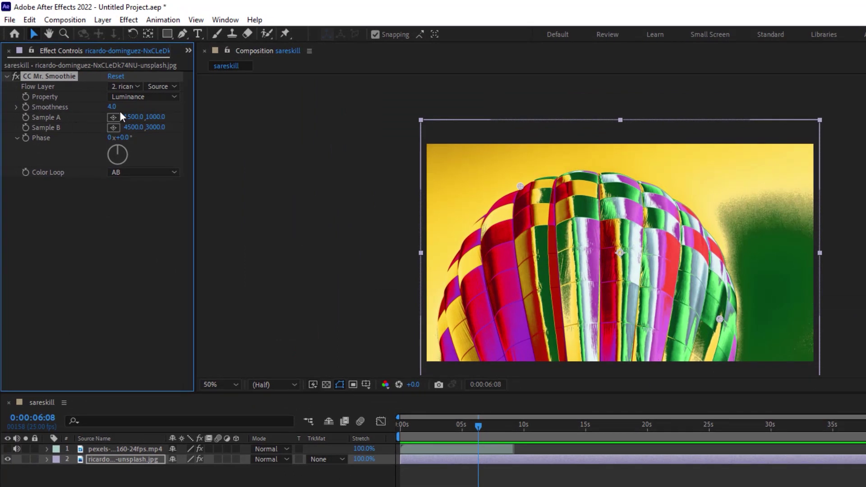
drag(143, 106, 156, 106)
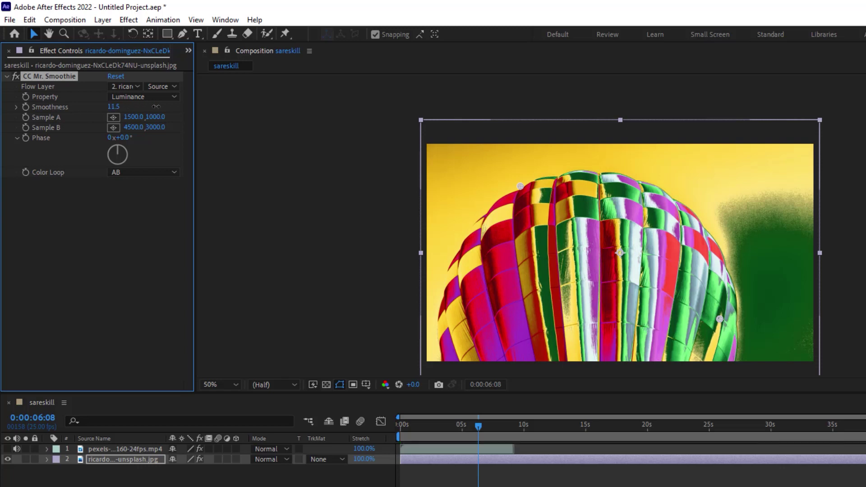
drag(228, 106, 68, 106)
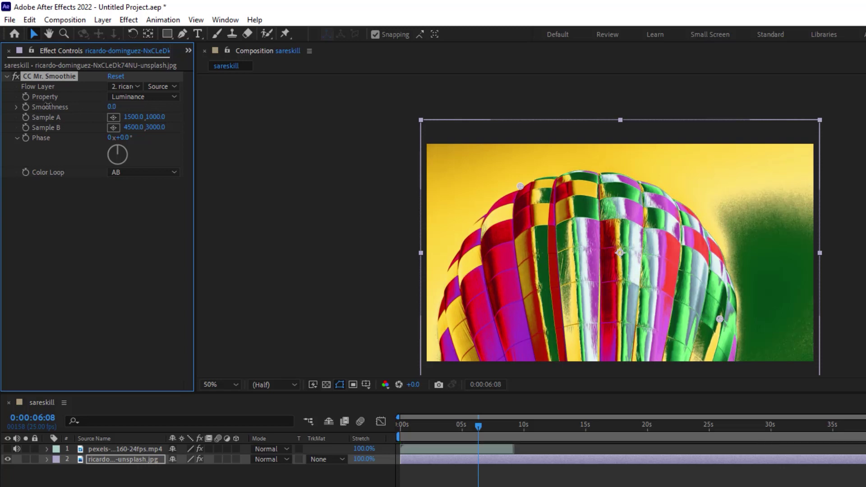
drag(112, 106, 184, 121)
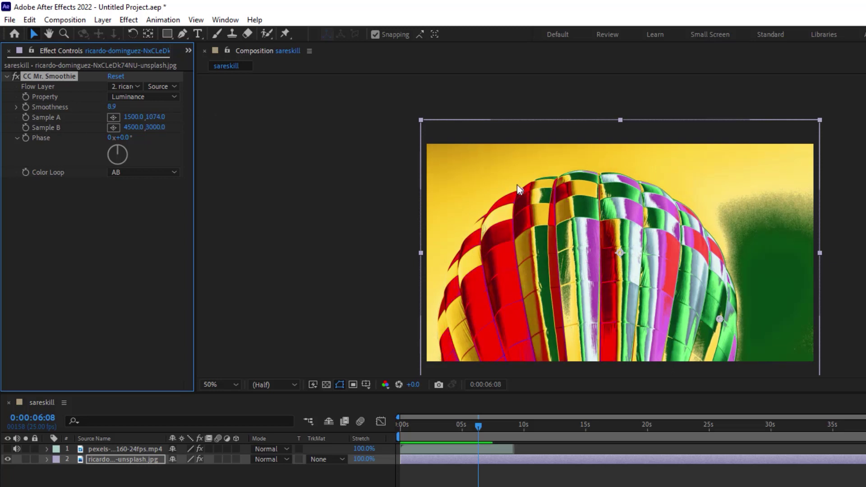
Reposition Sample A and Sample B on the balloon and set Phase to 293°
drag(519, 190, 460, 175)
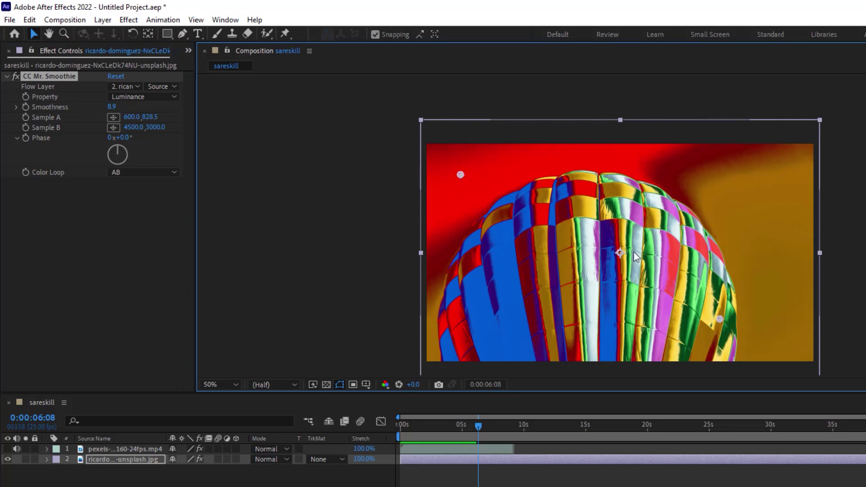
drag(131, 127, 153, 128)
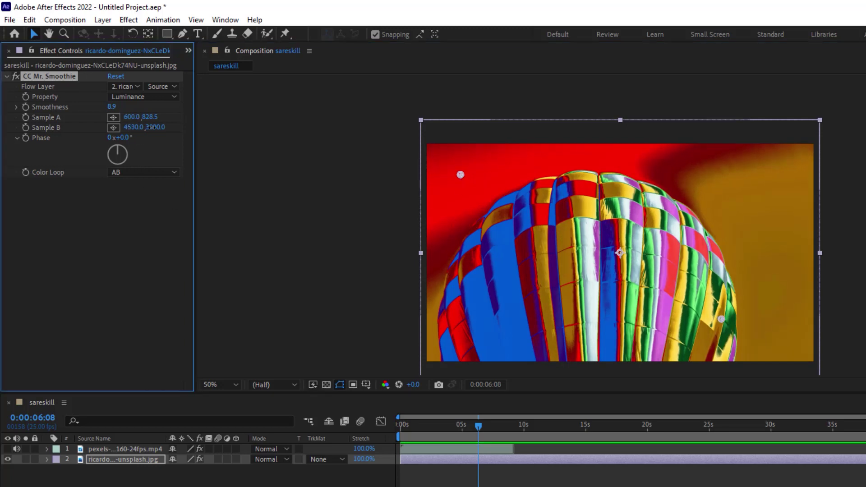
mouse_move(721, 319)
mouse_down()
mouse_move(744, 203)
mouse_move(528, 286)
mouse_up()
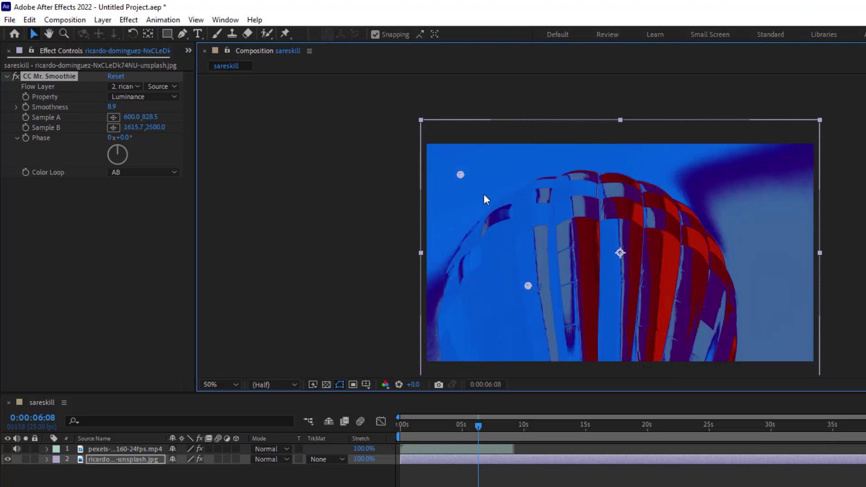
drag(597, 177, 757, 186)
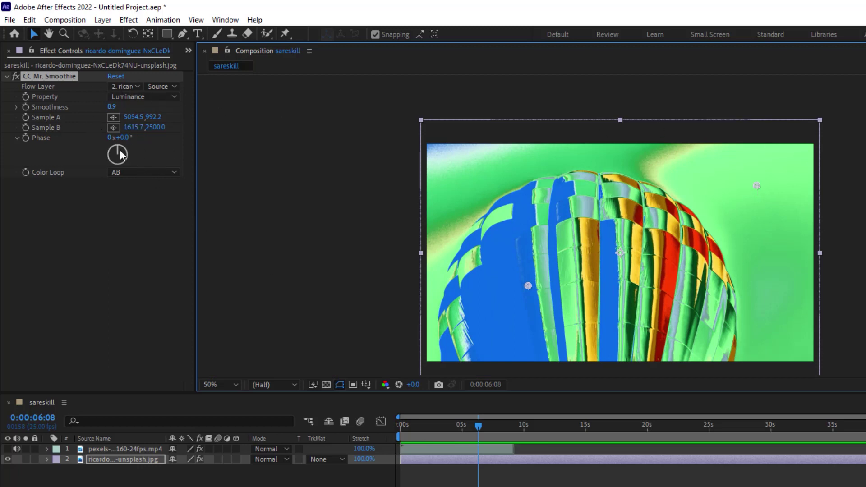
drag(122, 155, 113, 156)
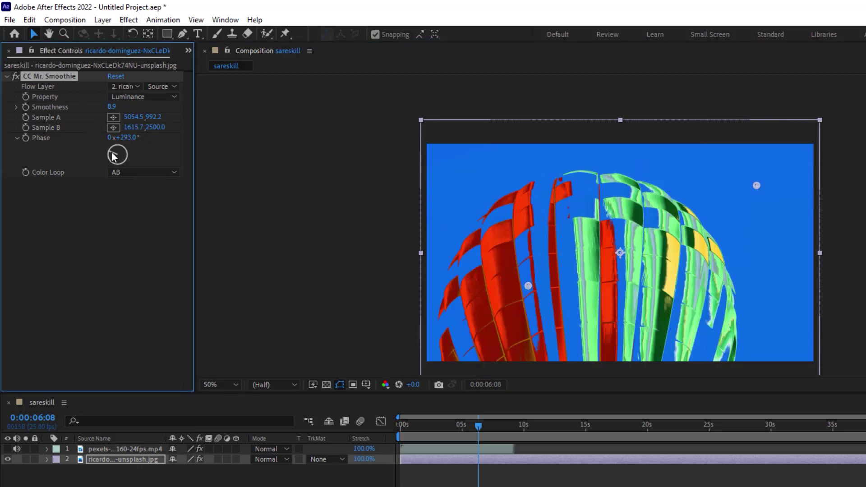
Try the lemon video as Flow Layer with moved Sample A, then revert to the balloon
click(129, 86)
click(162, 115)
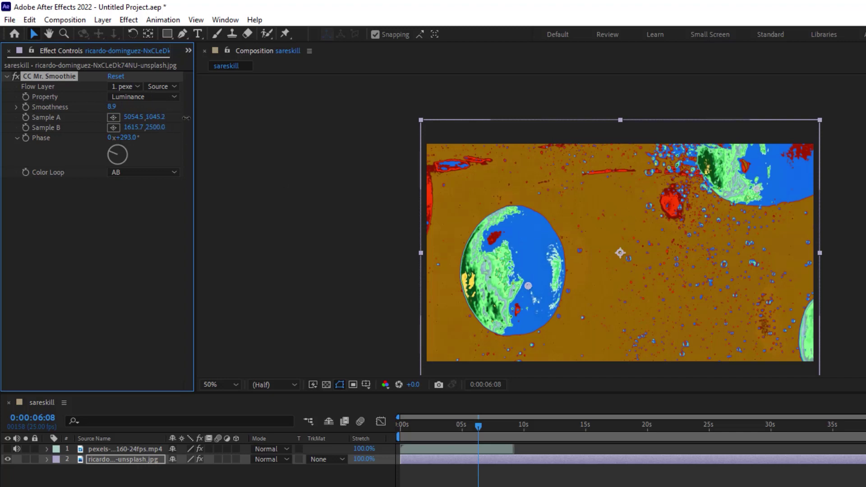
mouse_move(761, 197)
mouse_down()
mouse_move(722, 280)
mouse_move(591, 302)
mouse_up()
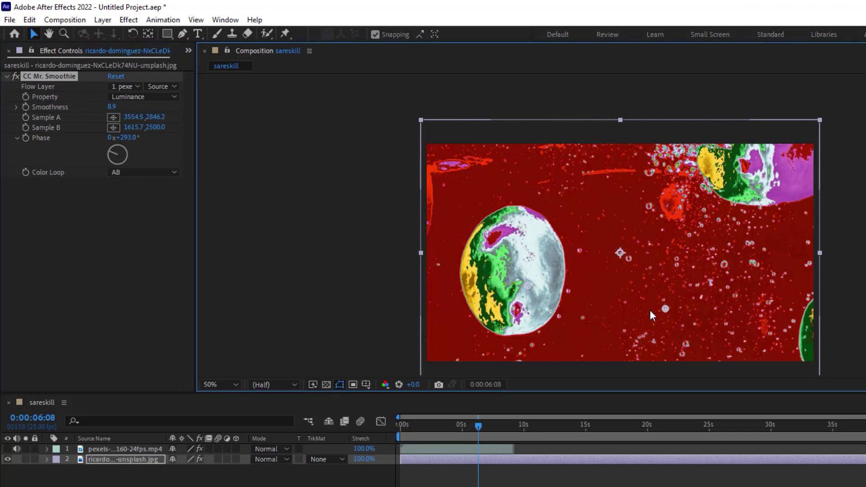
drag(562, 261, 594, 176)
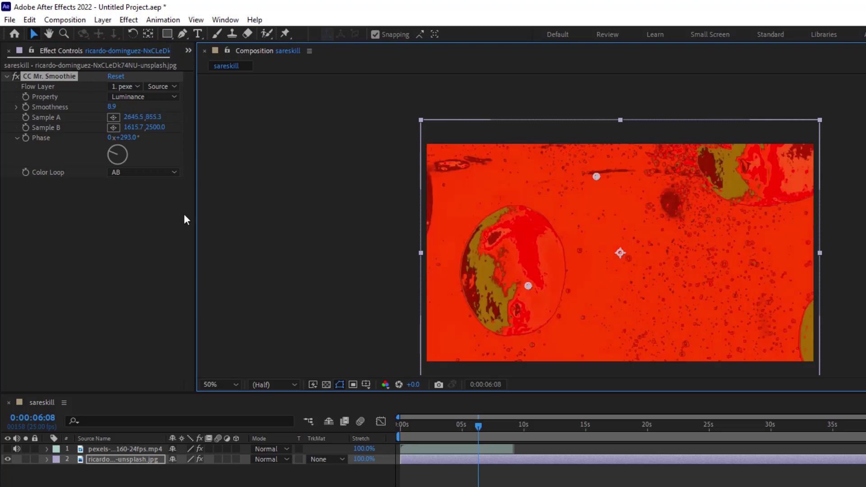
click(115, 89)
Set the sampled Property to Red, then to Green
click(121, 129)
click(123, 97)
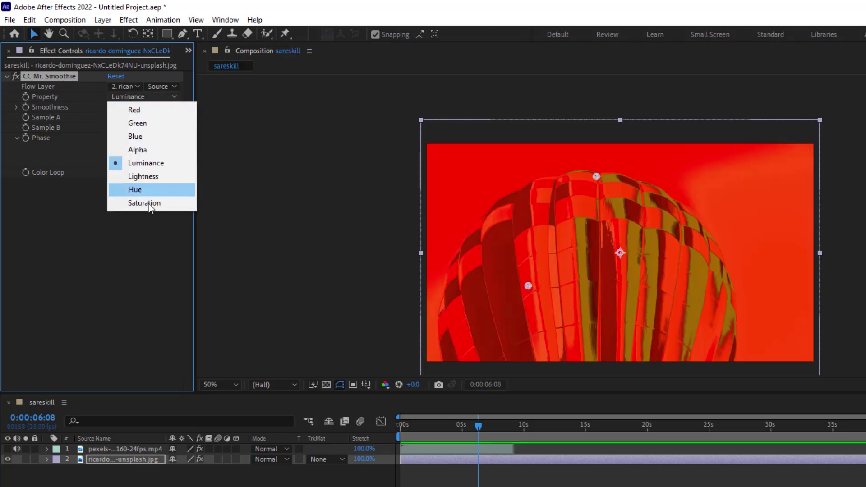
click(145, 110)
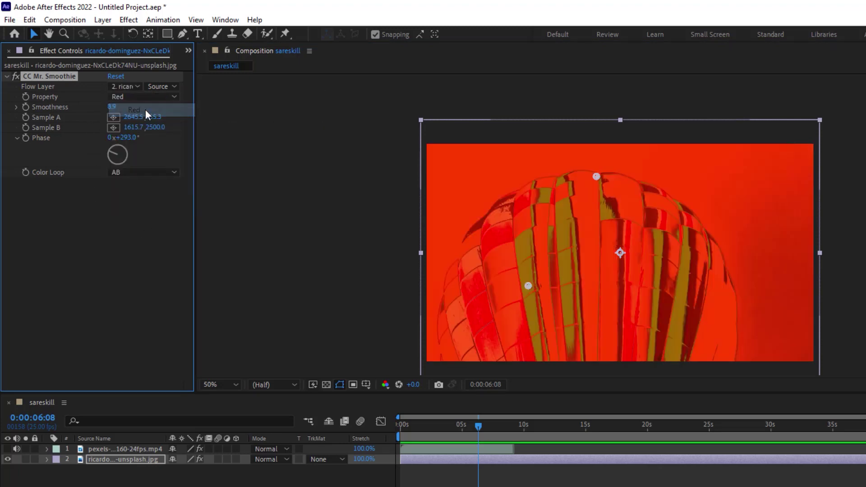
click(144, 94)
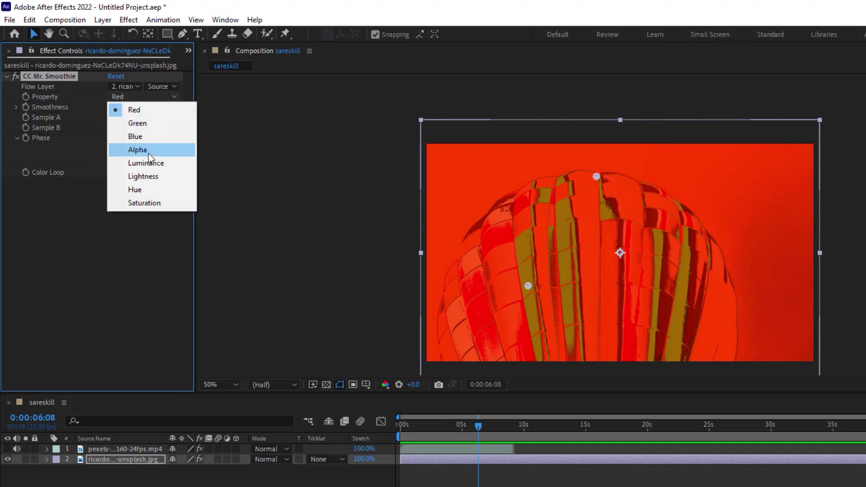
click(146, 122)
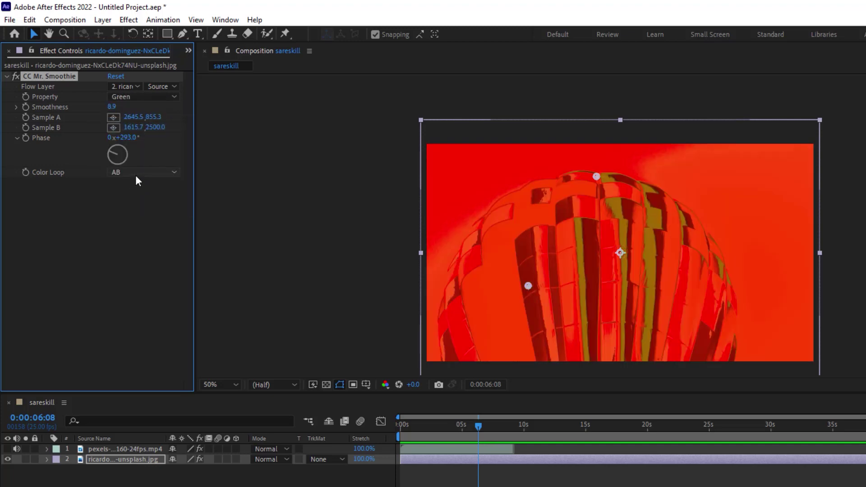
Cycle Color Loop through BA and ABA, settling on BAB
click(137, 173)
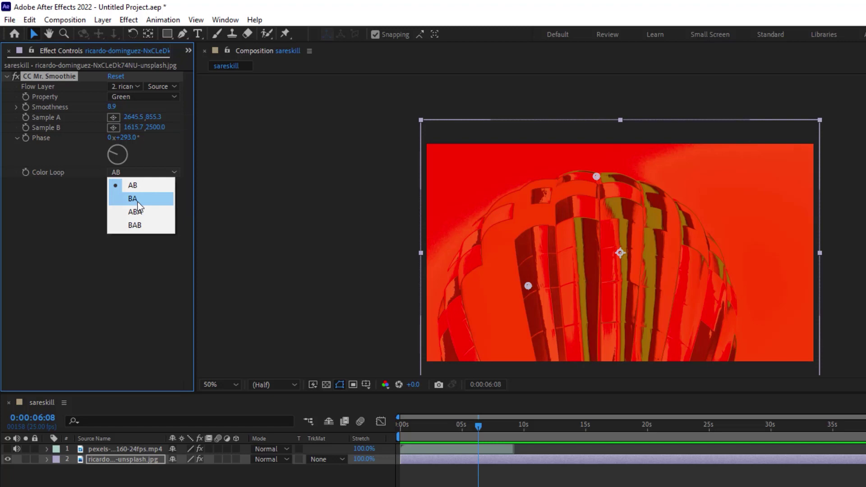
click(138, 199)
click(139, 174)
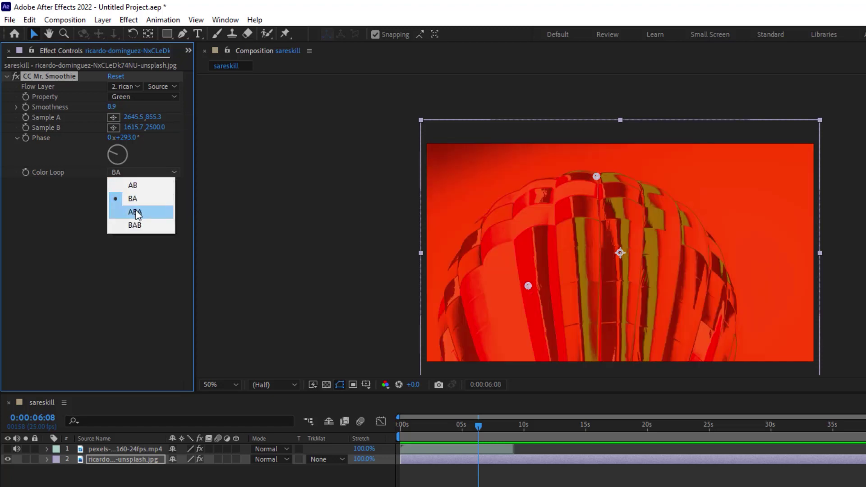
click(138, 209)
click(142, 173)
click(140, 226)
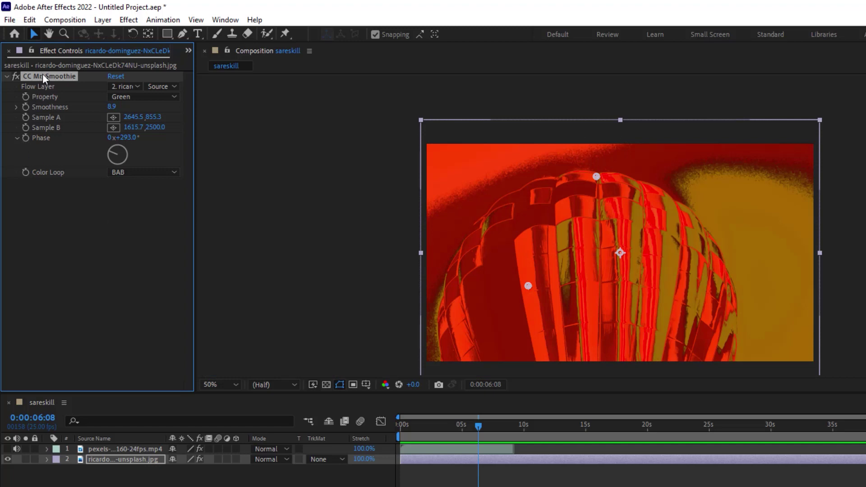
Delete Mr. Smoothie and Kaleida, unhide the lemon layer, and apply CC Plastic to it
key(Delete)
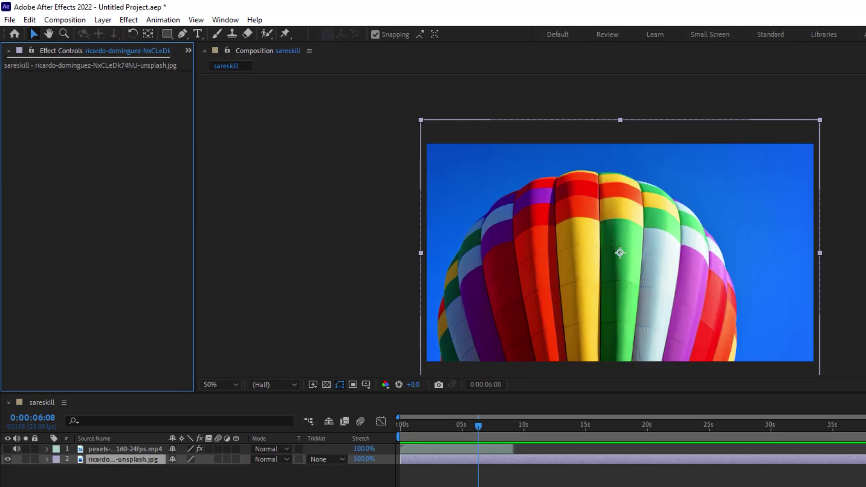
click(8, 448)
click(120, 448)
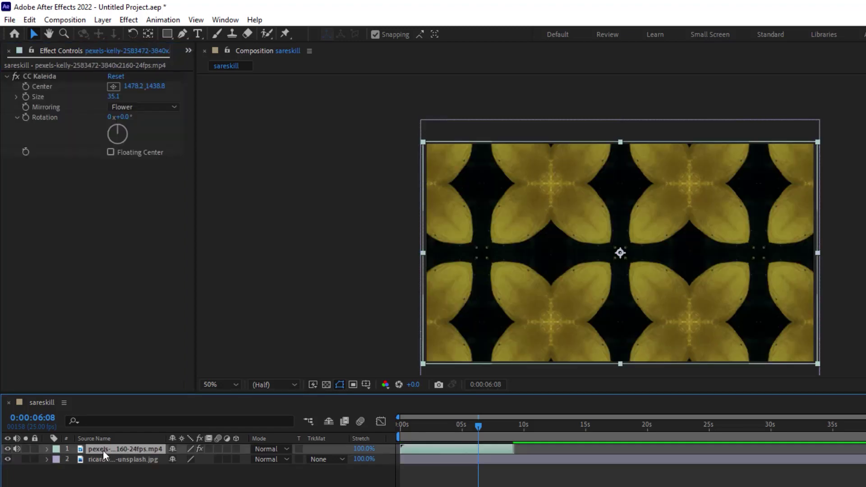
click(47, 78)
key(Delete)
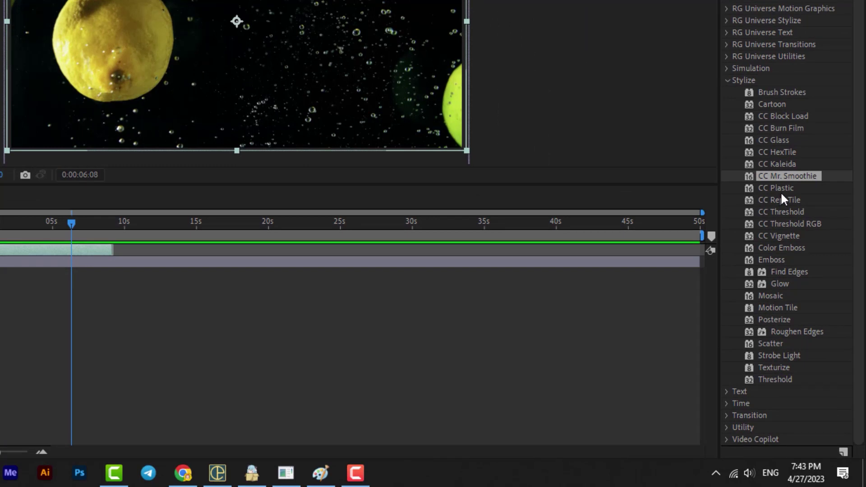
double_click(782, 188)
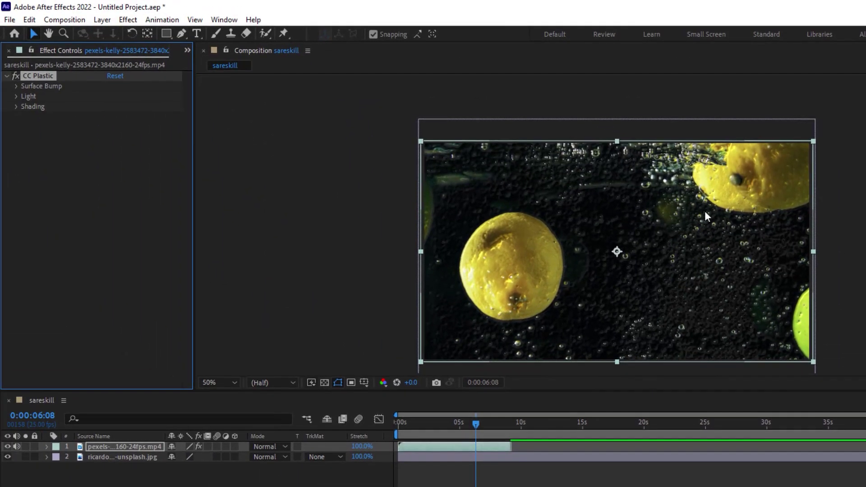
Expand Surface Bump and set Softness 29.9, Height 99 and Cut Max 0 so the balloon shows
click(16, 86)
drag(112, 116, 134, 118)
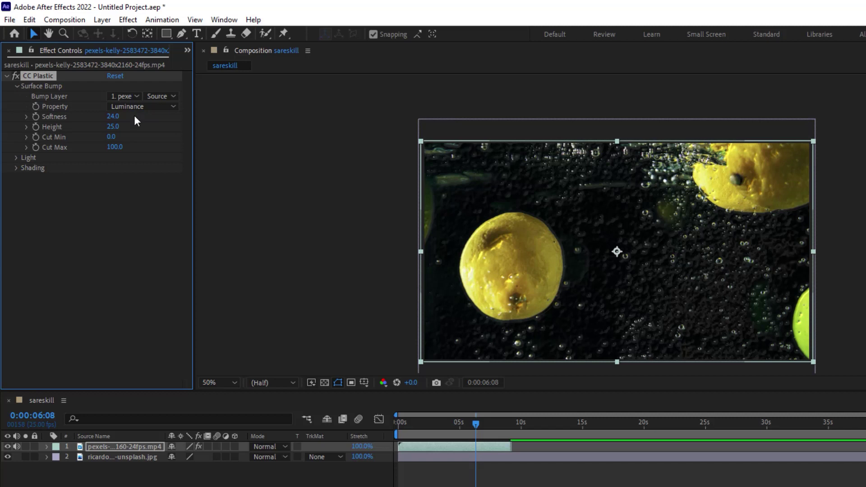
mouse_move(114, 117)
mouse_down()
mouse_move(157, 127)
mouse_move(110, 141)
mouse_up()
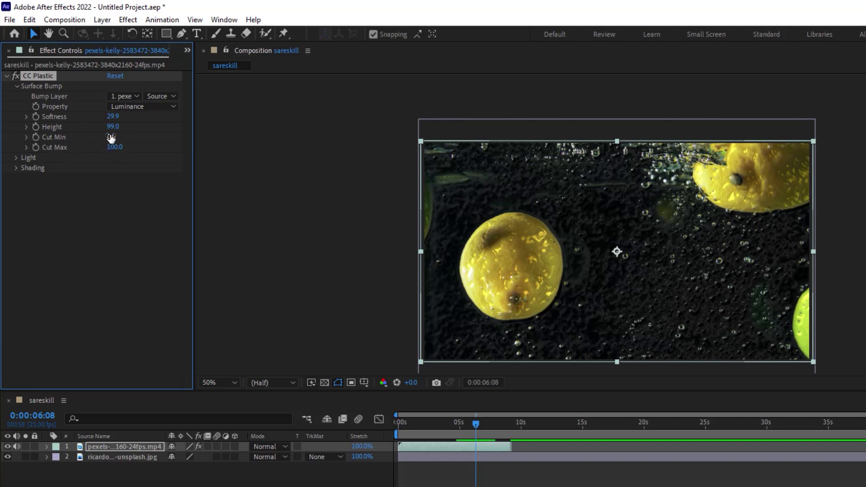
mouse_move(112, 135)
mouse_down()
mouse_move(178, 140)
mouse_move(84, 147)
mouse_up()
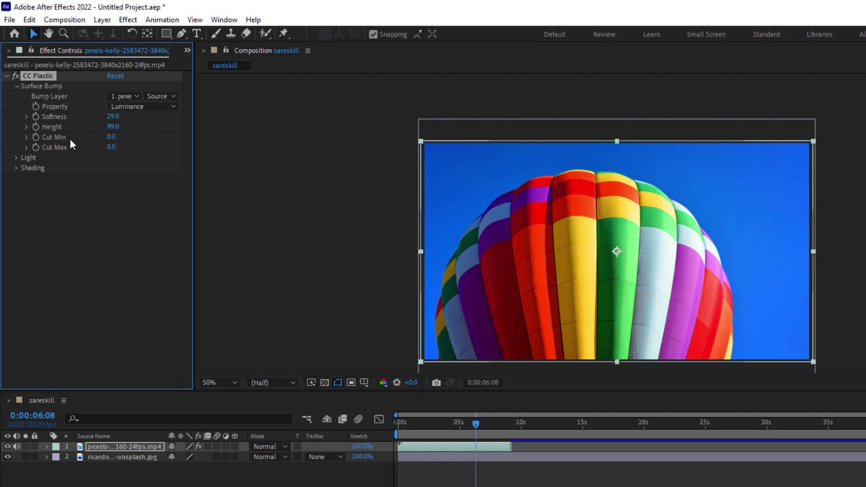
Reset CC Plastic, then set Softness 20, Height 72, Light Intensity 159 and Light Height 100
click(113, 75)
click(16, 157)
mouse_move(115, 116)
mouse_down()
mouse_move(145, 124)
mouse_move(112, 136)
mouse_up()
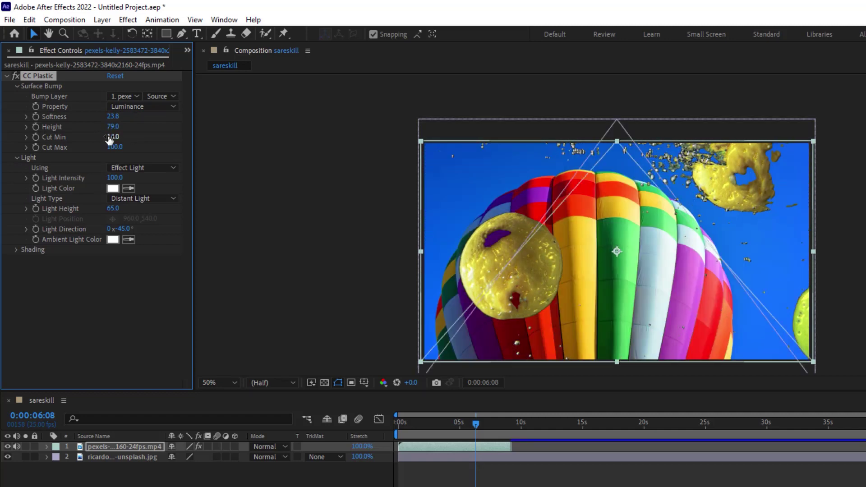
click(115, 75)
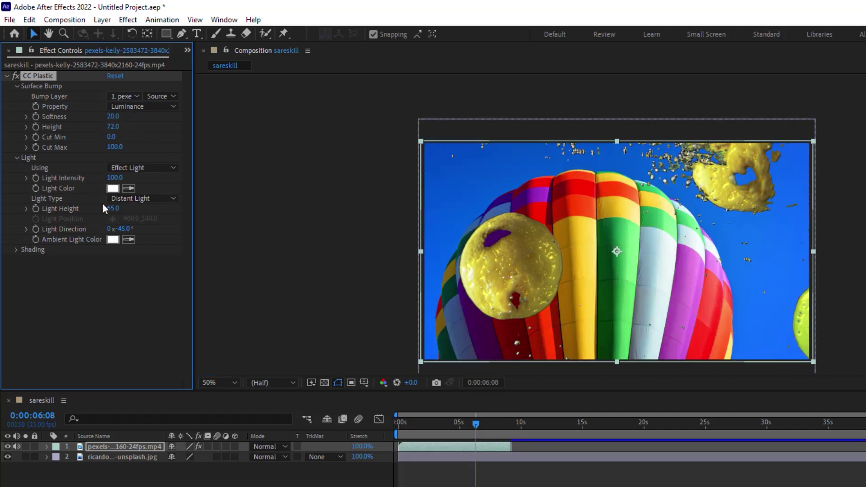
drag(113, 177, 145, 175)
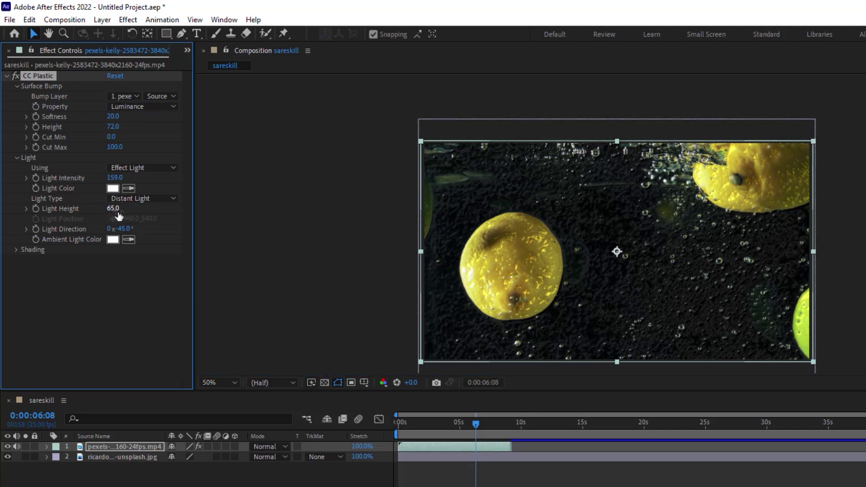
drag(119, 216, 112, 213)
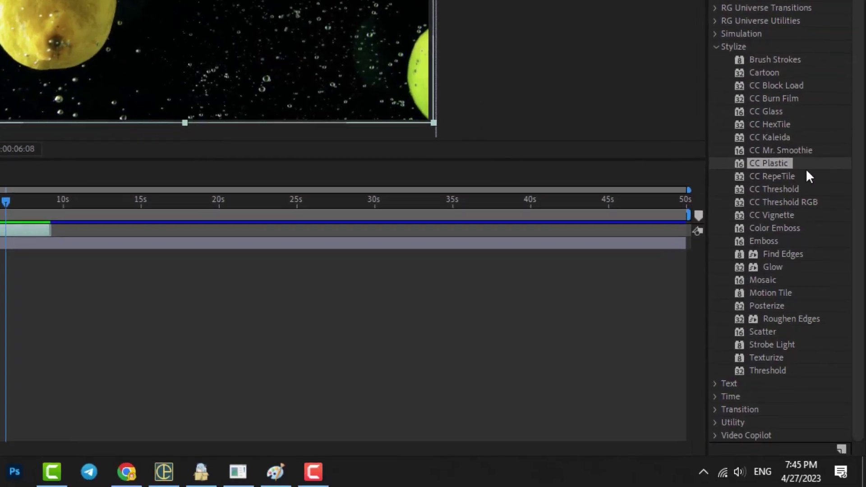
Apply a single CC RepeTile to the lemon video and adjust its Blend Borders
click(823, 187)
double_click(775, 180)
key(Delete)
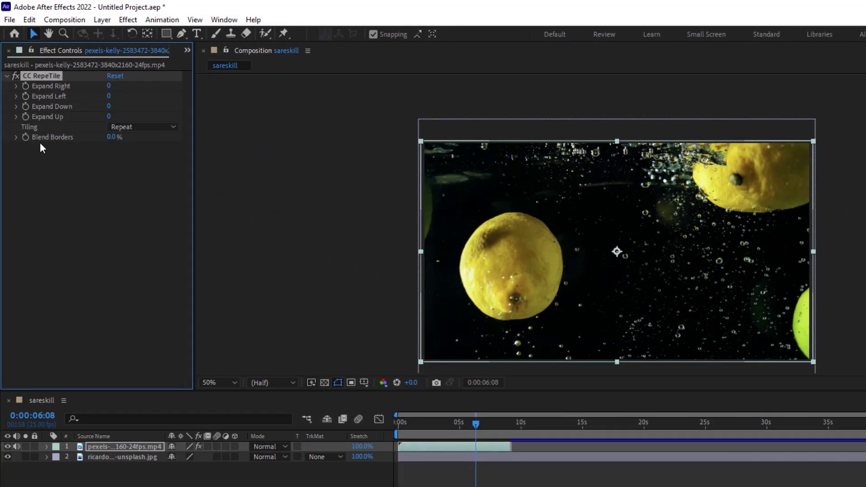
mouse_move(115, 137)
mouse_down()
mouse_move(203, 139)
mouse_move(185, 140)
mouse_up()
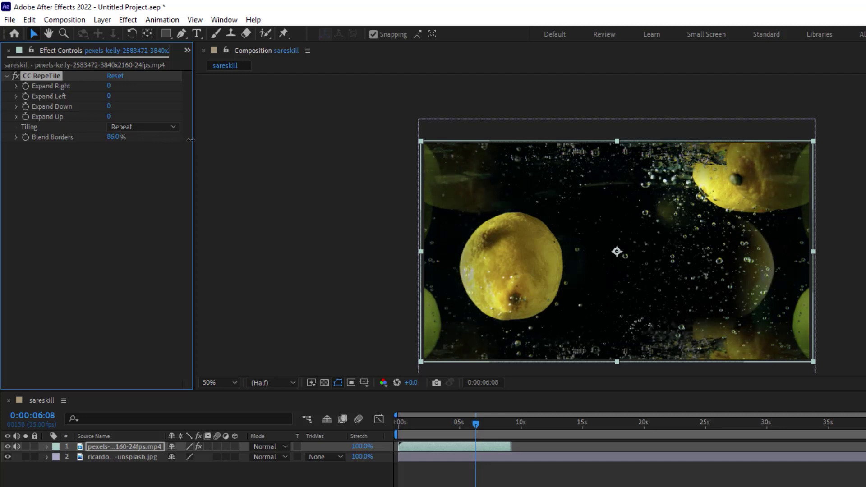
mouse_move(186, 140)
mouse_down()
mouse_move(203, 140)
mouse_move(178, 140)
mouse_up()
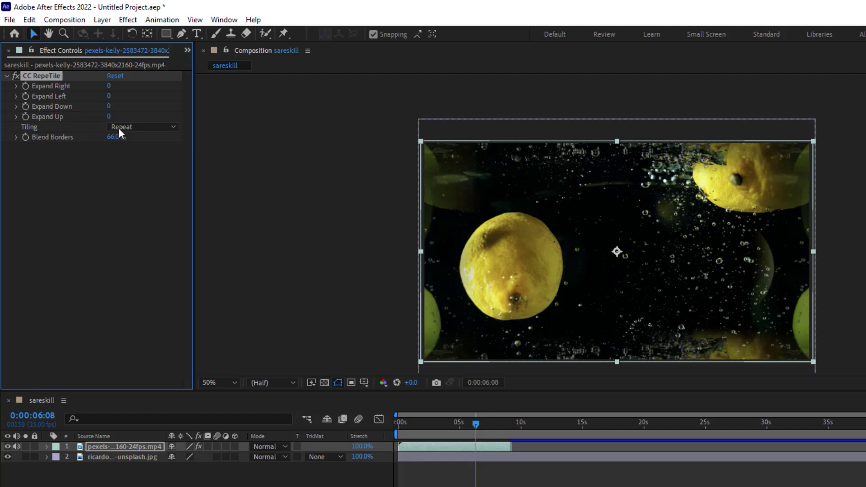
Try the Checker 180 deg, Rosette and Twist tiling modes
click(138, 128)
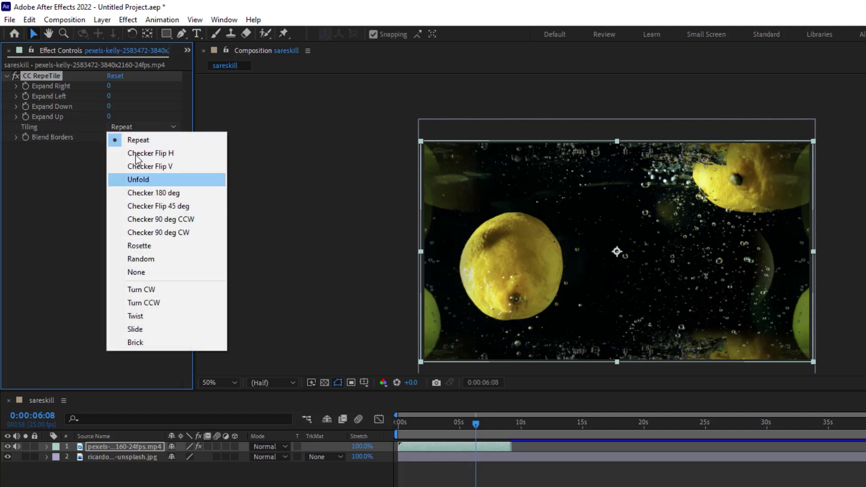
click(153, 188)
click(152, 129)
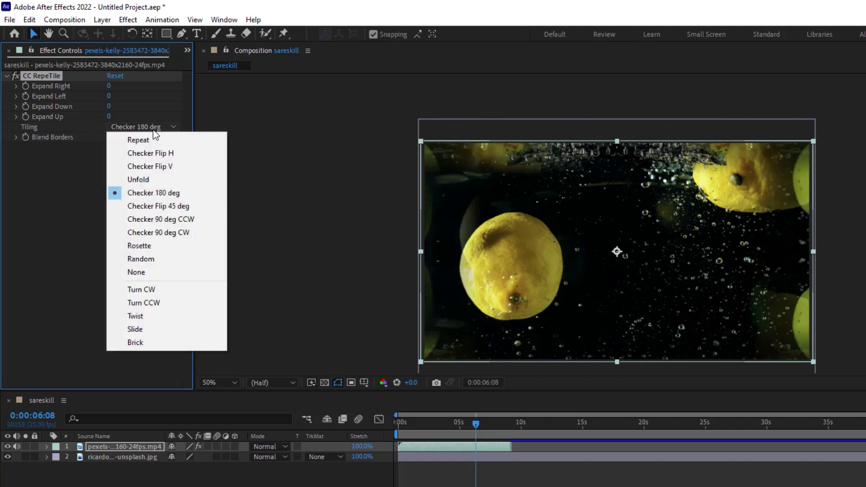
click(157, 246)
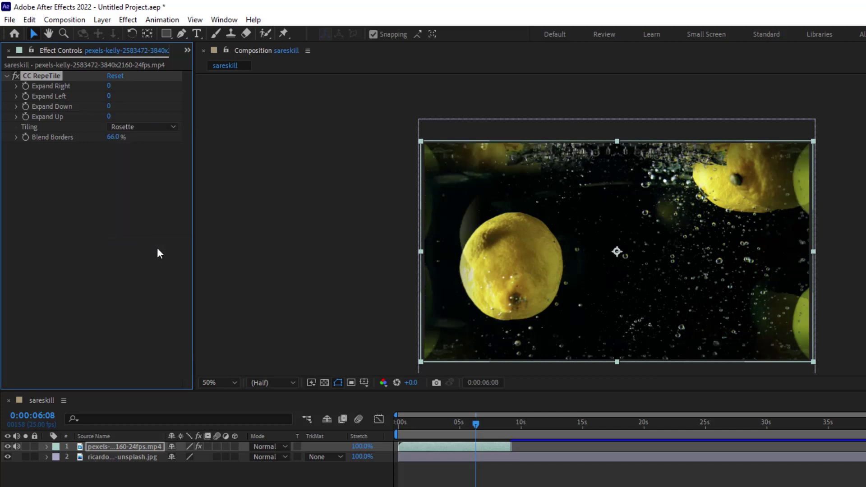
click(142, 126)
click(150, 319)
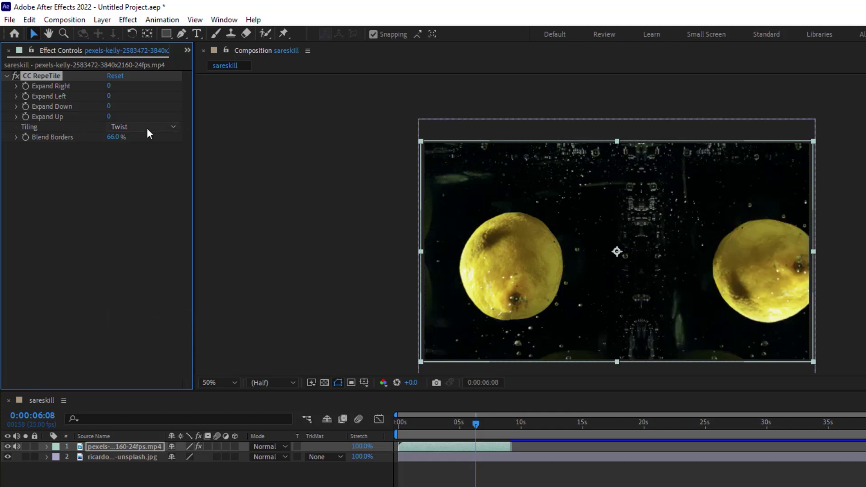
Preview the Twist tiling, then switch Tiling to Slide and preview again
click(426, 421)
key(space)
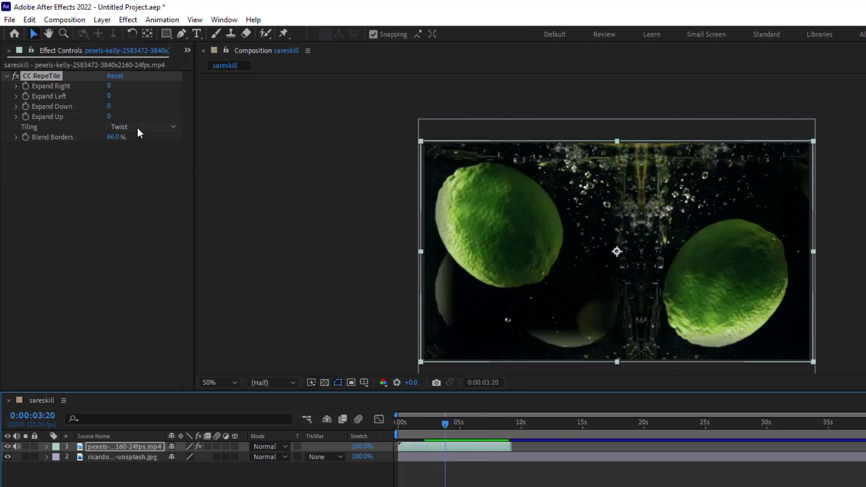
click(139, 127)
click(151, 329)
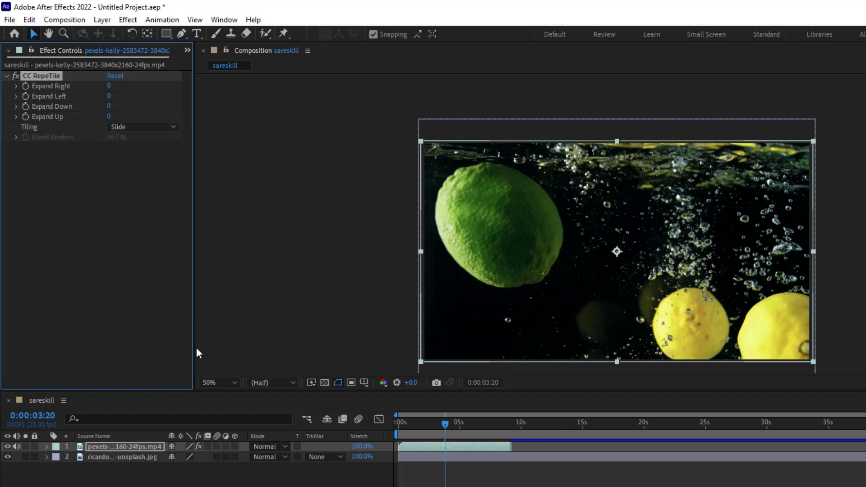
key(space)
key(space)
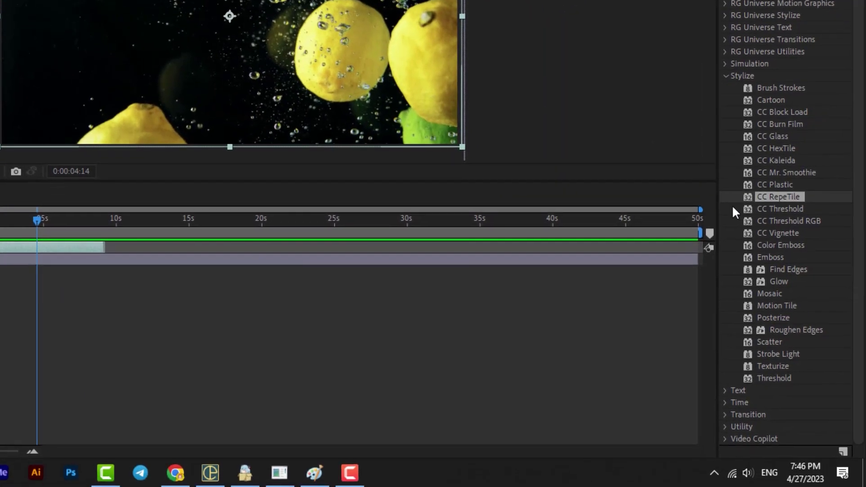
Apply CC Threshold and test the RGB channel with Threshold 142.8
double_click(782, 210)
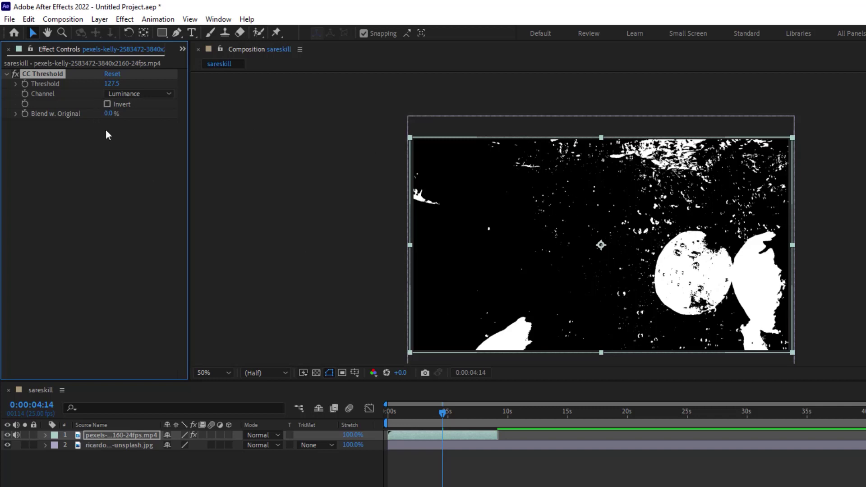
mouse_move(112, 84)
mouse_down()
mouse_move(100, 77)
mouse_move(115, 83)
mouse_move(99, 107)
mouse_up()
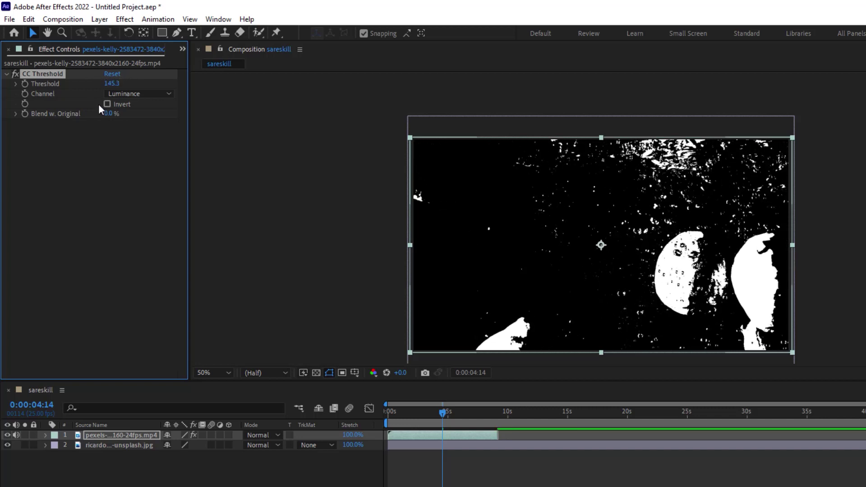
click(135, 94)
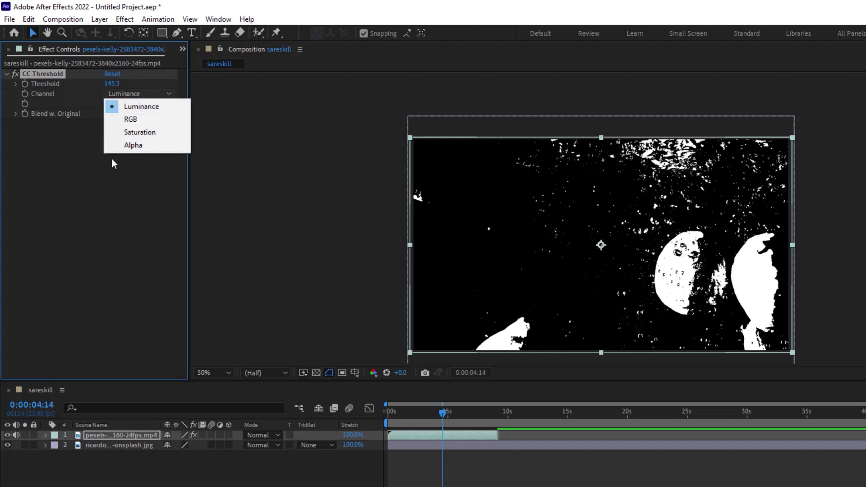
click(134, 119)
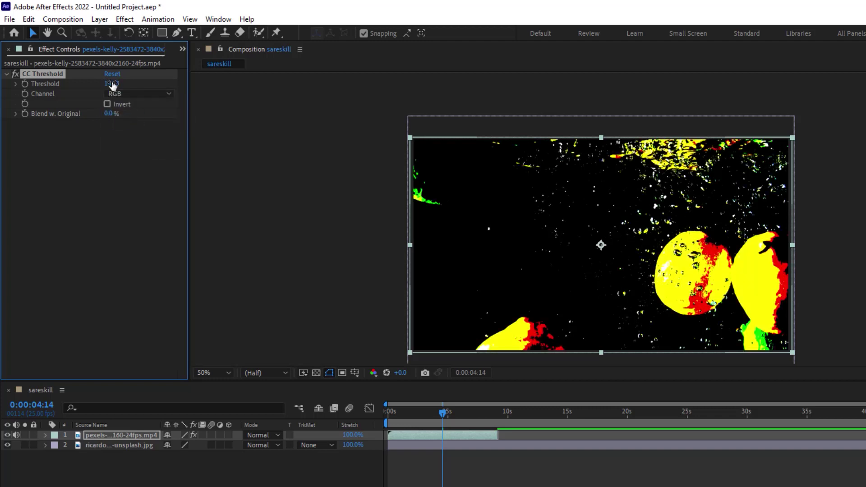
drag(113, 85, 122, 90)
Try Saturation and Alpha channels, then settle on Luminance with Threshold 132.6
click(129, 96)
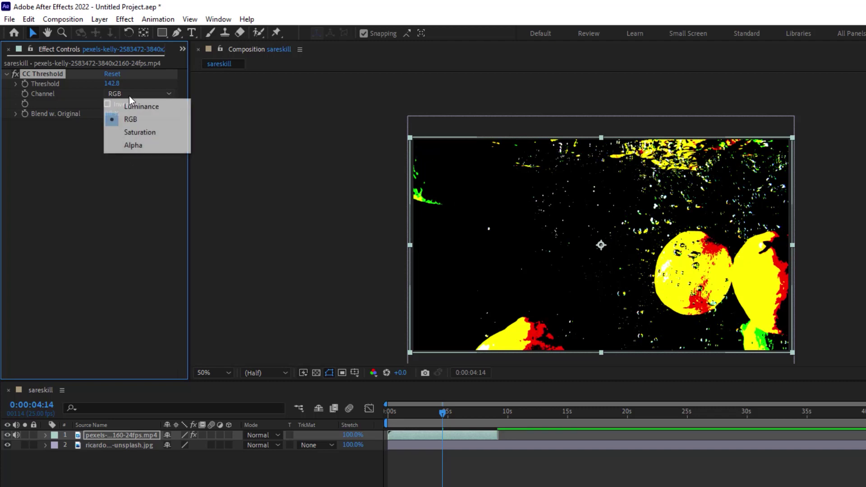
click(140, 132)
mouse_move(111, 84)
mouse_down()
mouse_move(123, 83)
mouse_move(106, 83)
mouse_up()
click(131, 95)
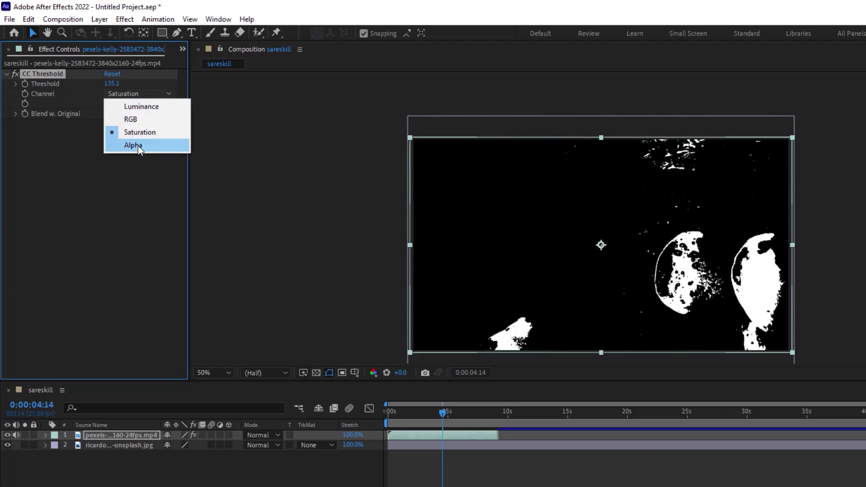
click(135, 145)
drag(112, 84, 110, 84)
click(139, 94)
click(130, 107)
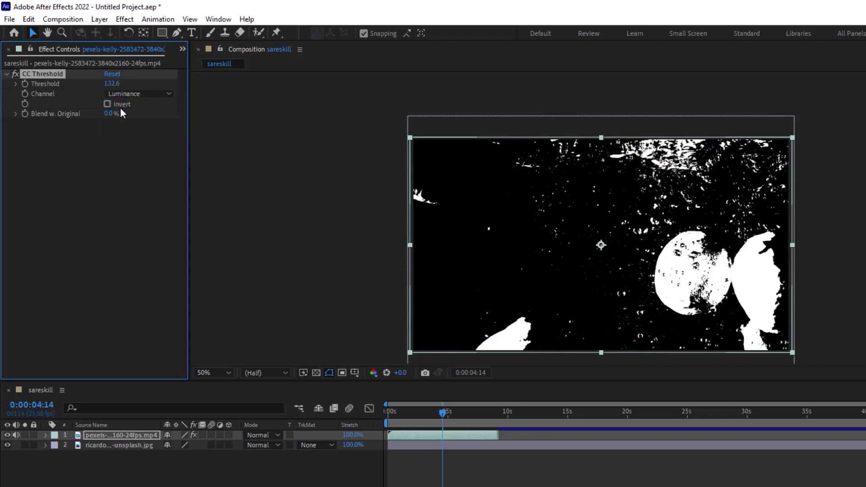
Toggle CC Threshold's Invert on and off to compare the black-and-white result
click(107, 104)
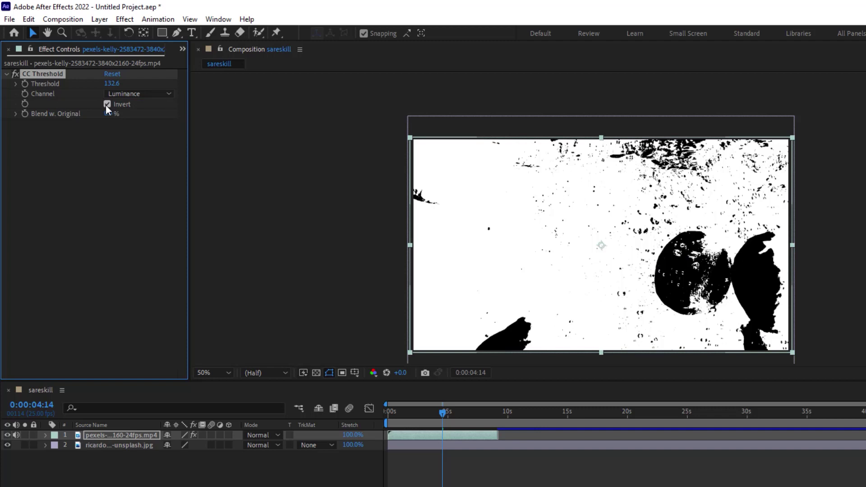
click(106, 104)
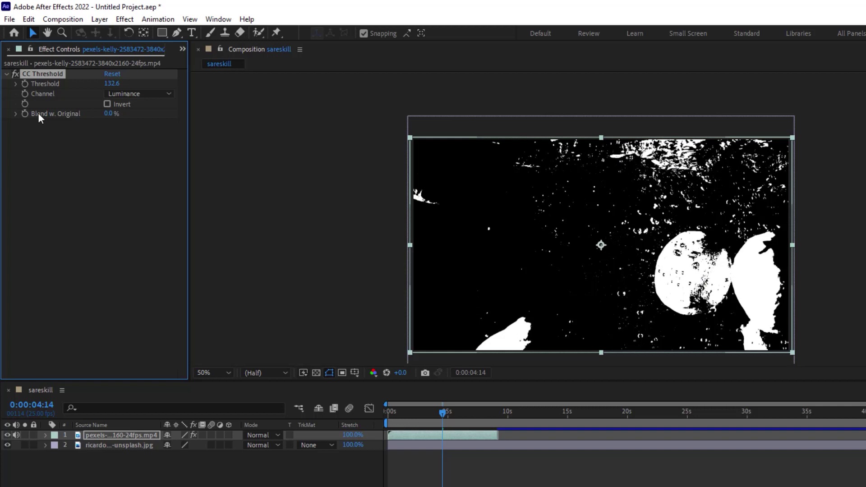
click(107, 105)
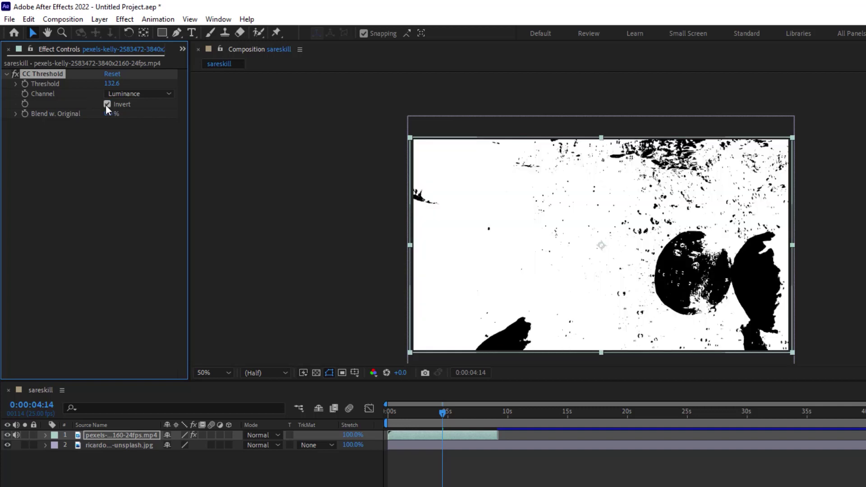
click(107, 104)
Preview with Invert on, set Blend w. Original to 100%, then delete CC Threshold
click(415, 411)
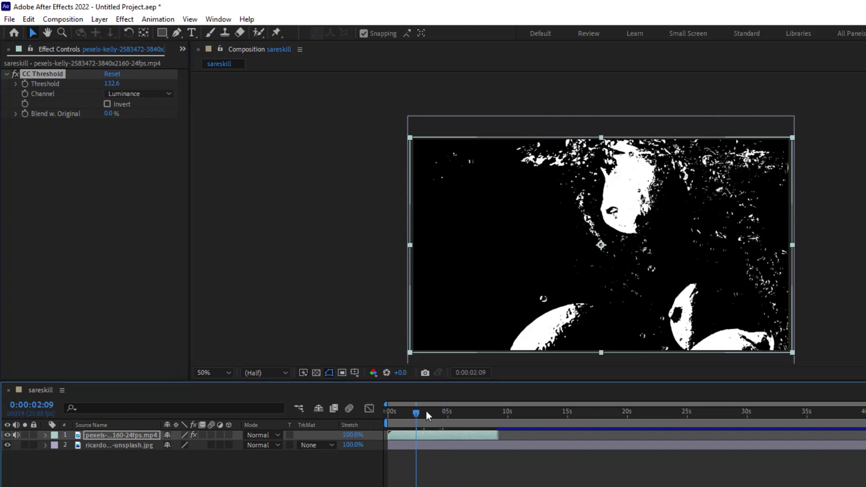
key(space)
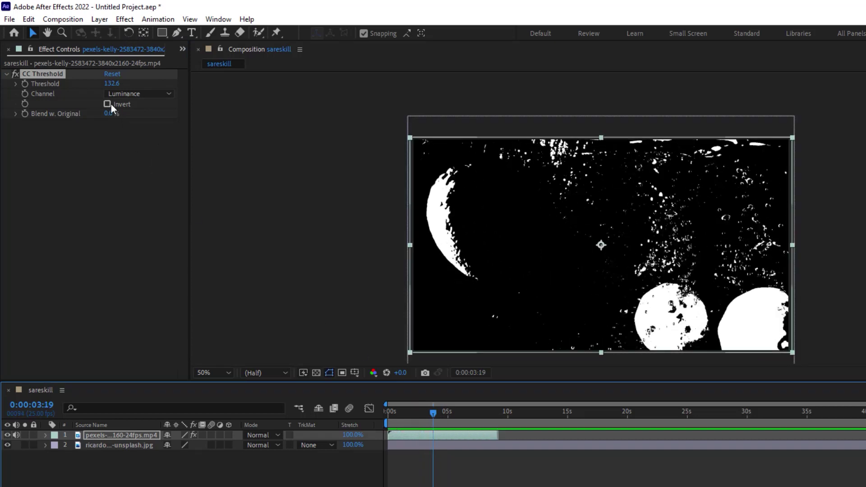
click(106, 104)
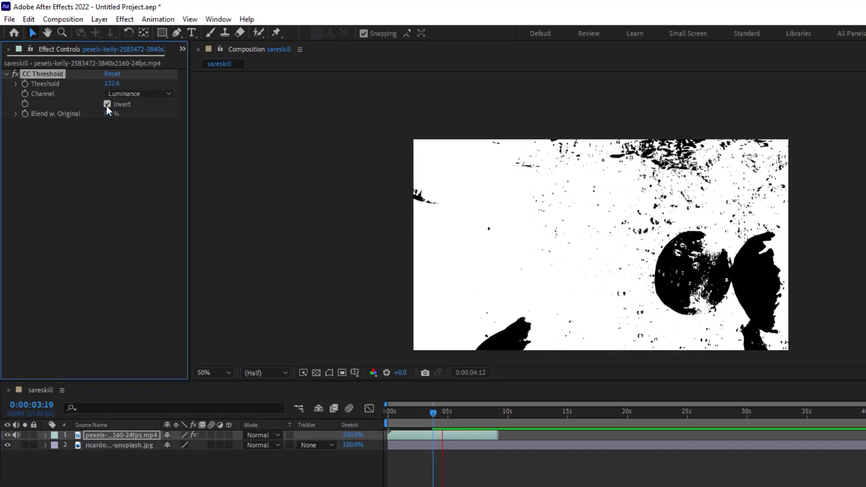
key(space)
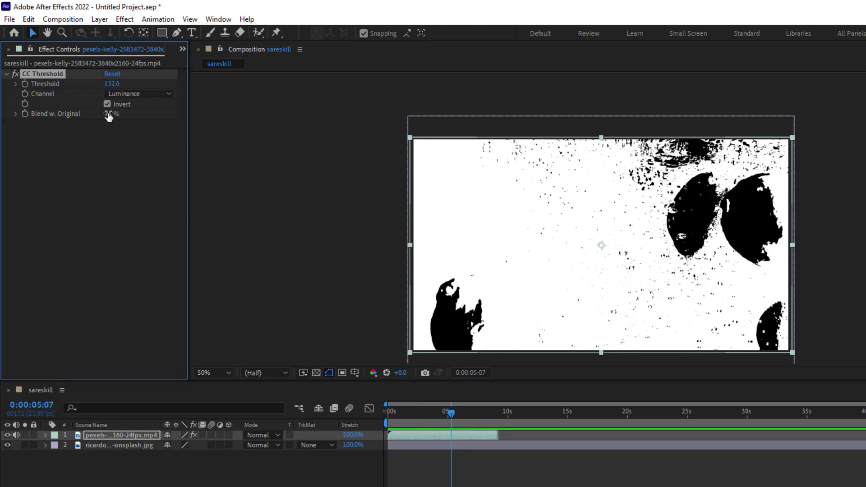
drag(109, 115, 179, 114)
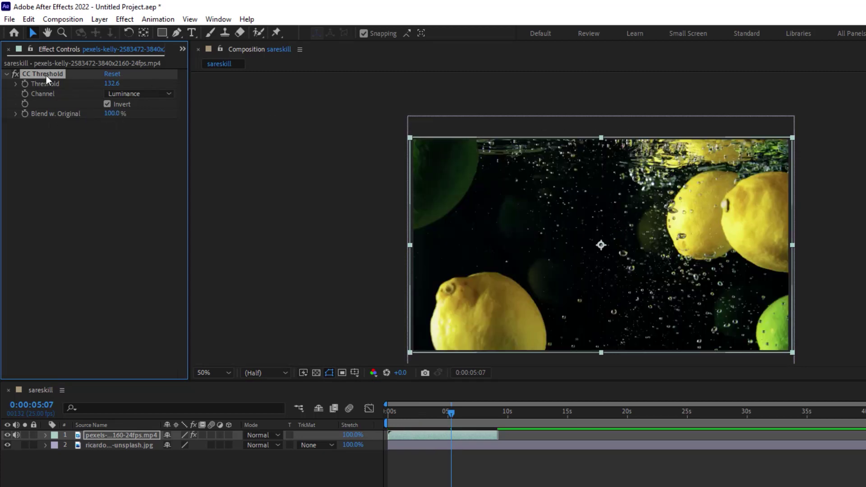
key(Delete)
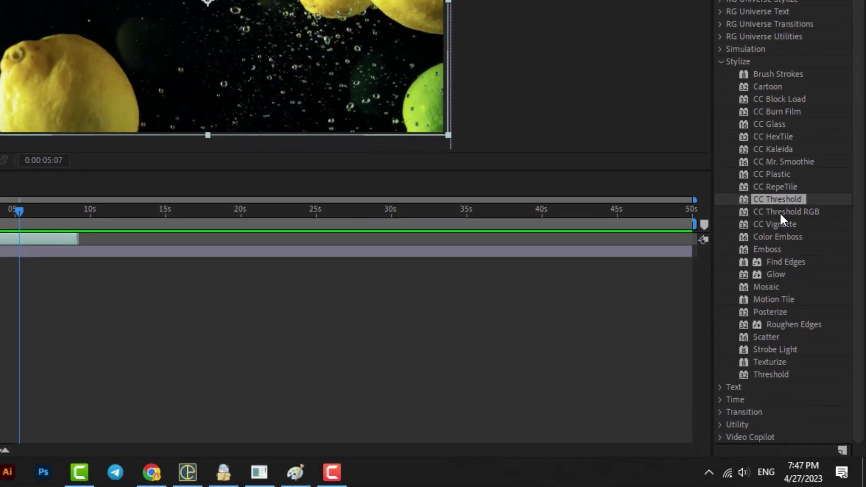
Apply CC Threshold RGB, test the Red and Green thresholds, then reset all to 127.5
double_click(801, 228)
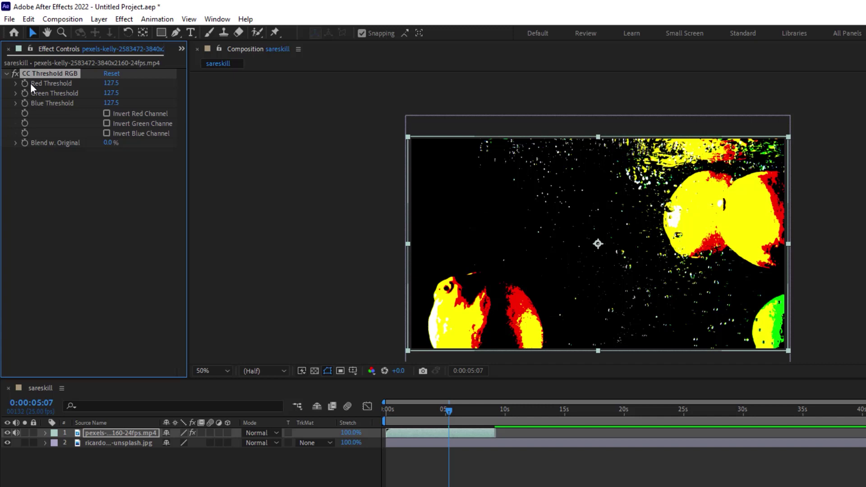
mouse_move(111, 83)
mouse_down()
mouse_move(133, 83)
mouse_move(123, 83)
mouse_up()
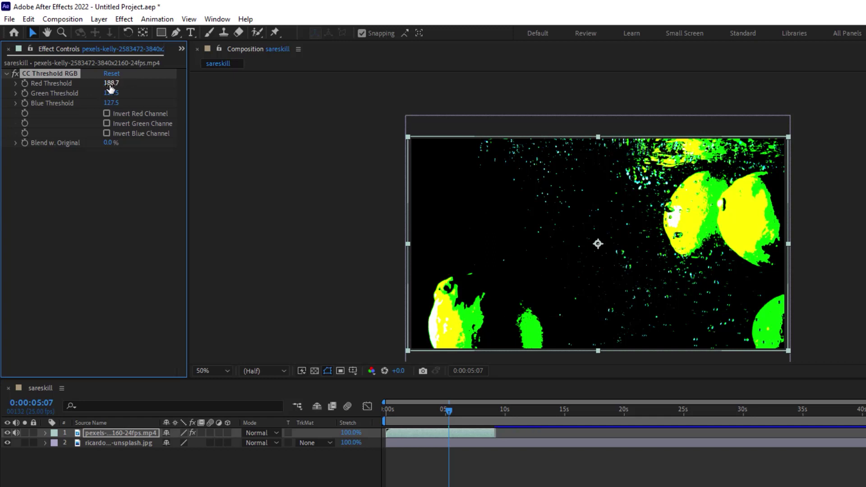
click(112, 73)
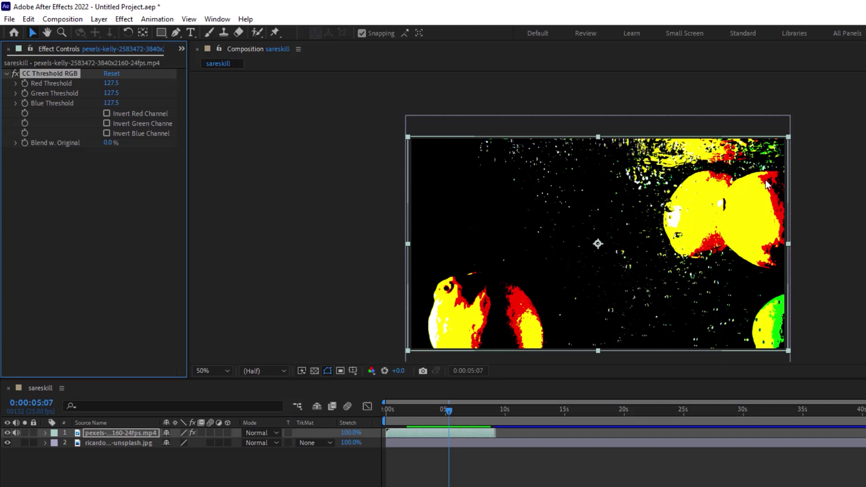
mouse_move(111, 83)
mouse_down()
mouse_move(123, 94)
mouse_move(115, 102)
mouse_up()
click(111, 73)
click(111, 73)
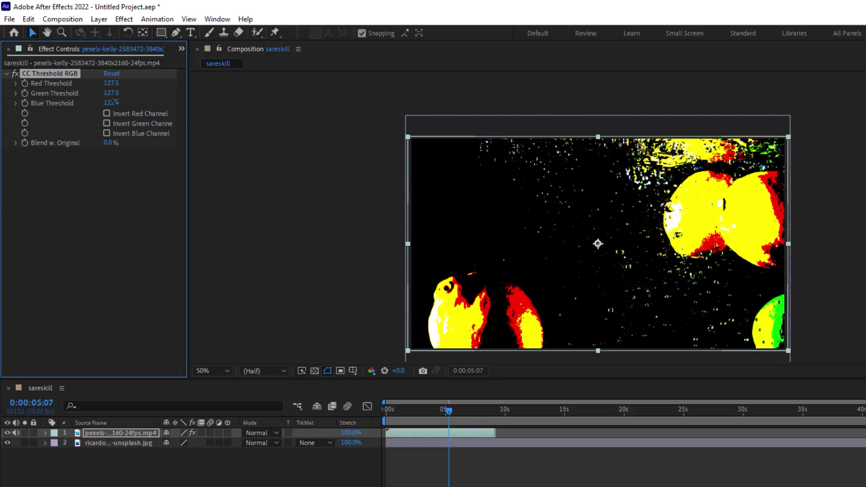
drag(113, 96, 113, 82)
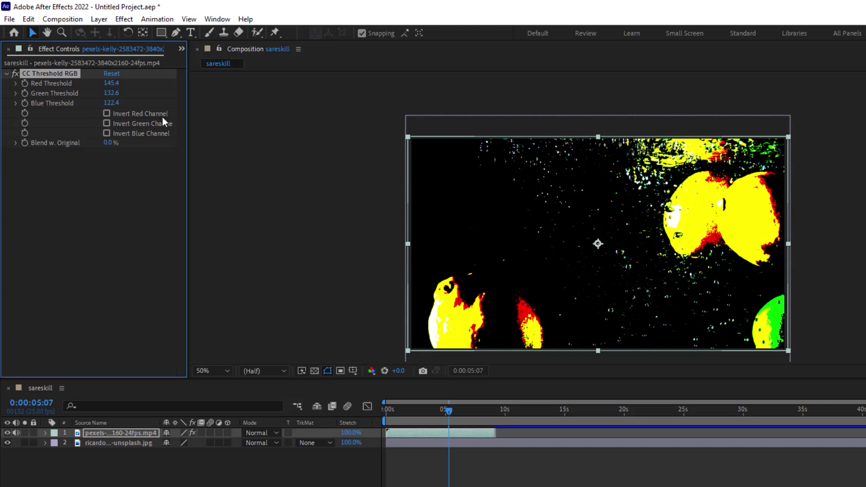
click(113, 74)
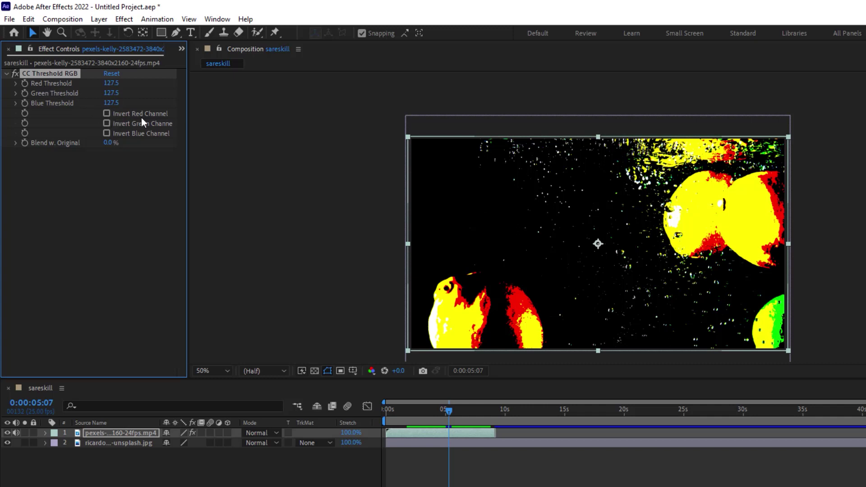
Try inverting red and green, leave only Invert Blue Channel on, then delete the effect
click(106, 114)
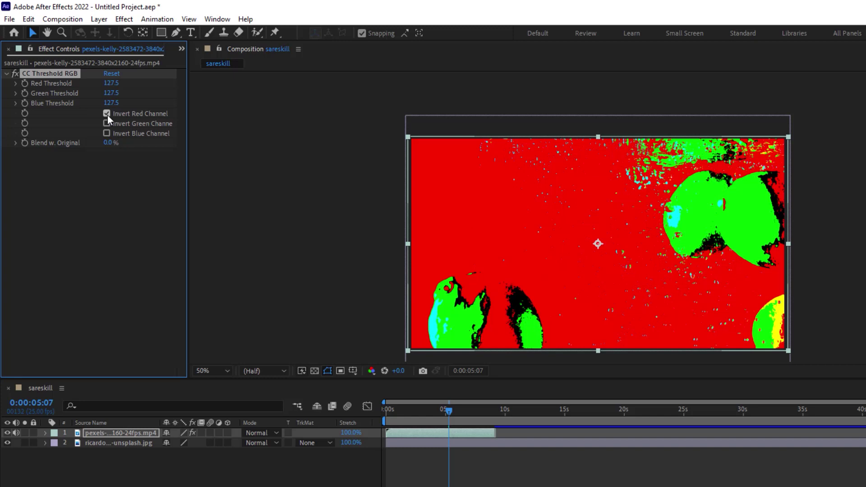
click(107, 114)
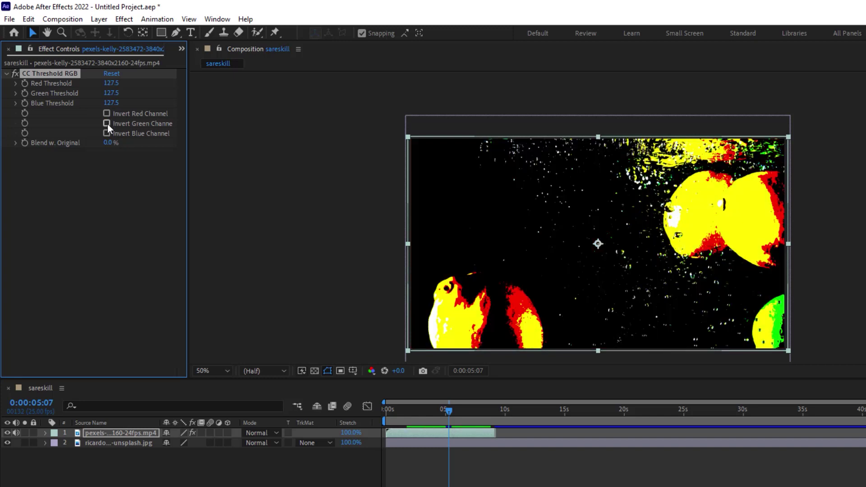
click(107, 124)
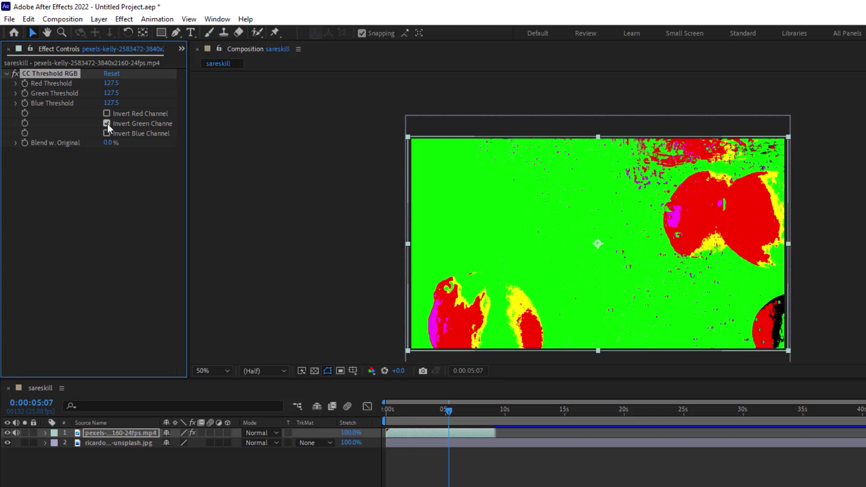
click(107, 123)
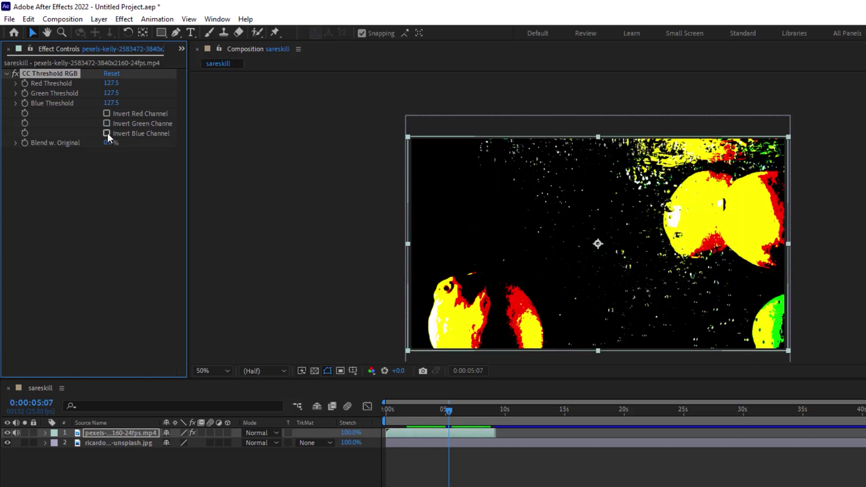
click(107, 133)
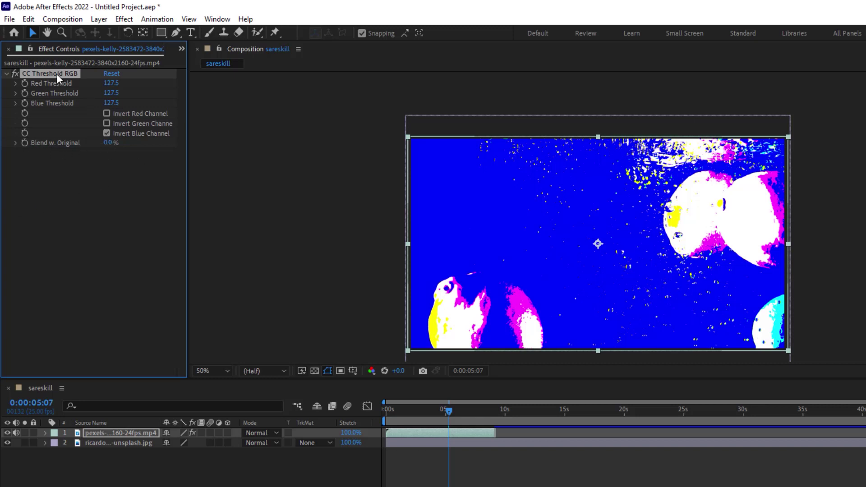
key(Delete)
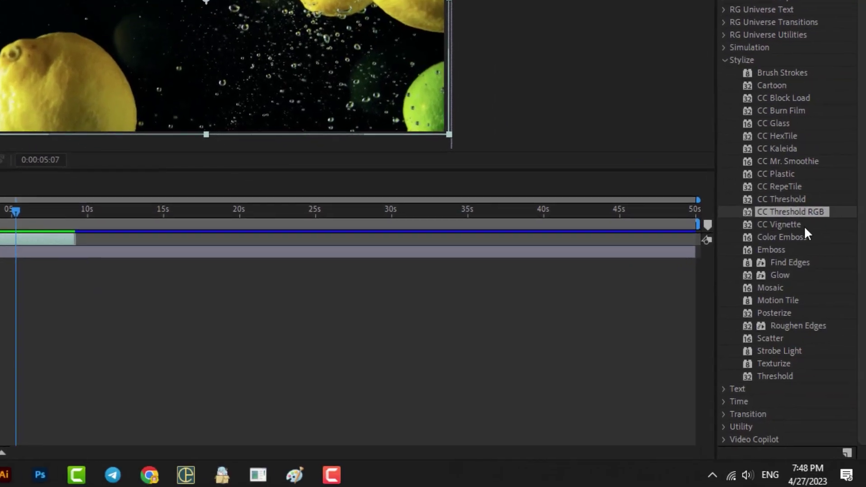
Apply CC Vignette to the lemons footage and raise its Amount to about 453
double_click(764, 221)
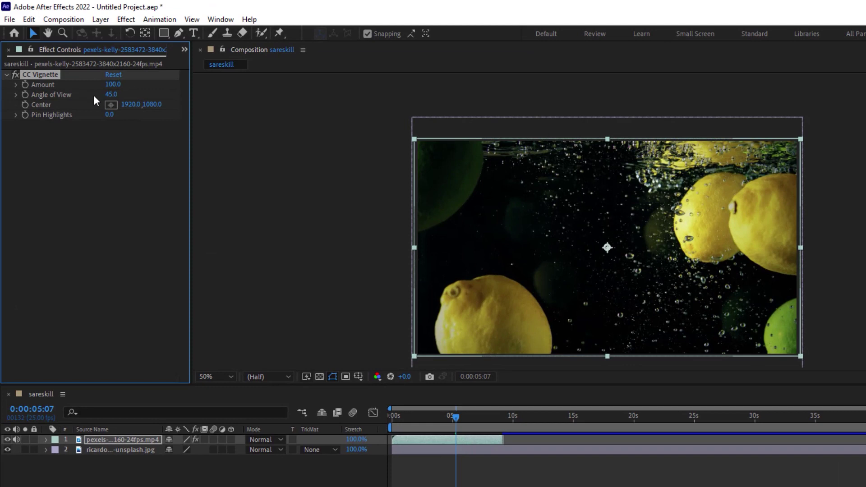
mouse_move(112, 85)
mouse_down()
mouse_move(300, 87)
mouse_move(366, 98)
mouse_move(335, 99)
mouse_up()
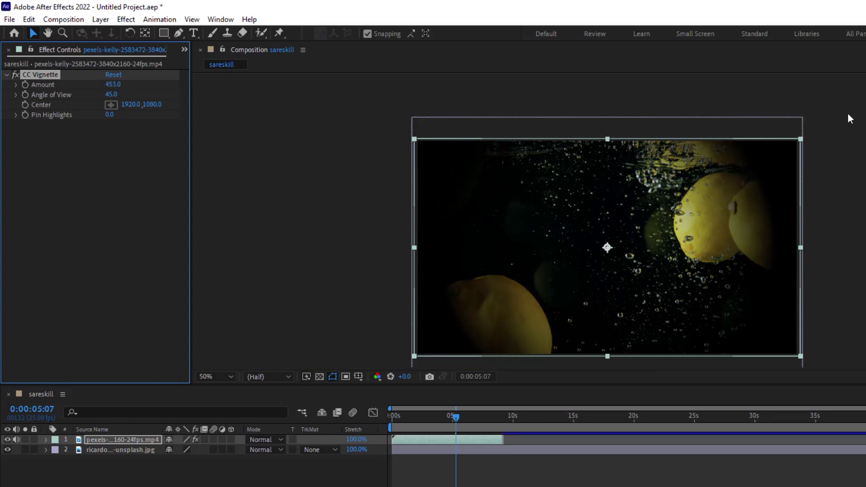
Set CC Vignette Angle of View 48.6, Center 1855.3, 1025.8 and Pin Highlights 100
mouse_move(111, 94)
mouse_down()
mouse_move(193, 93)
mouse_move(123, 90)
mouse_move(131, 94)
mouse_up()
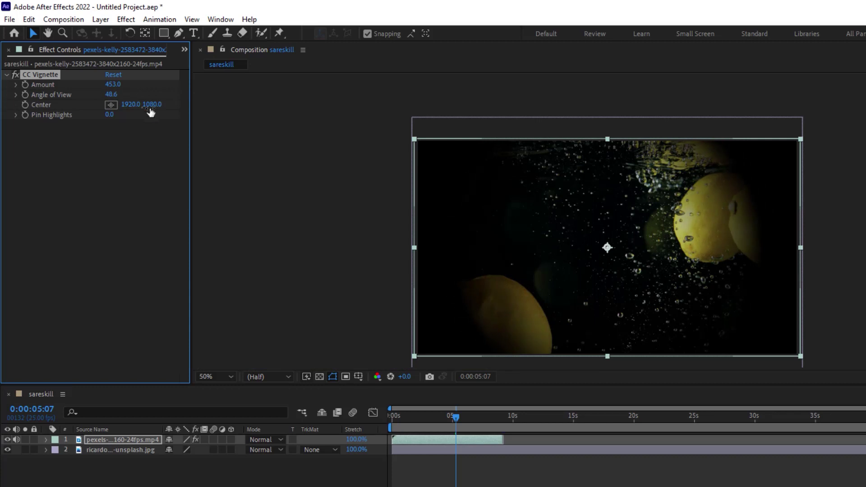
drag(613, 250, 419, 153)
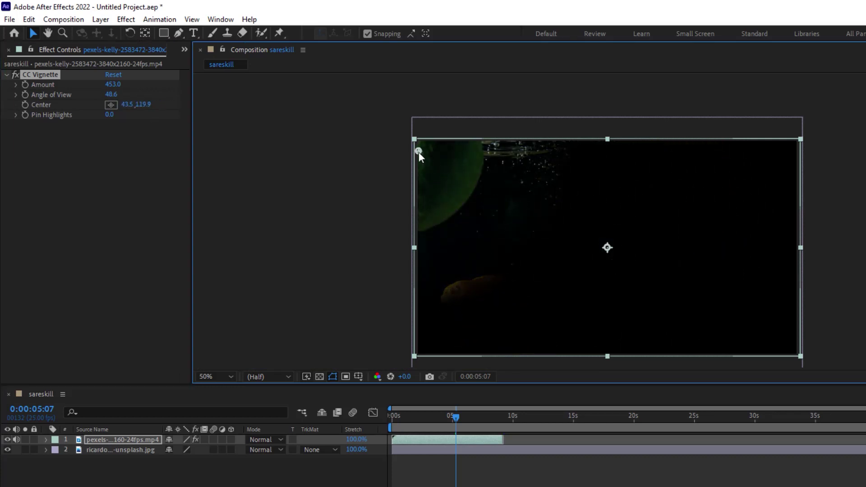
mouse_move(418, 152)
mouse_down()
mouse_move(702, 213)
mouse_move(759, 170)
mouse_up()
mouse_move(590, 233)
mouse_down()
mouse_move(528, 289)
mouse_move(600, 243)
mouse_up()
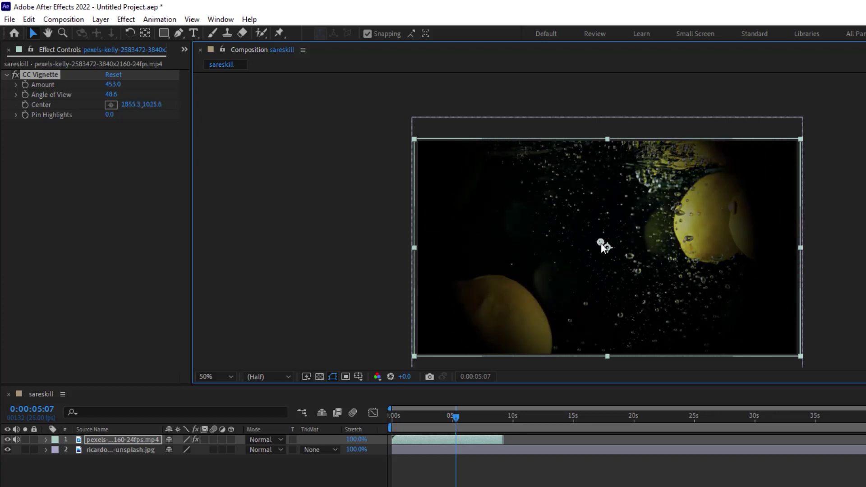
drag(109, 115, 185, 117)
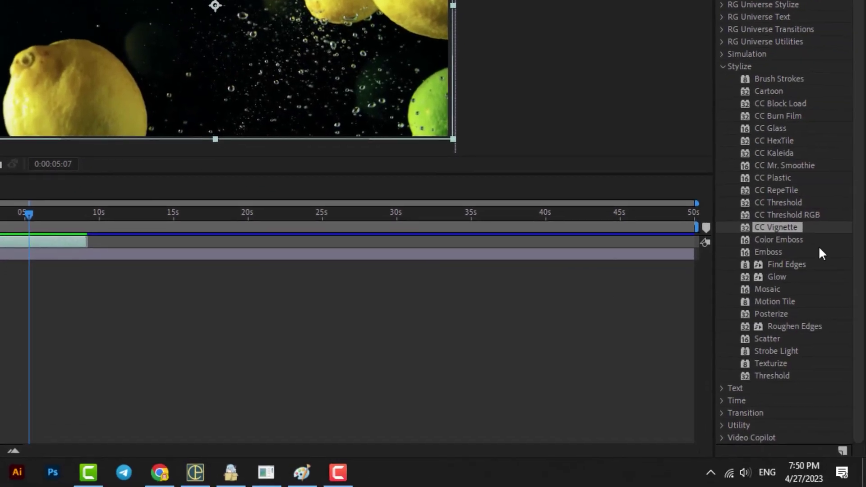
Apply Color Emboss with Relief 118.30, Contrast 246 and Direction 214°
double_click(791, 239)
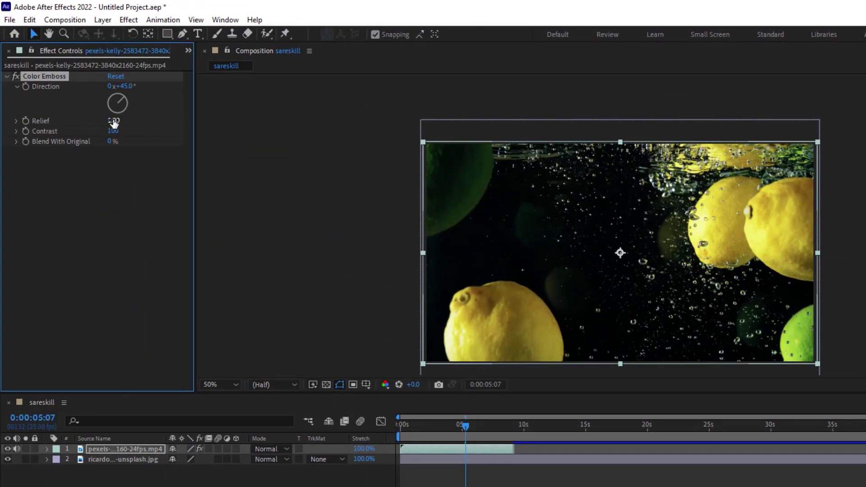
drag(114, 121, 746, 99)
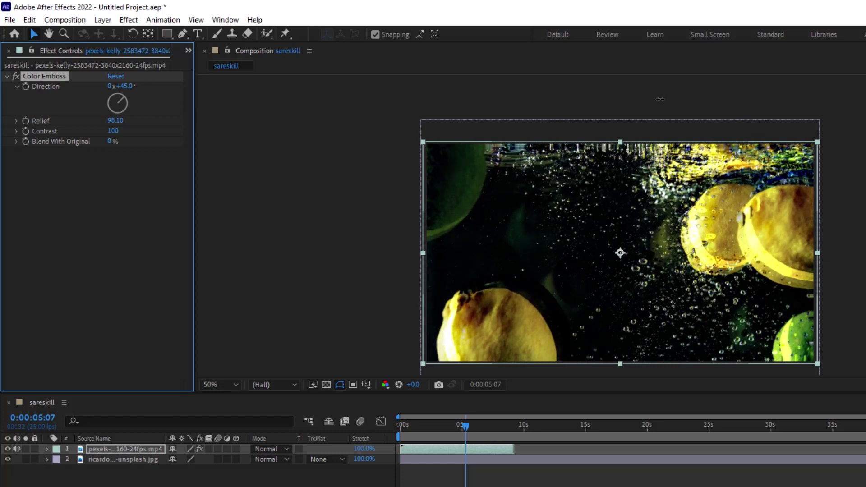
drag(746, 99, 807, 104)
drag(113, 131, 225, 126)
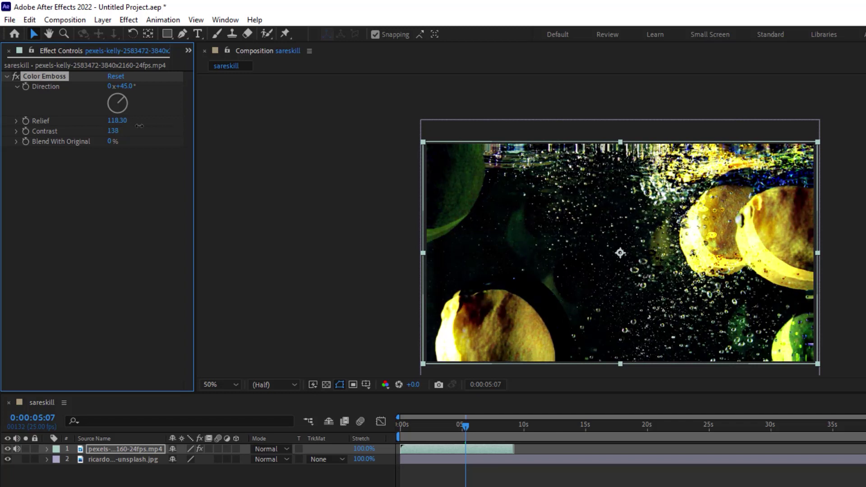
drag(226, 125, 200, 126)
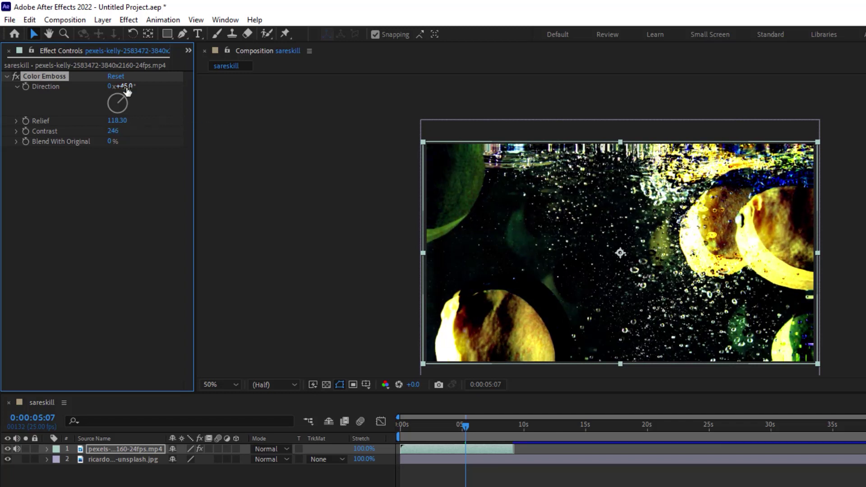
drag(121, 100, 108, 110)
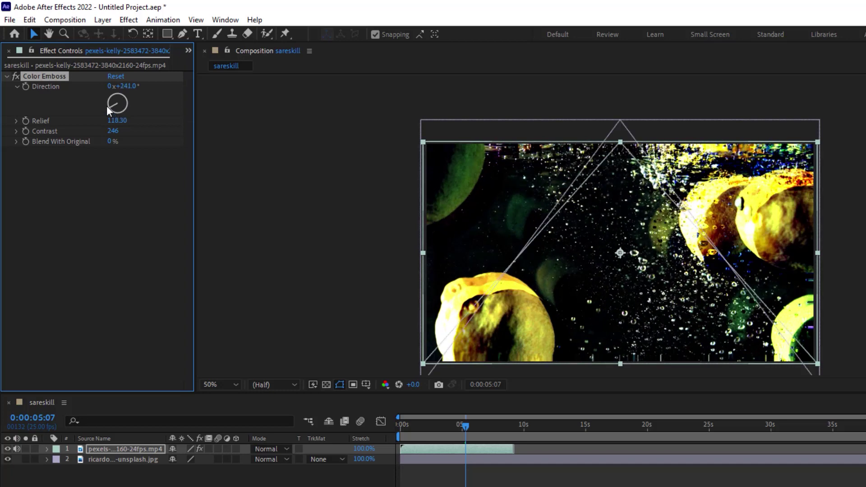
Hide layer handles, preview the embossed footage, then set Blend With Original to 100%
key(ctrl+shift+h)
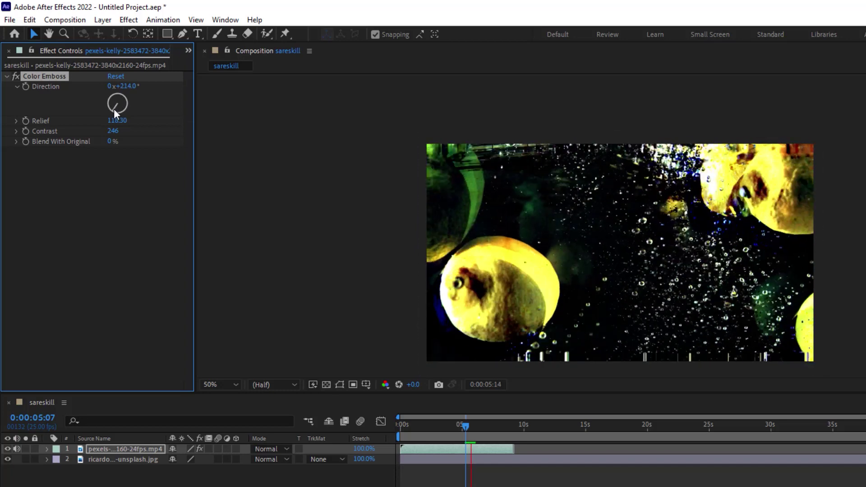
key(space)
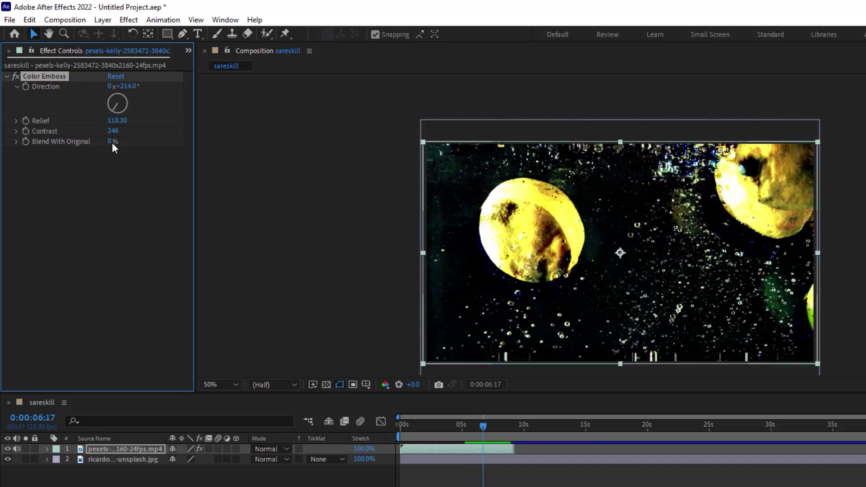
drag(110, 142, 144, 141)
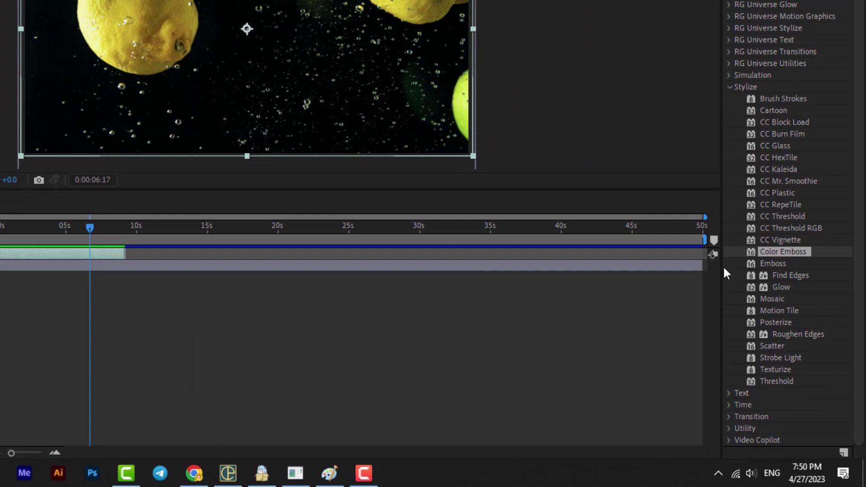
Apply Emboss to the footage and raise its Relief and Contrast
double_click(778, 263)
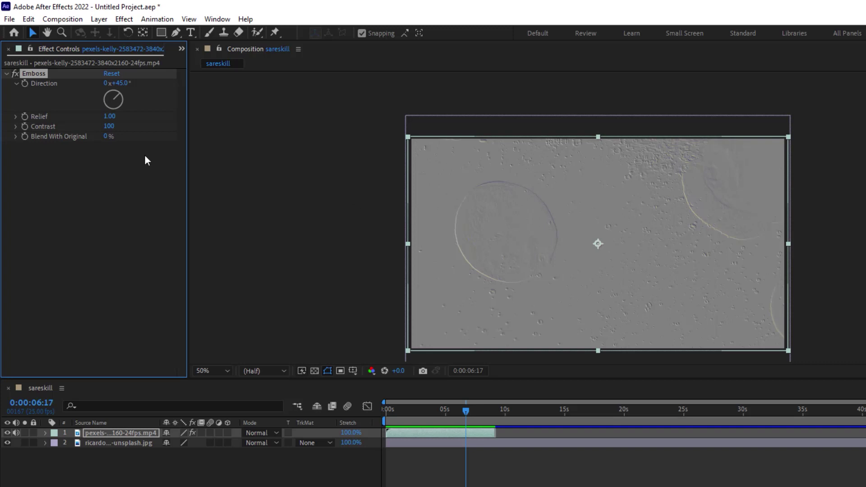
mouse_move(109, 118)
mouse_down()
mouse_move(301, 121)
mouse_move(252, 122)
mouse_up()
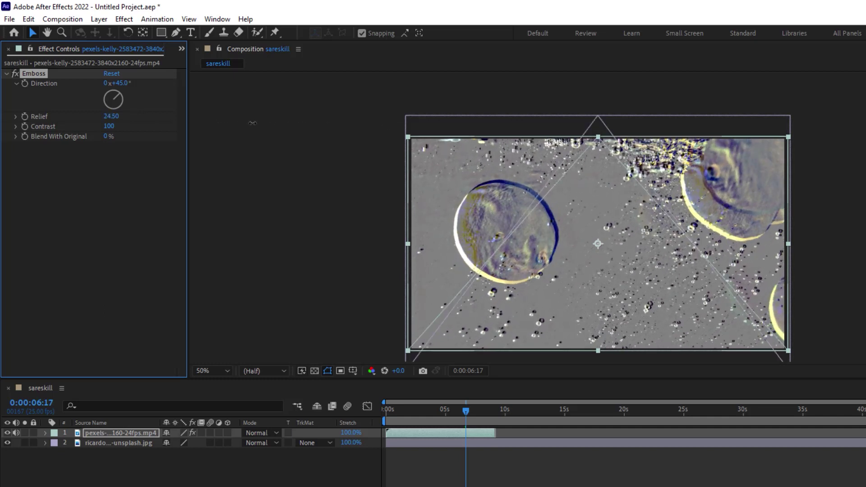
click(109, 126)
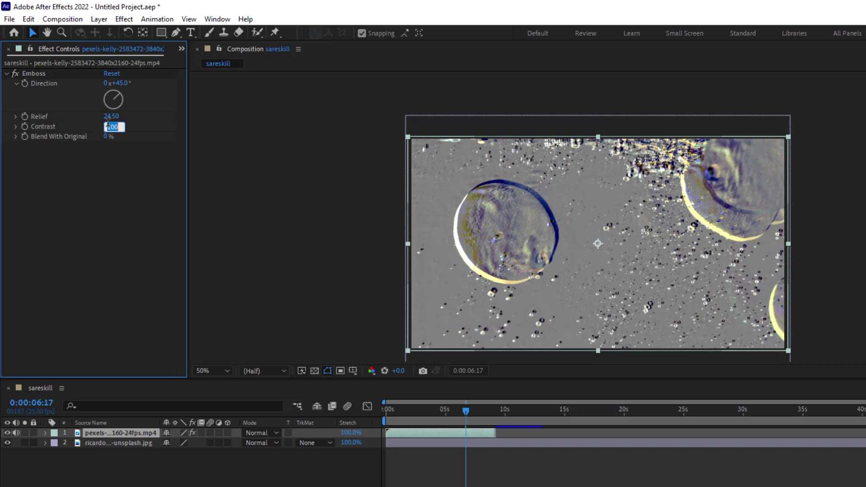
mouse_move(109, 126)
mouse_down()
mouse_move(208, 128)
mouse_move(184, 127)
mouse_up()
Preview the embossed footage from about three seconds, then delete the Emboss effect
click(424, 408)
key(space)
click(34, 74)
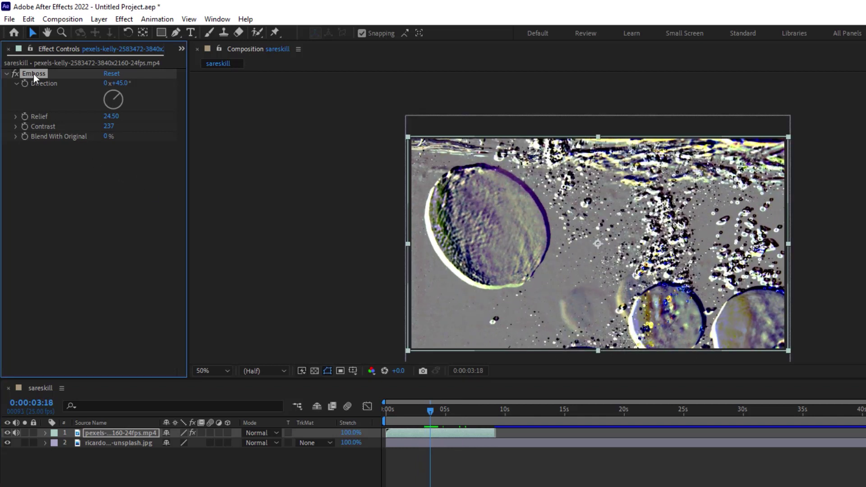
key(Delete)
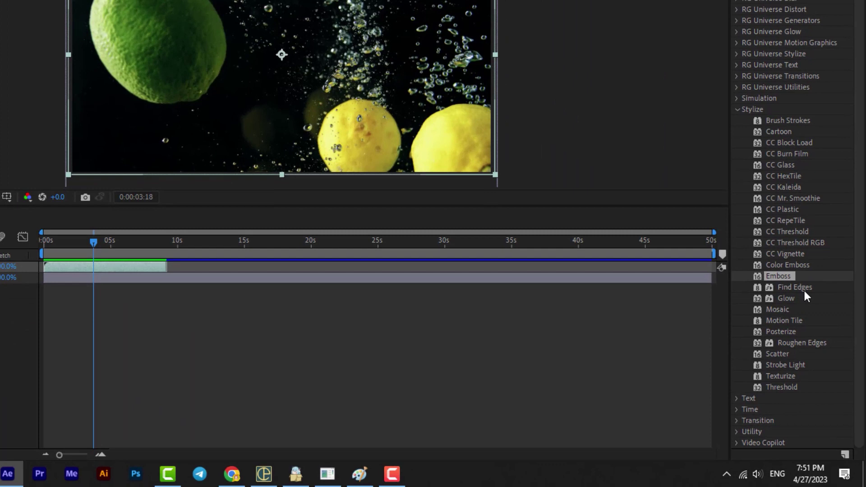
Apply Find Edges to the lemon footage, toggle Invert off and back on, and set Blend With Original to 100%
double_click(798, 290)
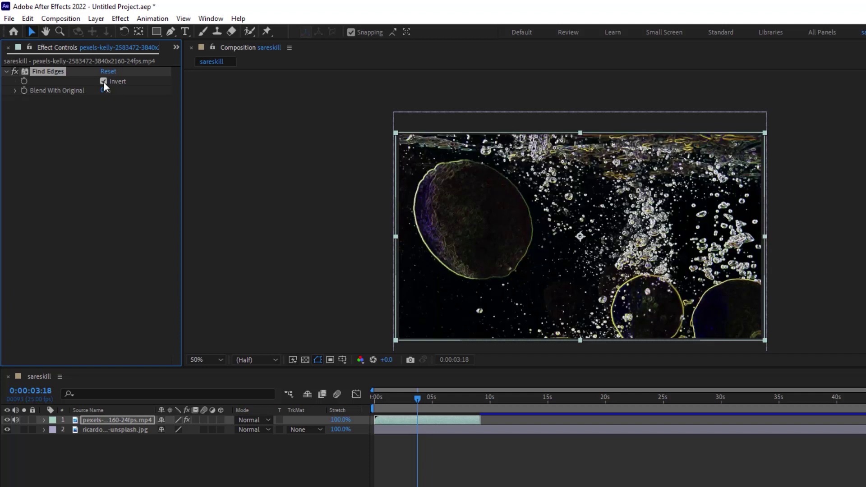
click(104, 82)
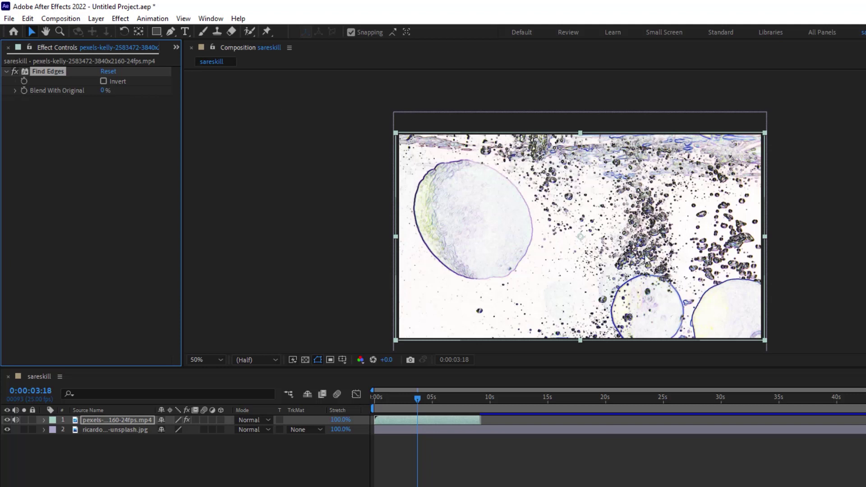
click(108, 83)
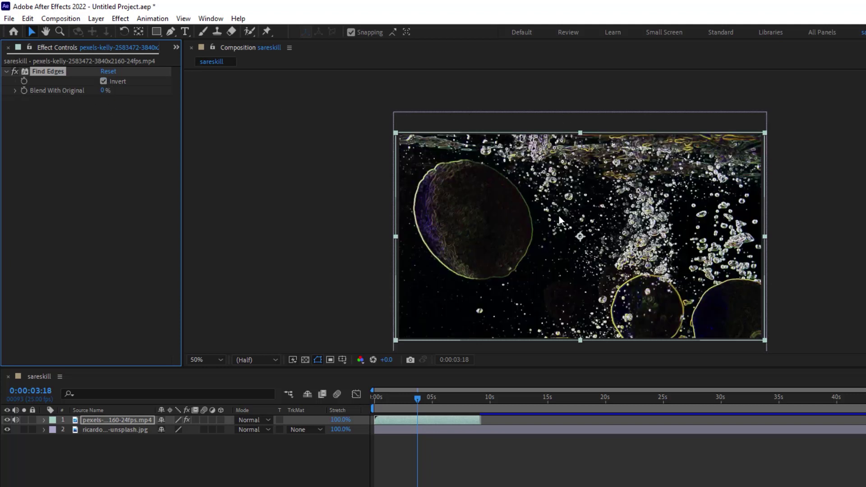
drag(103, 90, 383, 87)
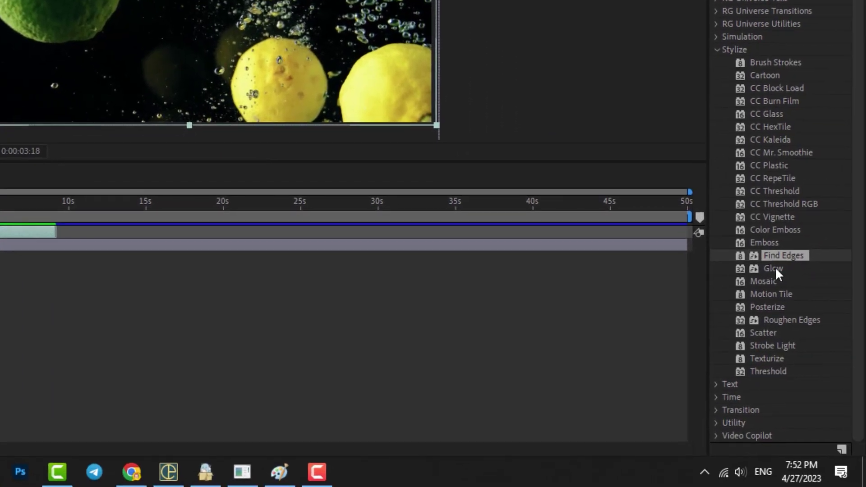
Apply Glow with Glow Radius 241, Threshold 50.6% and Intensity 2.1
click(775, 269)
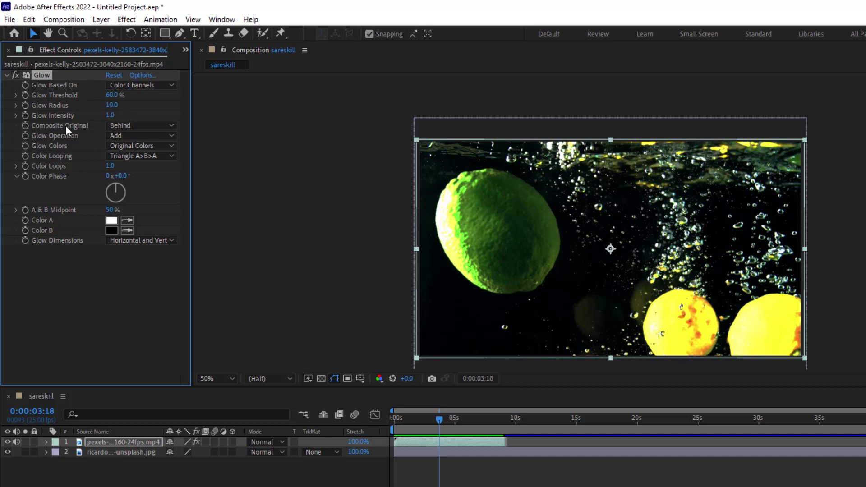
mouse_move(111, 104)
mouse_down()
mouse_move(293, 105)
mouse_move(252, 105)
mouse_up()
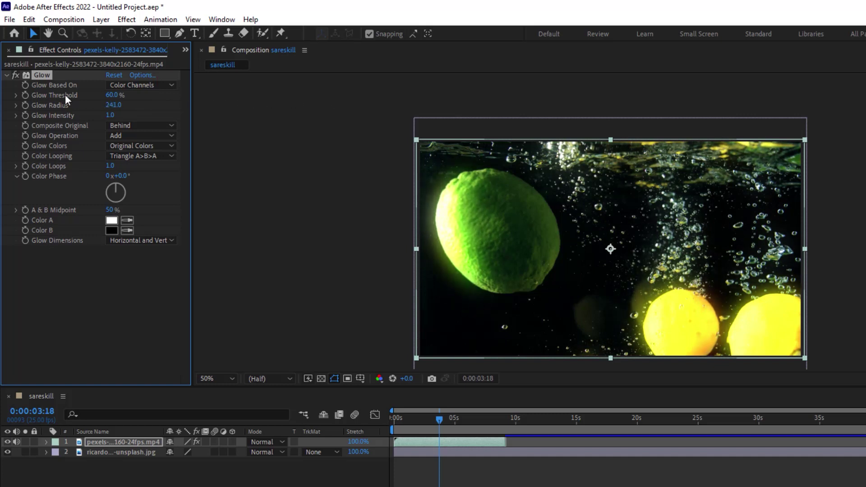
mouse_move(113, 95)
mouse_down()
mouse_move(84, 95)
mouse_move(101, 95)
mouse_up()
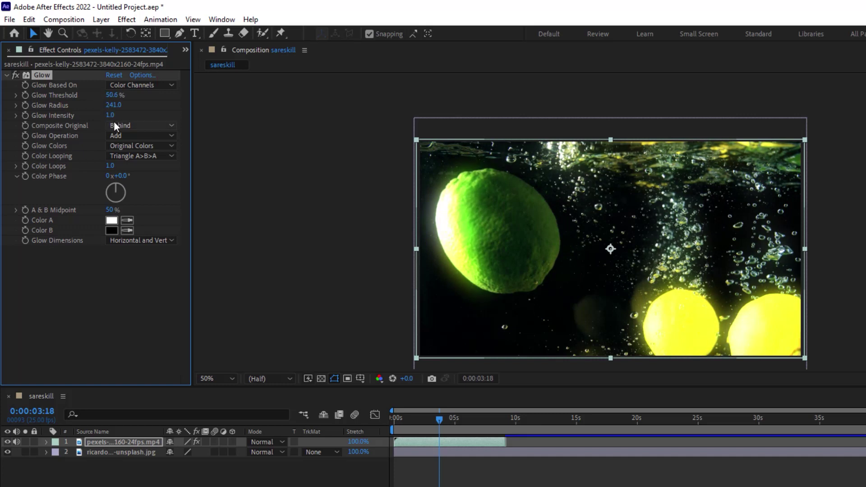
mouse_move(113, 115)
mouse_down()
mouse_move(206, 116)
mouse_move(145, 116)
mouse_up()
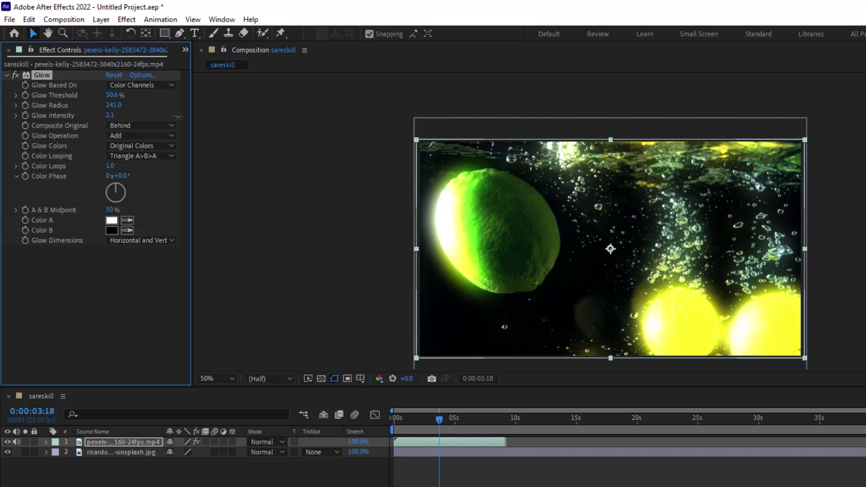
Preview the glow from 0:00:01:24 and switch Glow Colors to A & B Colors
drag(437, 419, 417, 417)
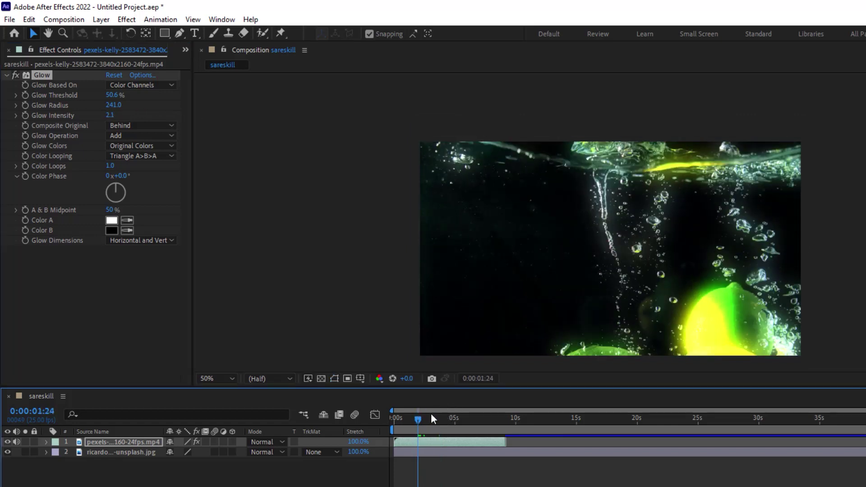
key(space)
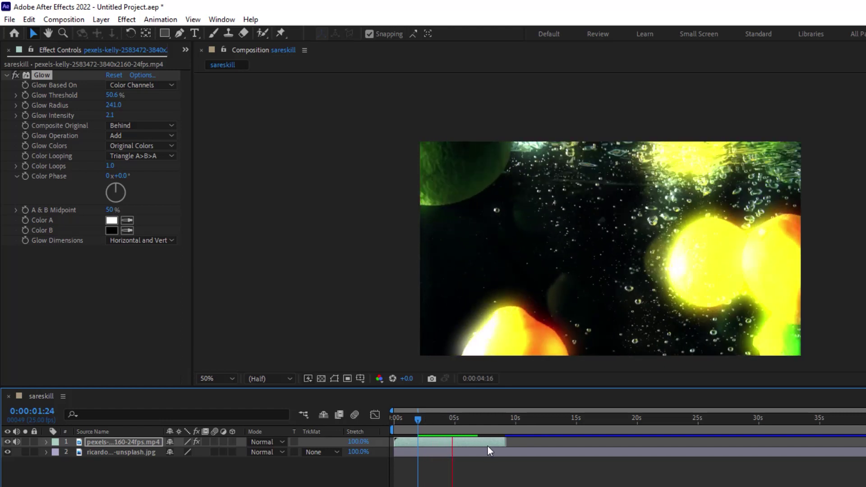
key(space)
drag(139, 145, 140, 154)
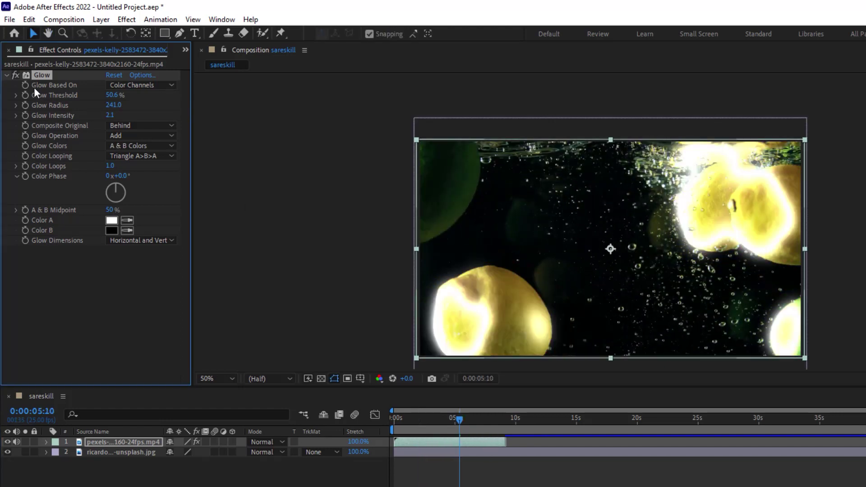
Try Alpha Channel for Glow Based On, then return it to Color Channels
click(135, 84)
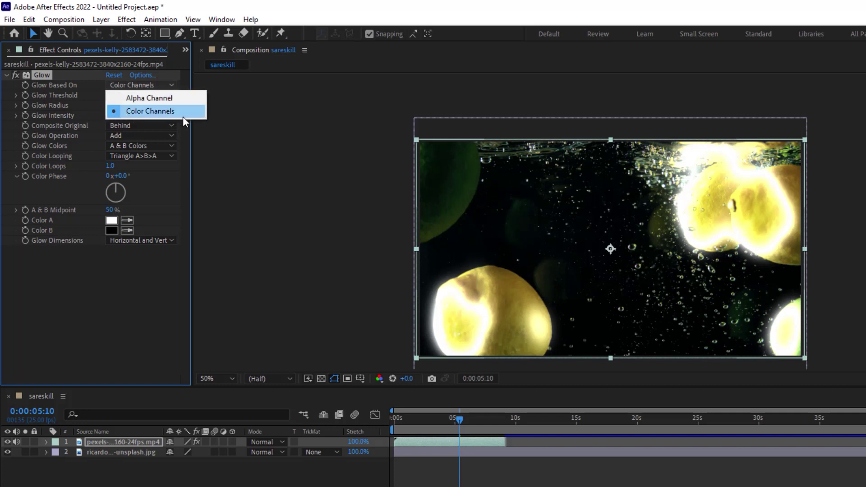
click(144, 97)
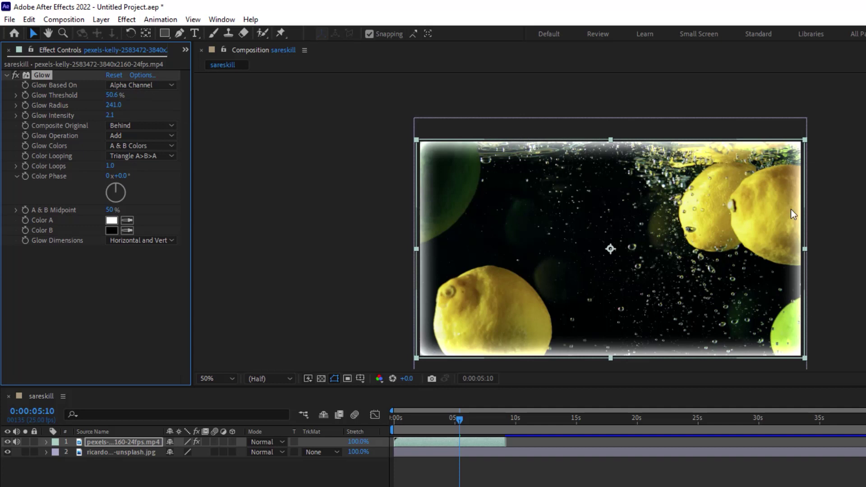
click(139, 85)
click(153, 111)
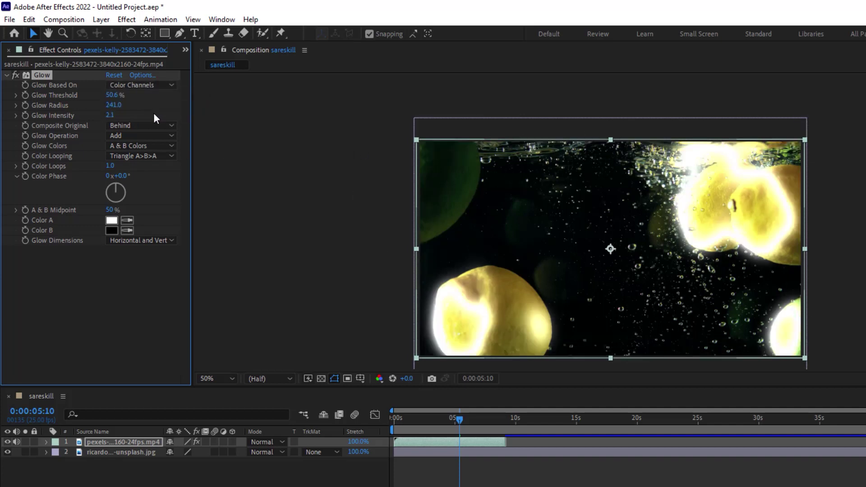
Try the Composite Original options before settling on Behind, and nudge the Glow Threshold
click(134, 127)
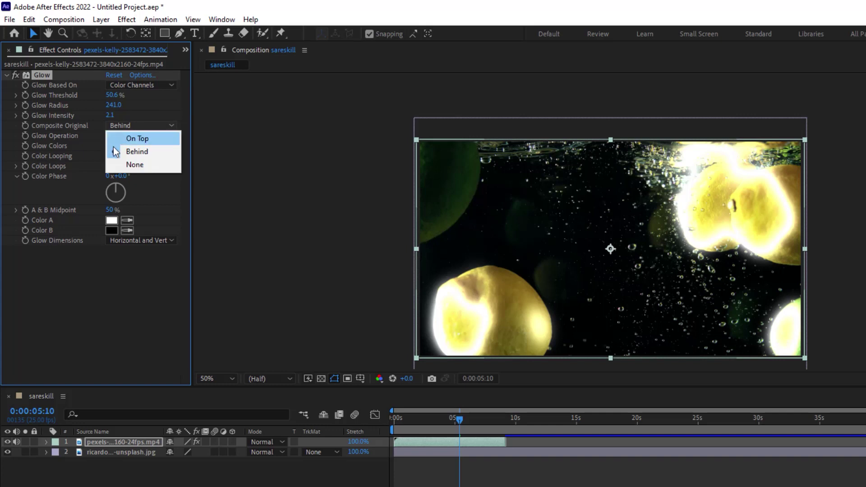
click(123, 140)
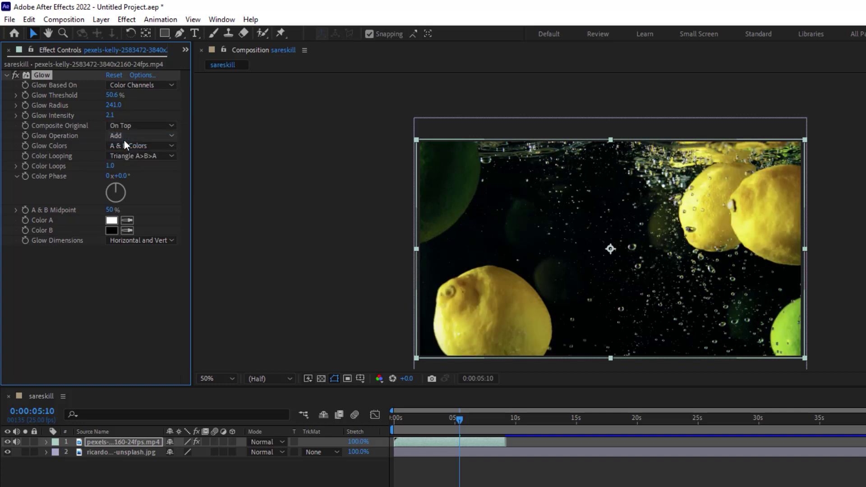
click(140, 127)
click(139, 165)
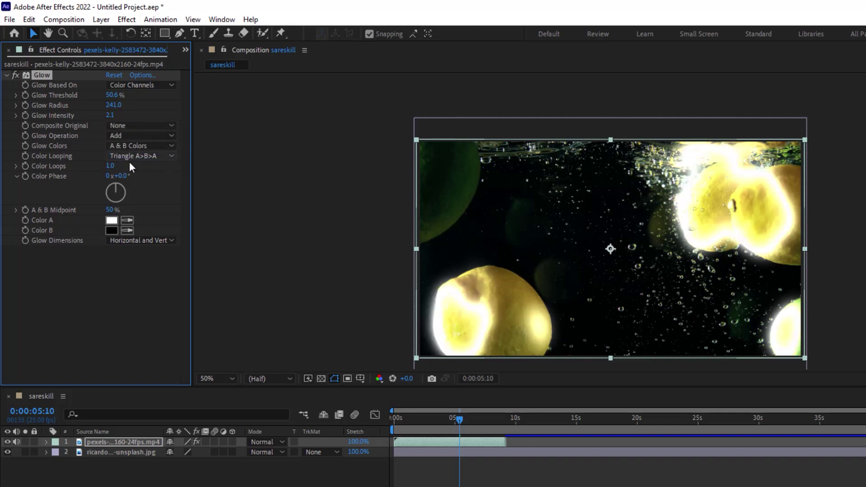
mouse_move(112, 95)
mouse_down()
mouse_move(129, 94)
mouse_move(108, 95)
mouse_up()
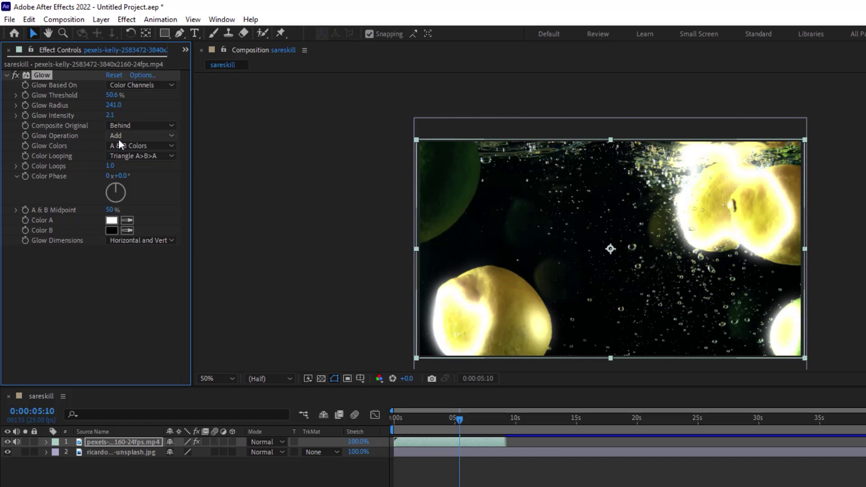
click(118, 137)
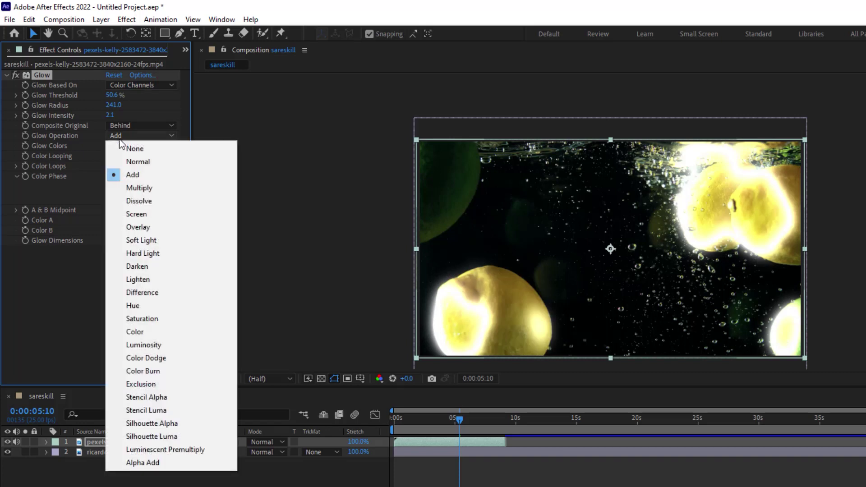
Try Multiply, Lighten, Luminosity and Exclusion glow operations, settling on Silhouette Luma
click(137, 188)
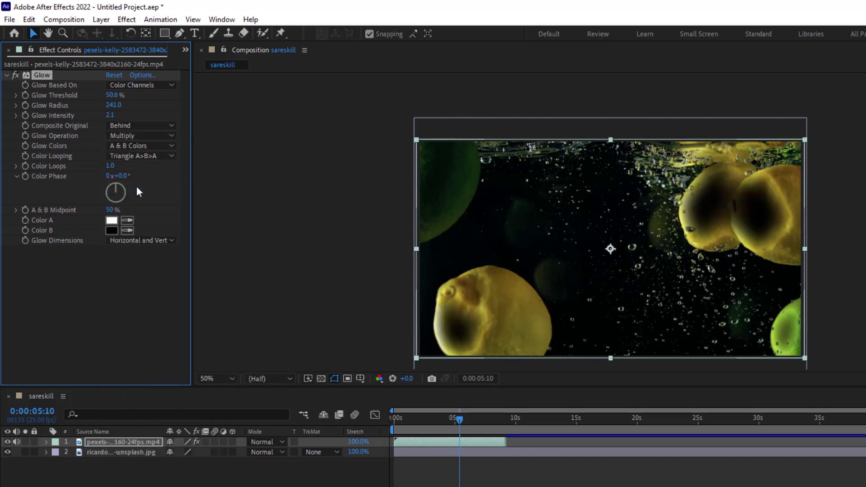
click(140, 135)
click(166, 280)
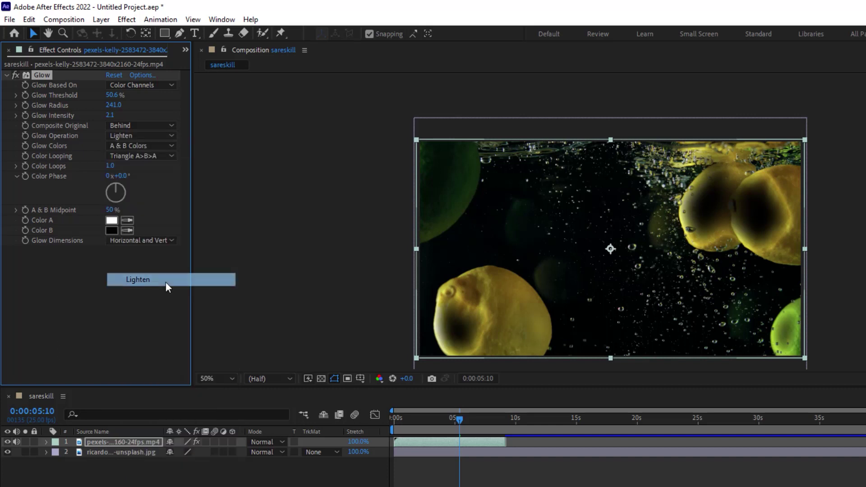
click(124, 134)
click(158, 346)
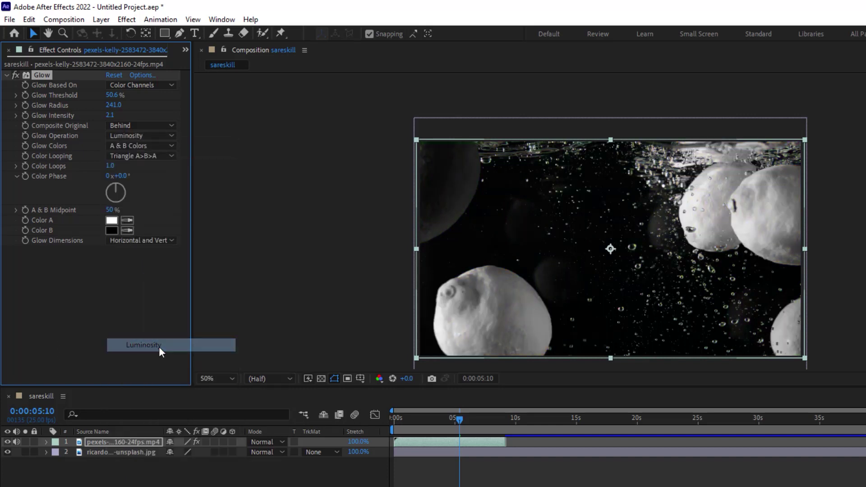
click(147, 137)
click(147, 384)
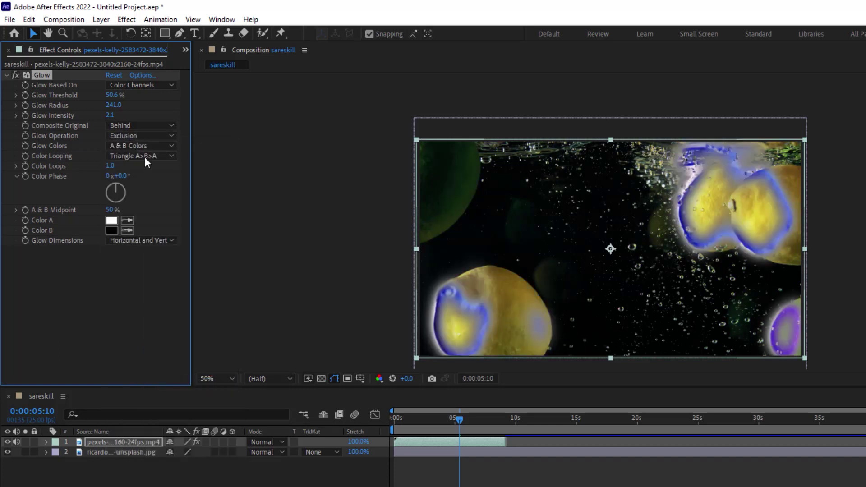
click(139, 136)
click(149, 436)
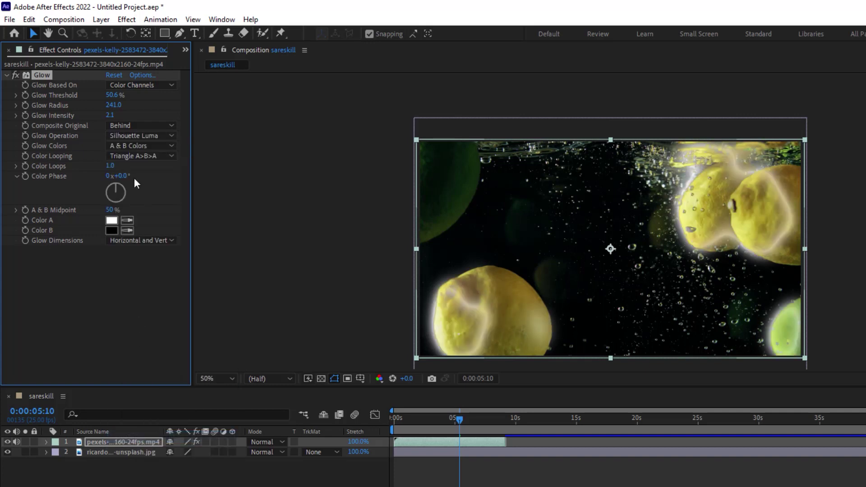
Try Sawtooth and Triangle colour looping, return to Triangle A>B>A, and raise Color Loops
click(137, 158)
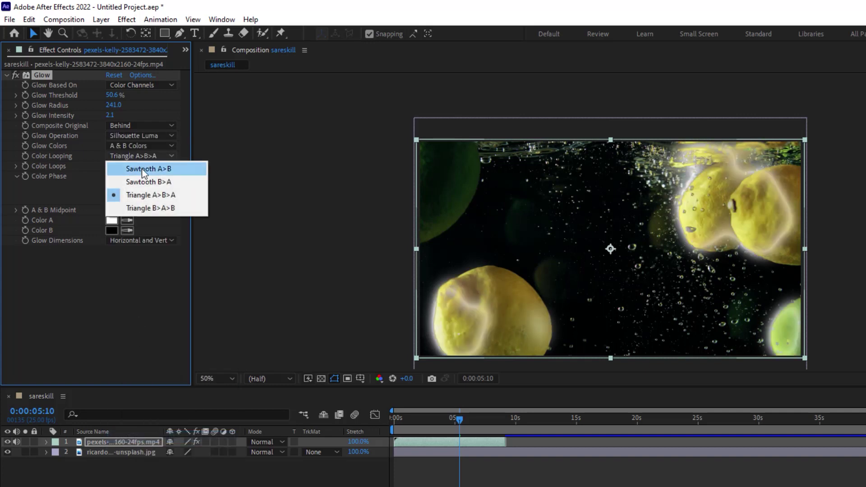
click(144, 168)
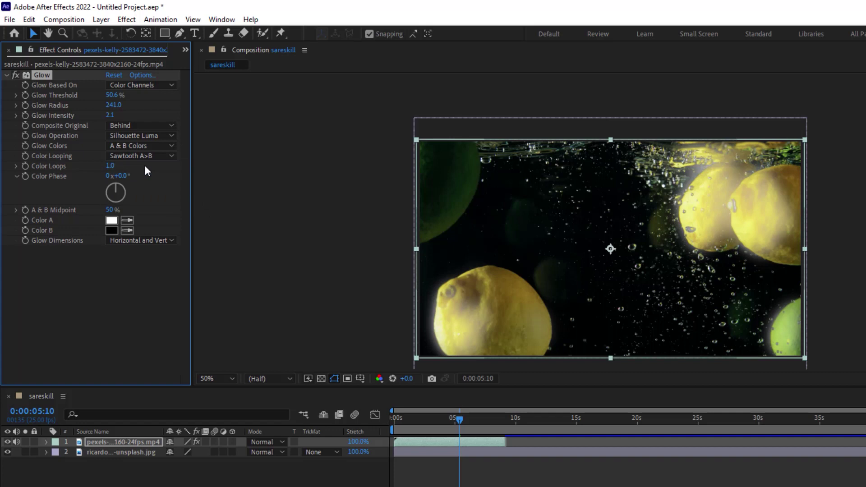
click(137, 156)
click(142, 180)
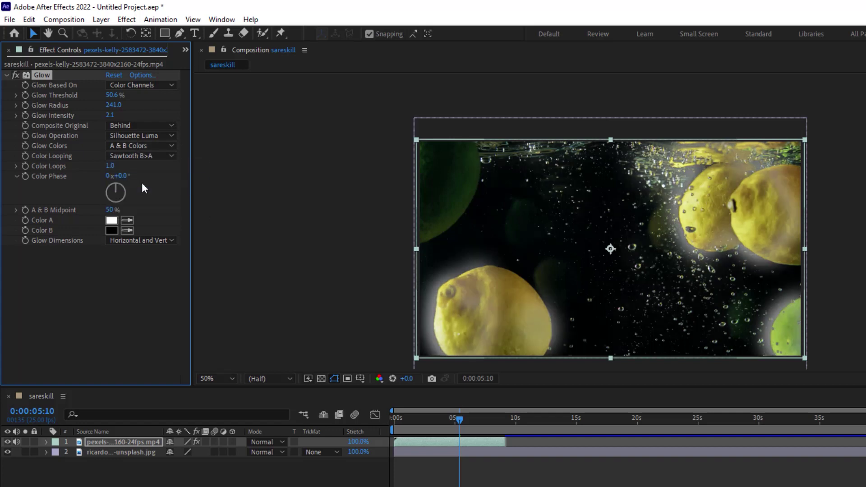
click(141, 155)
click(148, 209)
click(142, 155)
click(140, 198)
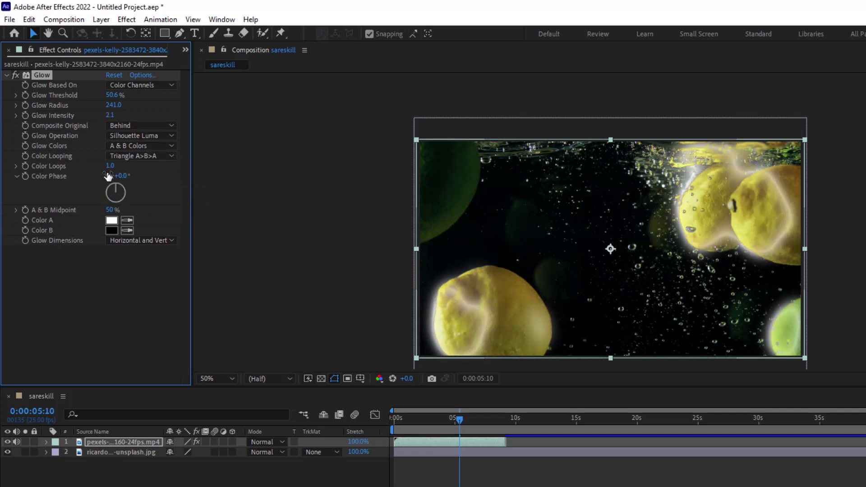
mouse_move(109, 165)
mouse_down()
mouse_move(235, 166)
mouse_move(202, 167)
mouse_up()
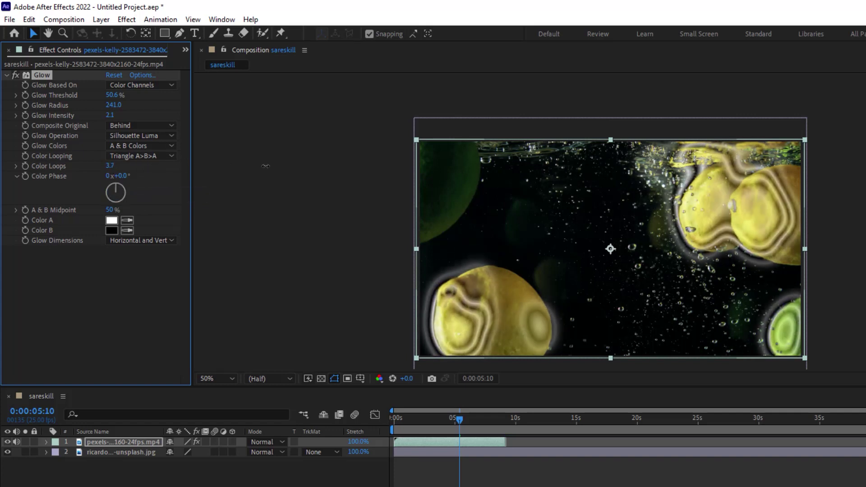
Keep Composite Original on Behind, set Color Loops to 3.1, and begin picking red for Color A
click(137, 157)
click(130, 145)
click(128, 136)
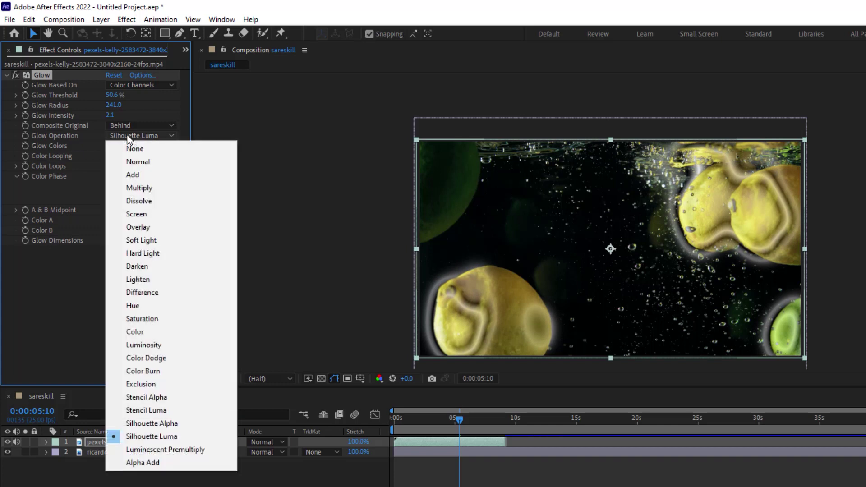
click(129, 125)
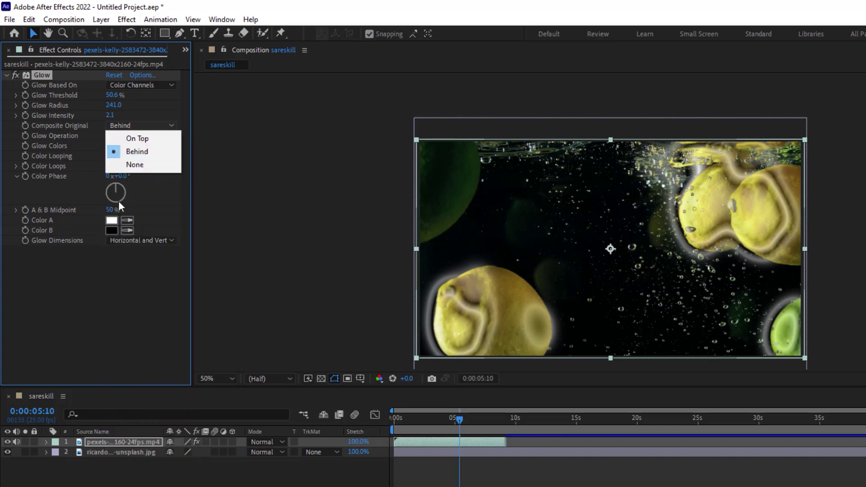
click(118, 179)
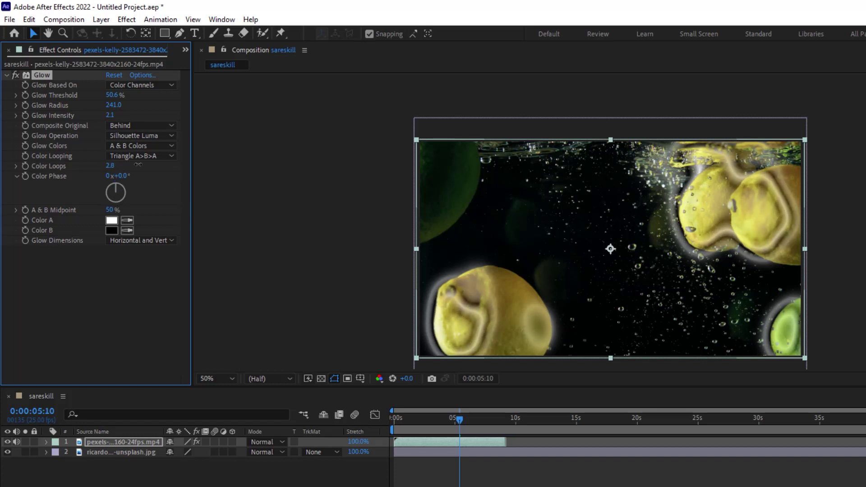
mouse_move(117, 163)
mouse_down()
mouse_move(208, 166)
mouse_move(114, 198)
mouse_move(99, 189)
mouse_up()
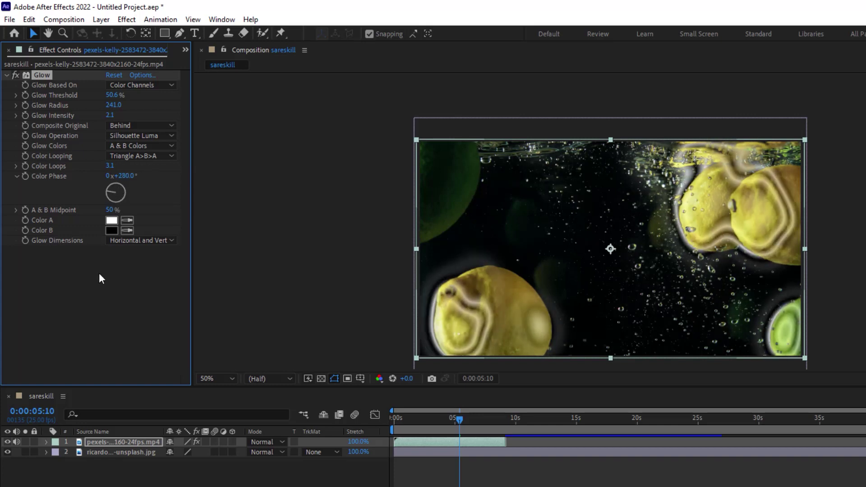
click(111, 221)
drag(309, 131, 320, 127)
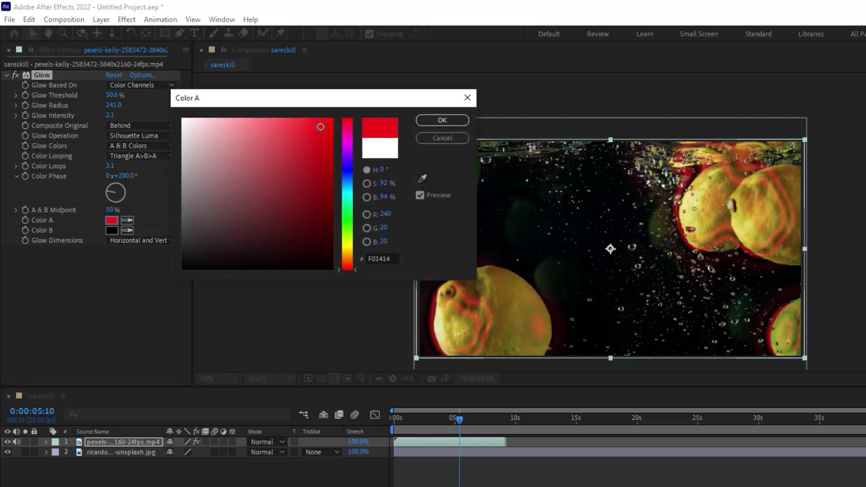
Confirm red Color A, set A & B Midpoint to 52%, and Glow Dimensions to Vertical after trying Horizontal
click(424, 120)
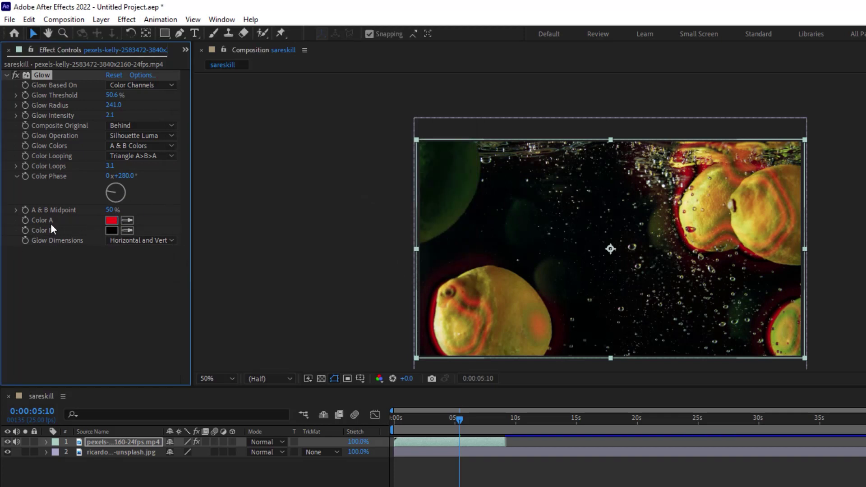
click(28, 245)
click(134, 240)
click(131, 270)
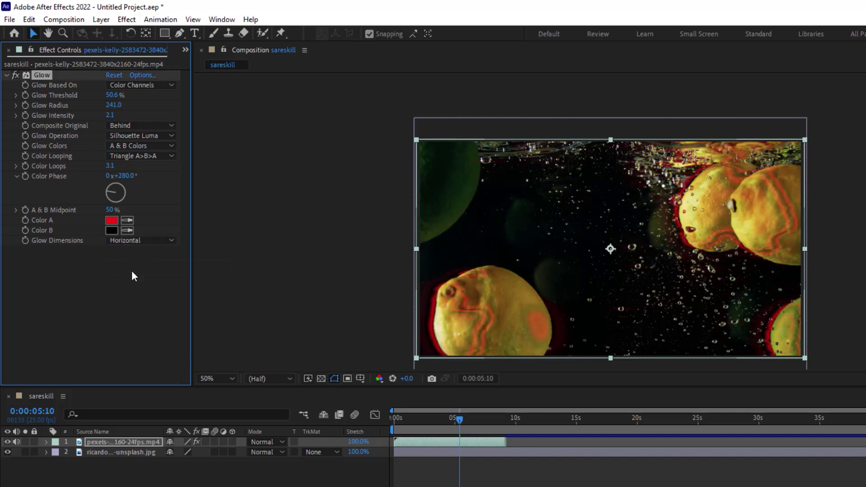
mouse_move(112, 211)
mouse_down()
mouse_move(145, 209)
mouse_move(127, 210)
mouse_up()
click(133, 240)
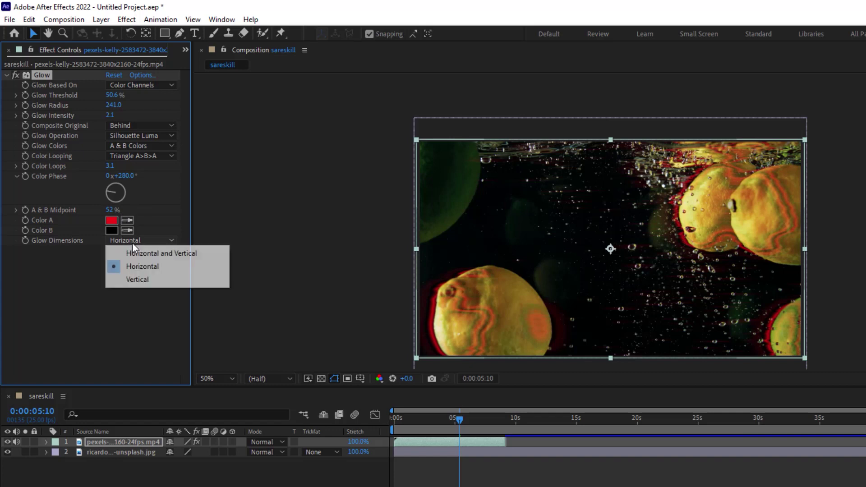
click(132, 282)
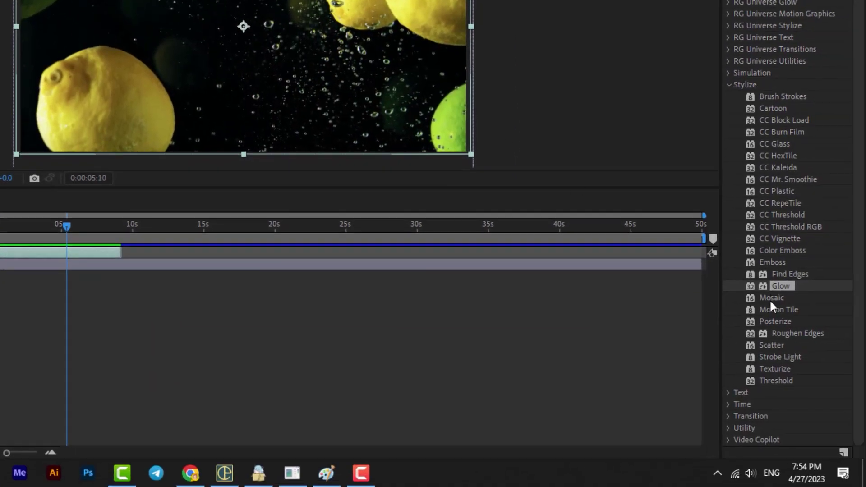
Apply Mosaic, try 101 then 49 Horizontal Blocks with 14 Vertical Blocks, then delete the effect
double_click(770, 298)
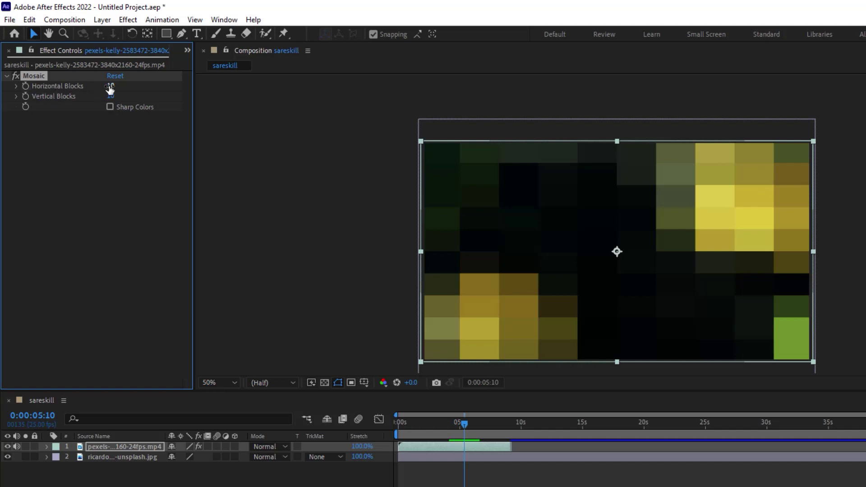
drag(109, 87, 166, 87)
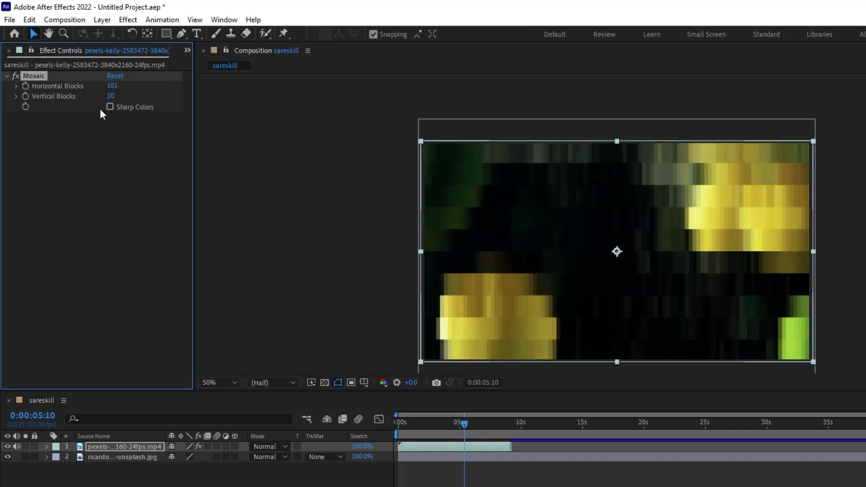
mouse_move(111, 96)
mouse_down()
mouse_move(154, 92)
mouse_move(111, 95)
mouse_up()
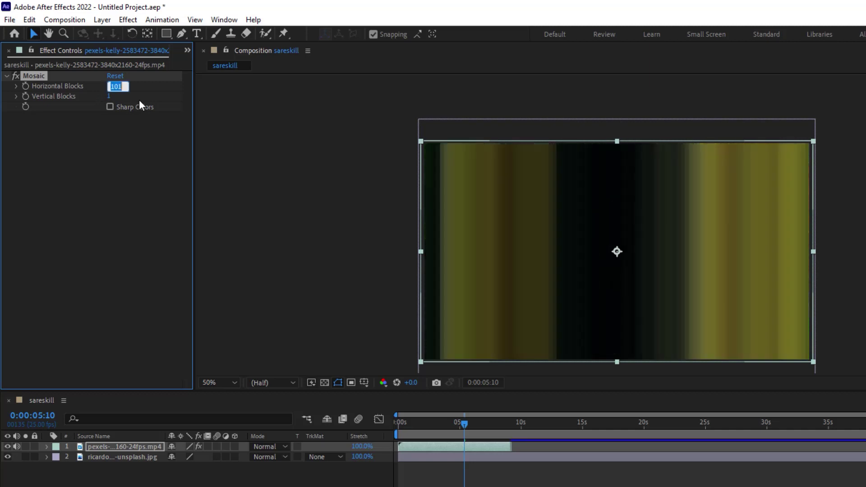
click(125, 104)
drag(112, 86, 117, 93)
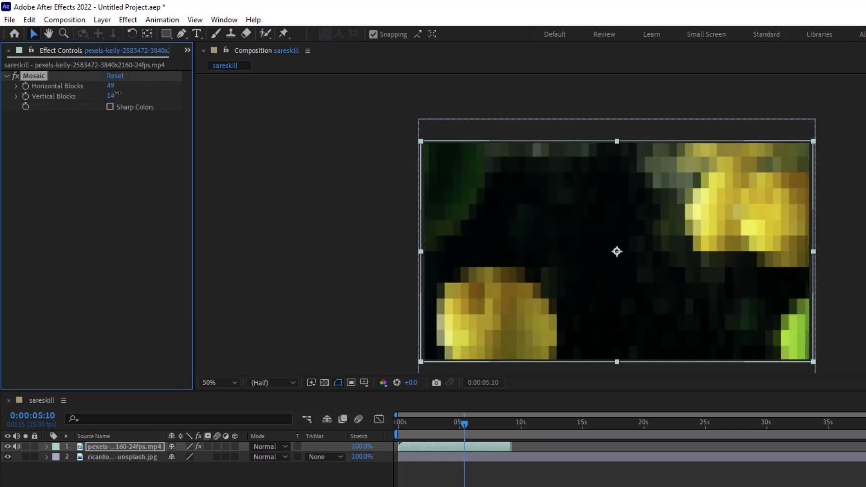
click(29, 76)
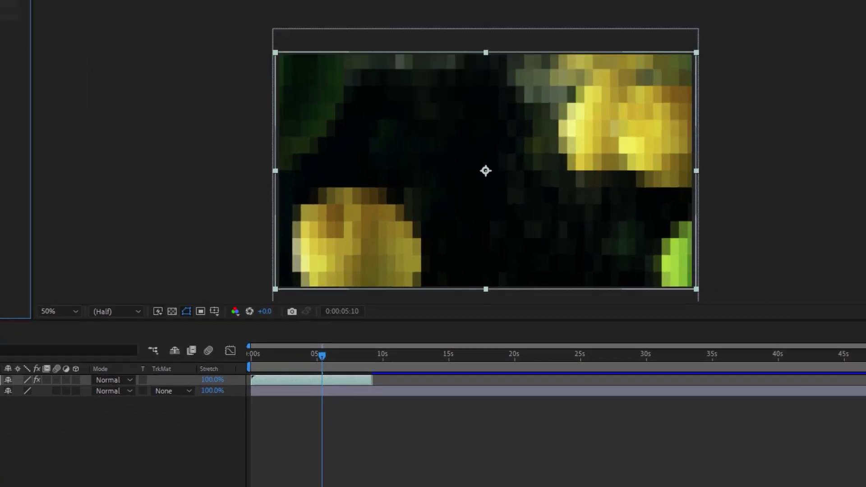
key(Delete)
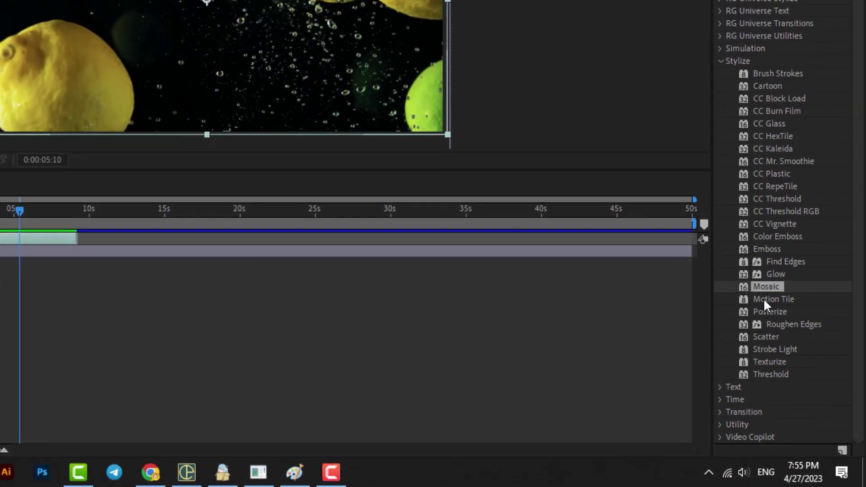
Apply Motion Tile, drag Tile Center to about 2672.9, 666.3, and lower Tile Width to 15
double_click(763, 298)
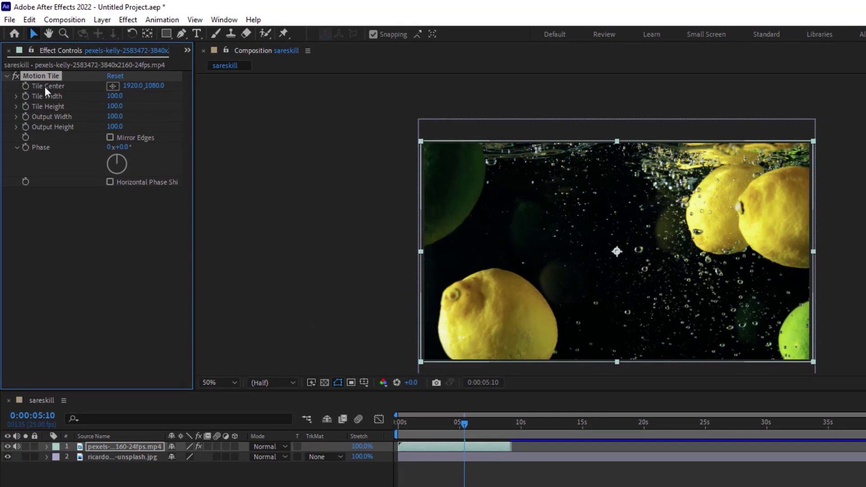
drag(145, 86, 192, 88)
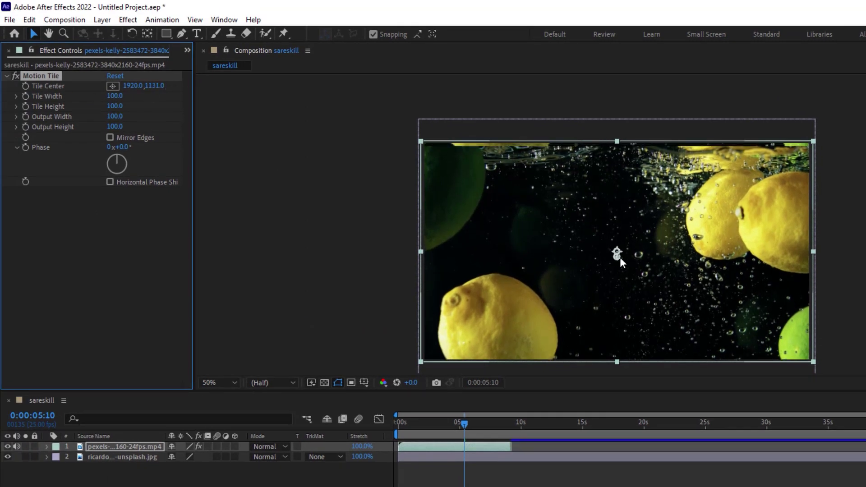
mouse_move(620, 258)
mouse_down()
mouse_move(515, 224)
mouse_move(525, 217)
mouse_up()
mouse_move(536, 253)
mouse_down()
mouse_move(545, 270)
mouse_move(542, 248)
mouse_move(555, 304)
mouse_up()
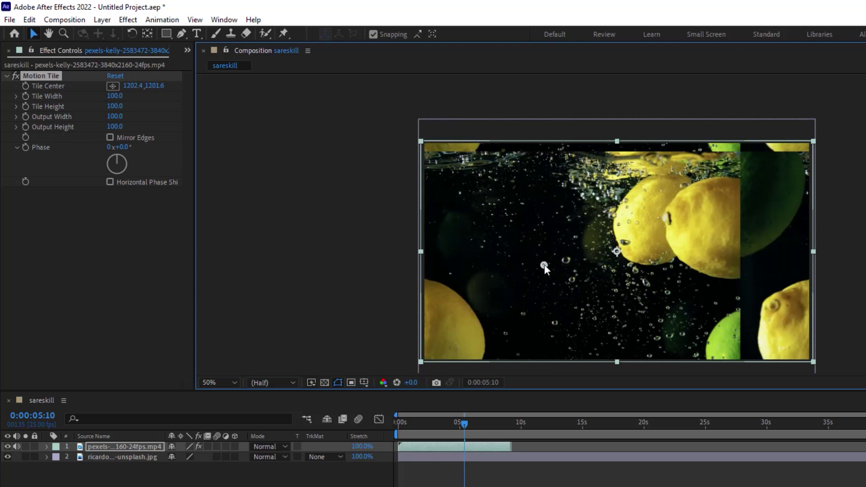
mouse_move(543, 264)
mouse_down()
mouse_move(305, 310)
mouse_move(263, 271)
mouse_move(153, 307)
mouse_move(383, 343)
mouse_move(728, 207)
mouse_move(694, 210)
mouse_up()
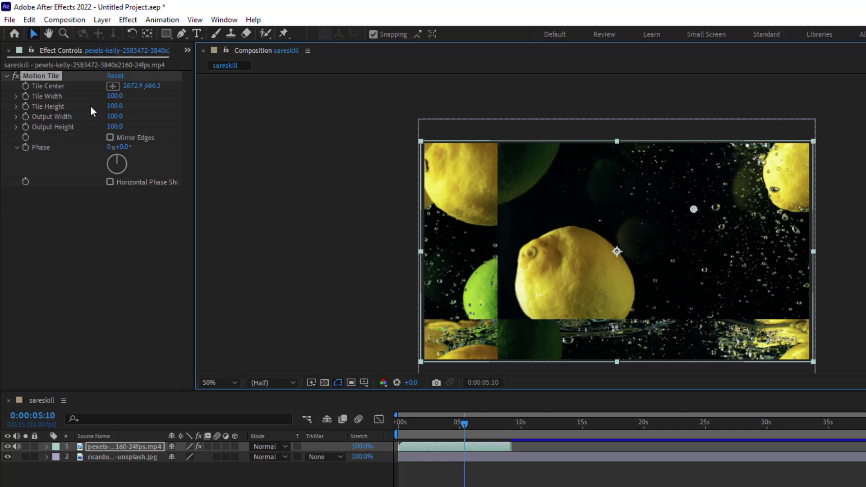
click(138, 96)
mouse_move(158, 96)
mouse_down()
mouse_move(108, 96)
mouse_move(127, 85)
mouse_up()
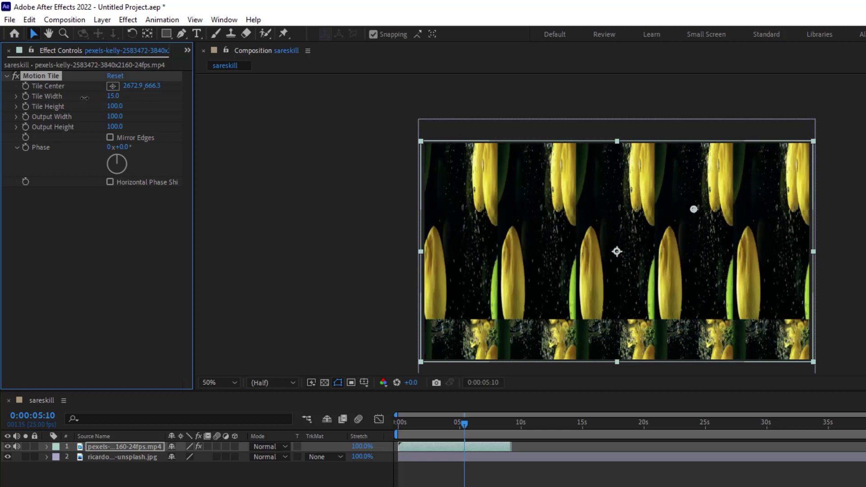
Reset Motion Tile, move Tile Center, then set Tile Height 41, Tile Width 63 and Output Height 50
click(116, 75)
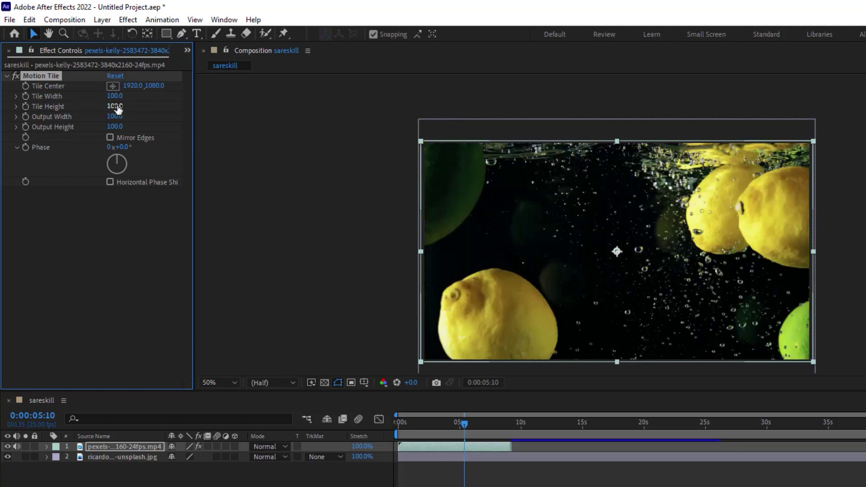
drag(617, 251, 676, 217)
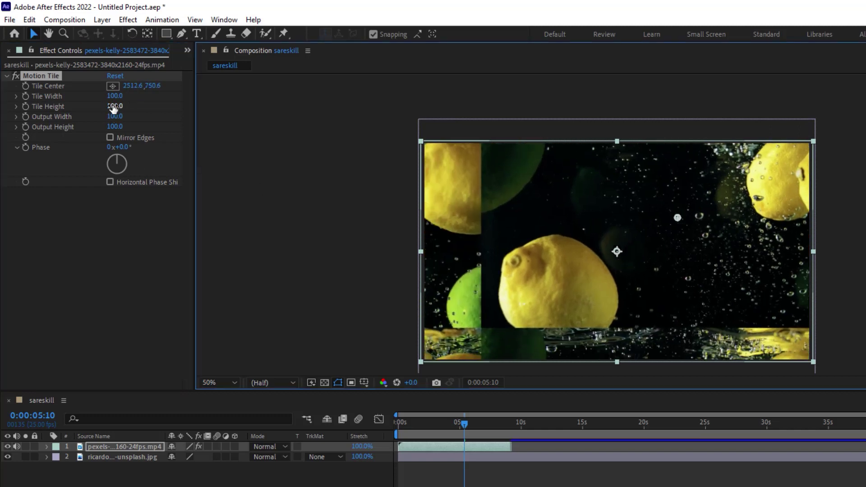
mouse_move(114, 106)
mouse_down()
mouse_move(96, 107)
mouse_move(108, 107)
mouse_up()
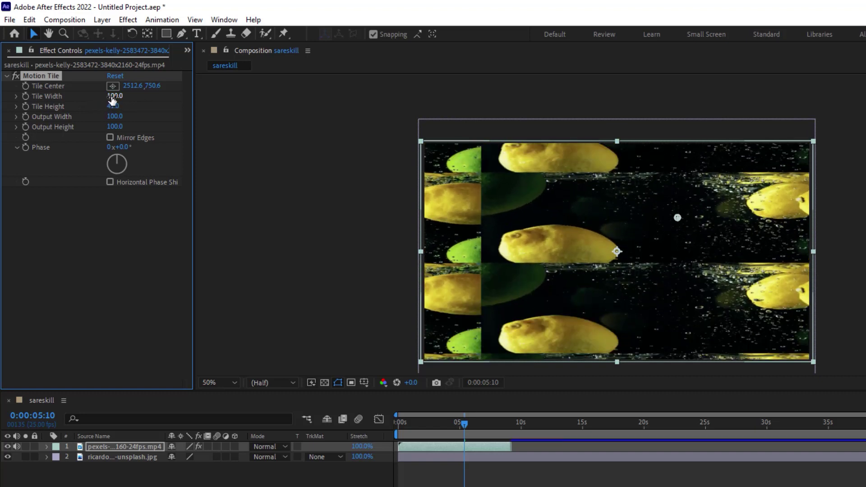
drag(113, 96, 90, 94)
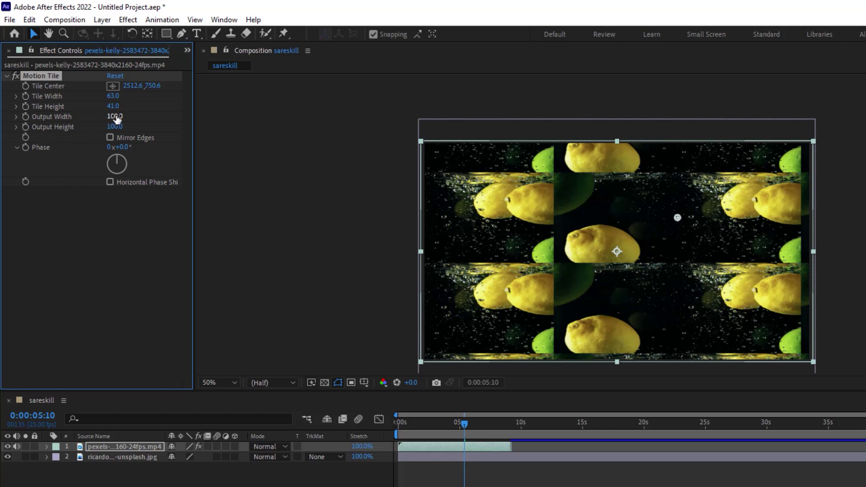
drag(115, 116, 116, 116)
drag(113, 126, 109, 122)
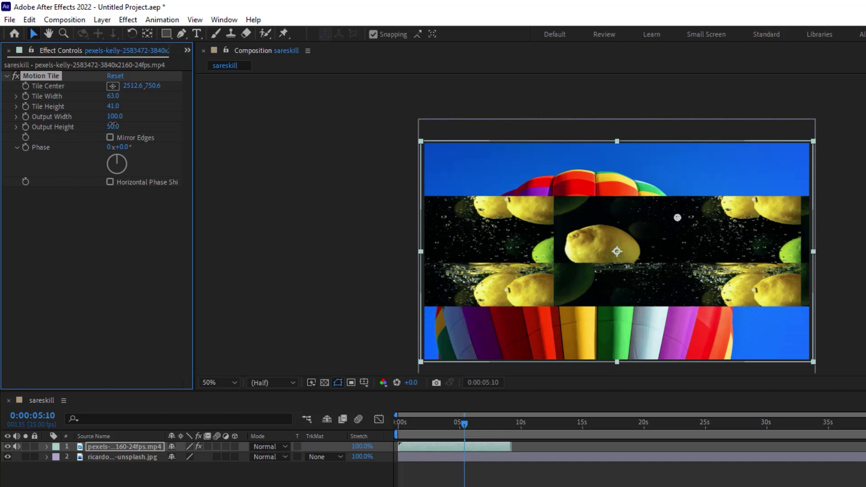
Toggle Mirror Edges, set Output Height to 100, Phase to 277° and Tile Width to 65
drag(112, 123, 111, 123)
click(110, 138)
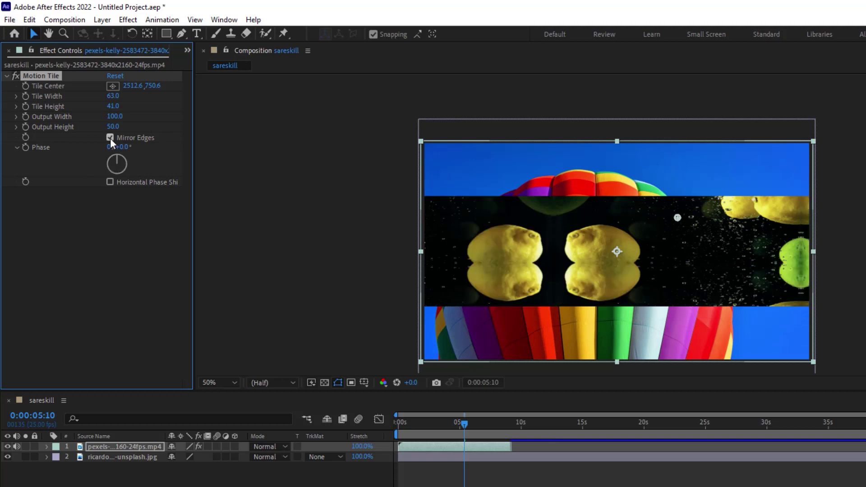
click(113, 127)
text(100)
key(Return)
key(Return)
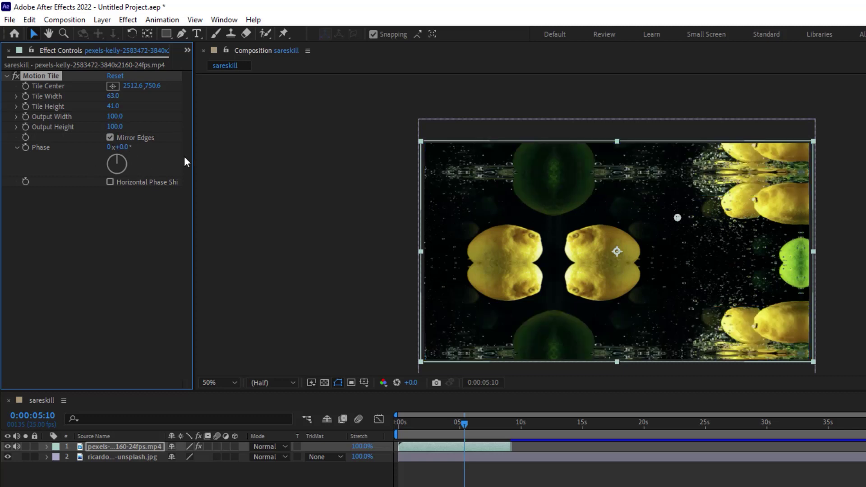
drag(118, 156, 75, 150)
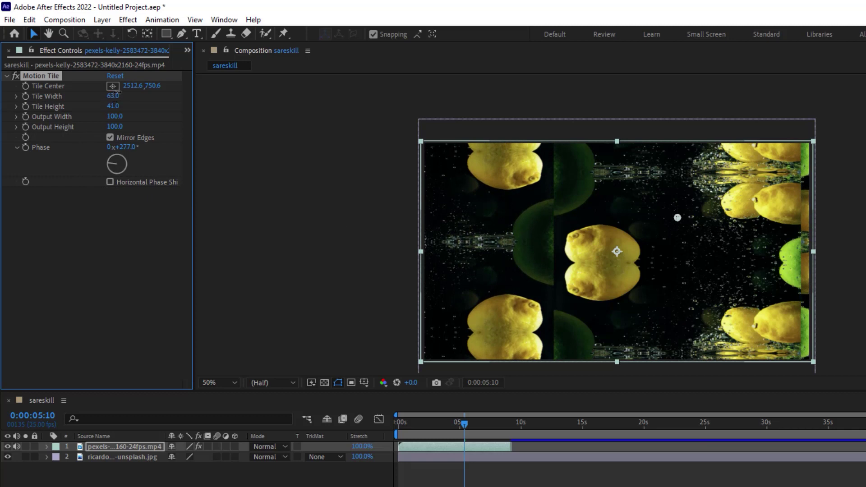
drag(111, 95, 118, 96)
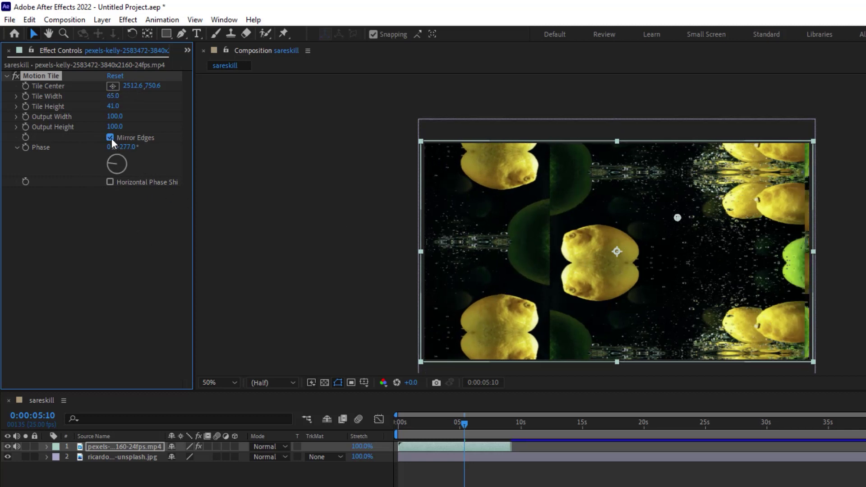
click(110, 138)
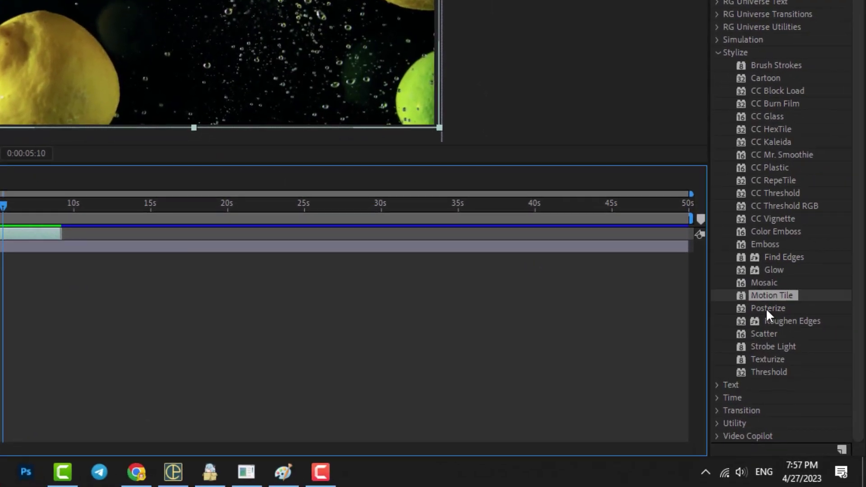
Apply Posterize to the lemon clip and set its Level to 6
double_click(766, 307)
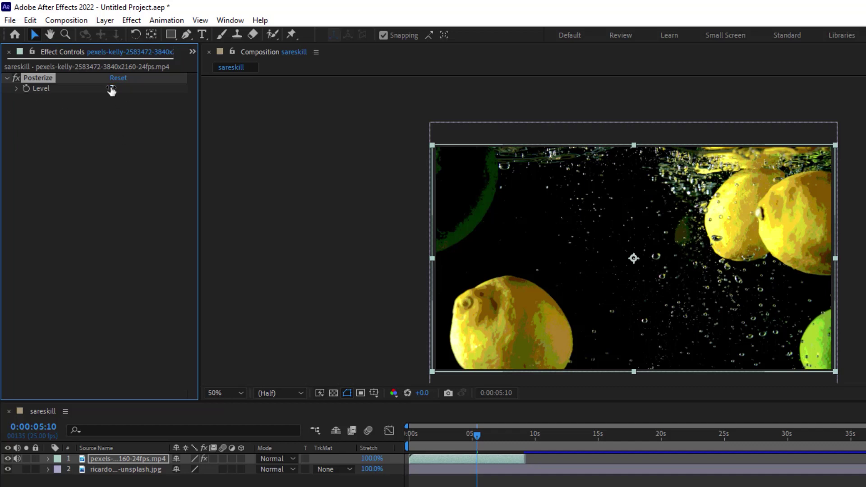
mouse_move(111, 89)
mouse_down()
mouse_move(304, 90)
mouse_move(90, 91)
mouse_up()
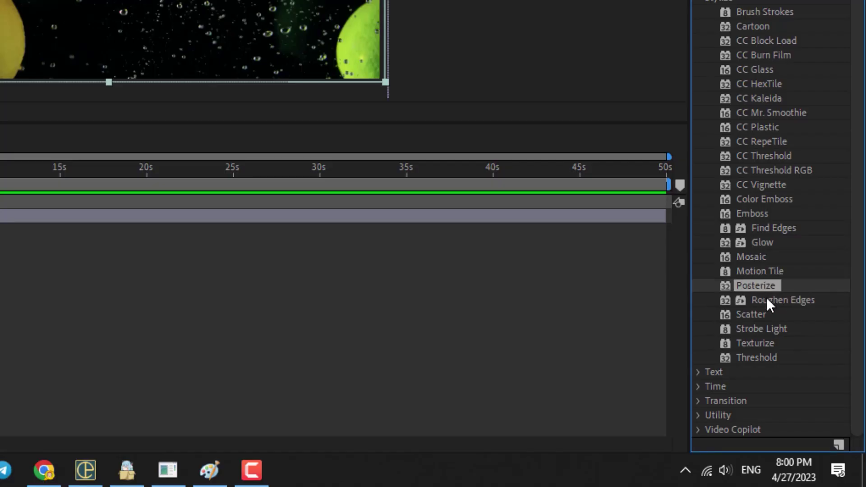
Apply Roughen Edges to the lemon clip, shrink it, and view the comp at 100%
double_click(769, 300)
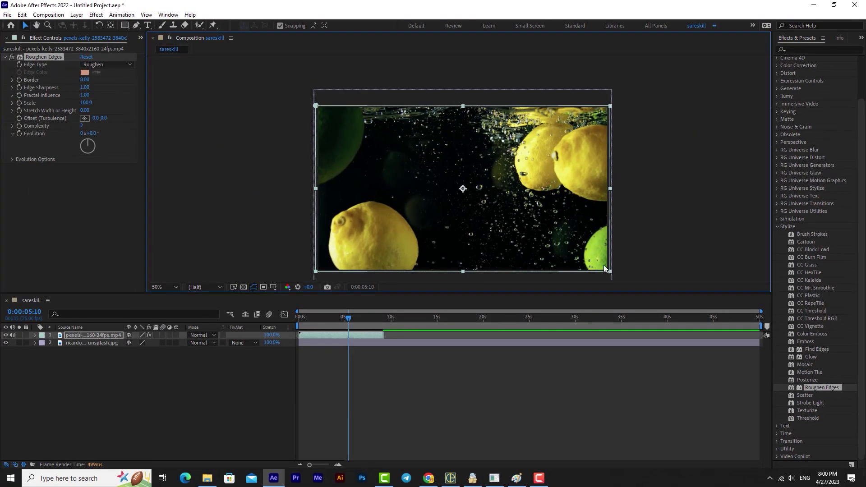
drag(609, 271, 582, 255)
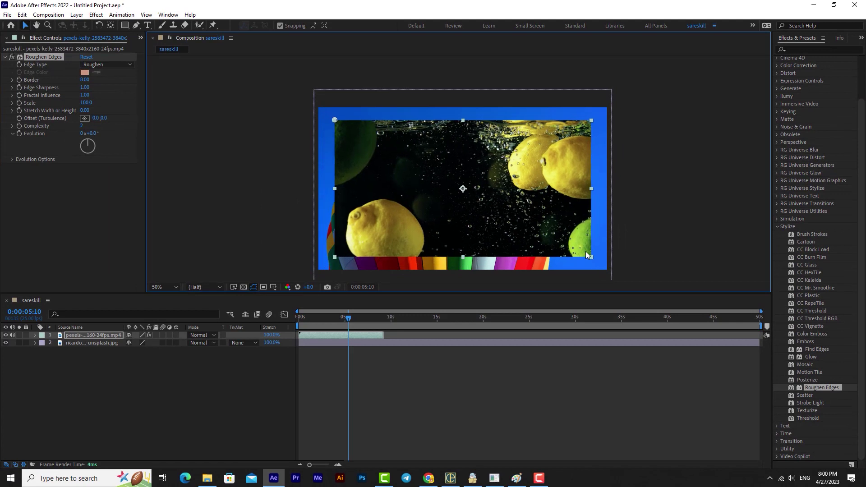
key(slash)
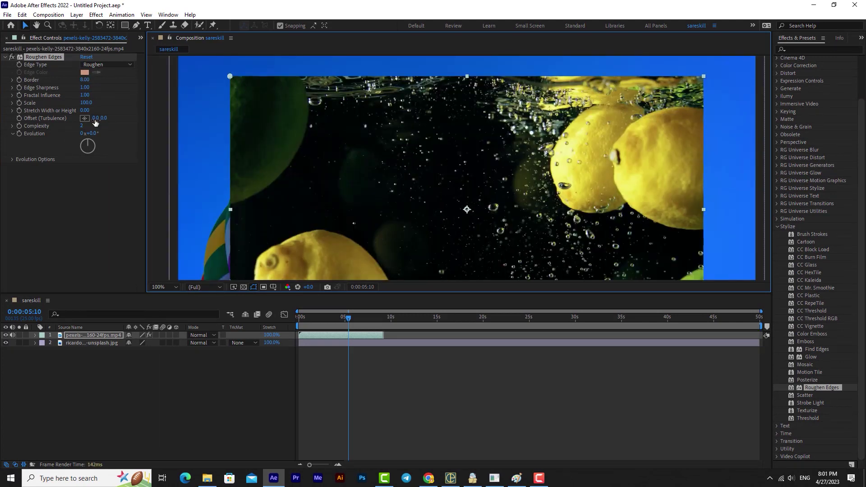
Shift the turbulence offset, set Border to 57.80, raise Edge Sharpness, Scale 174, Evolution 115°
drag(95, 117, 134, 111)
drag(236, 76, 297, 79)
drag(85, 79, 286, 81)
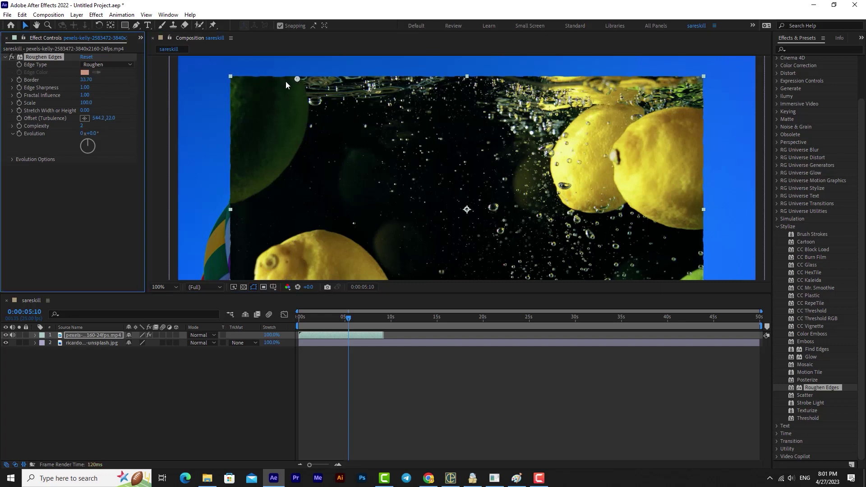
drag(228, 82, 242, 82)
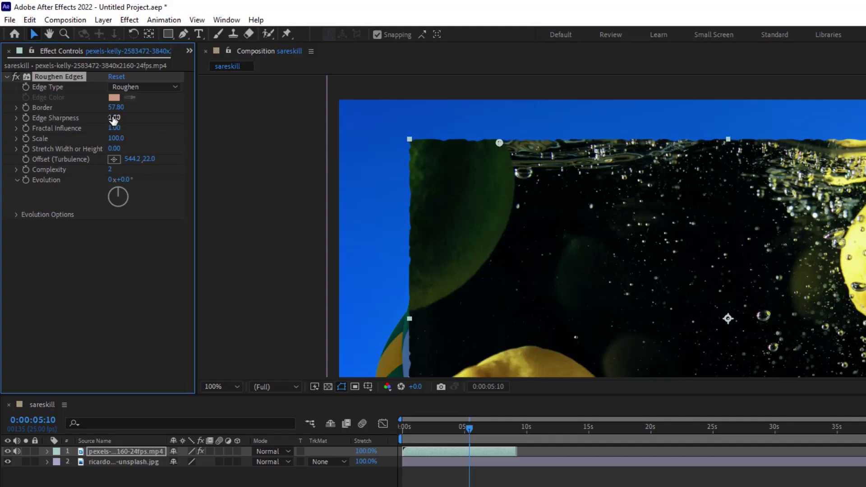
drag(84, 87, 122, 85)
mouse_move(114, 138)
mouse_down()
mouse_move(149, 138)
mouse_move(130, 149)
mouse_move(153, 165)
mouse_up()
drag(120, 197, 123, 199)
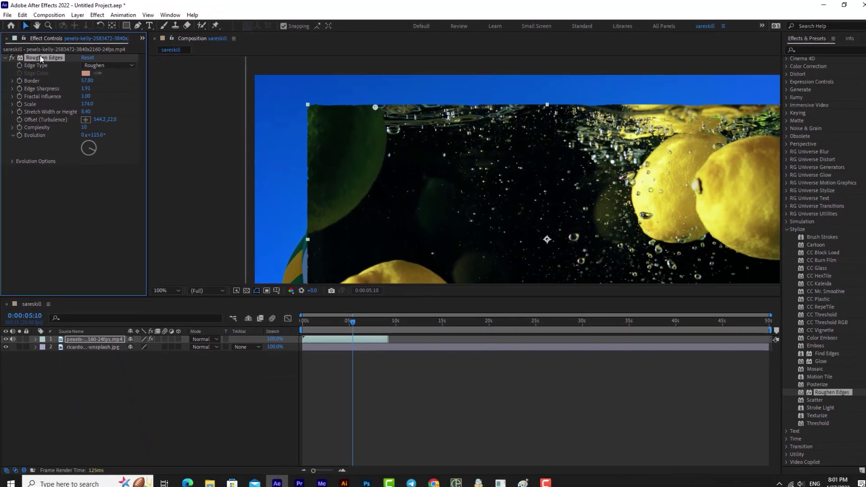
Delete Roughen Edges and scale the lemon clip back up to fill the frame
key(Delete)
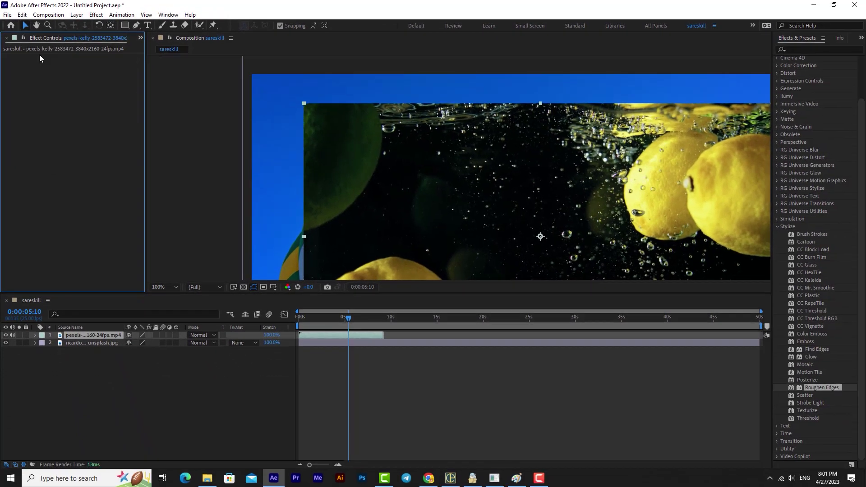
scroll(364, 153, down, 2)
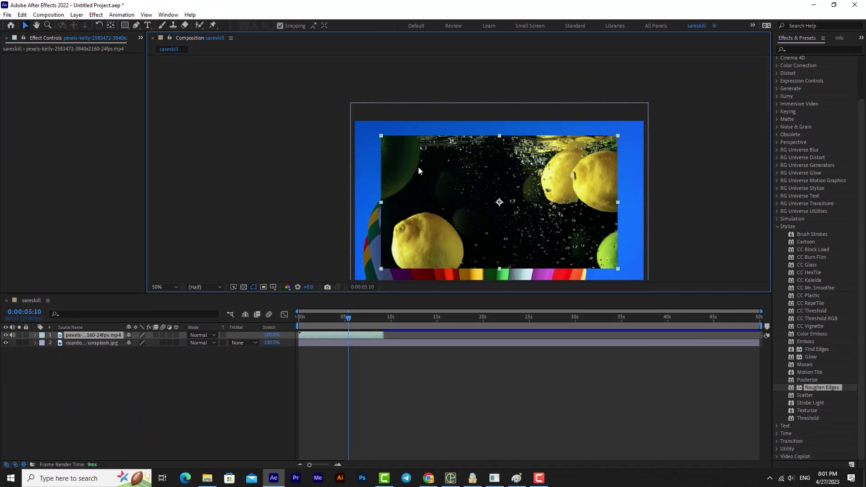
drag(557, 250, 581, 256)
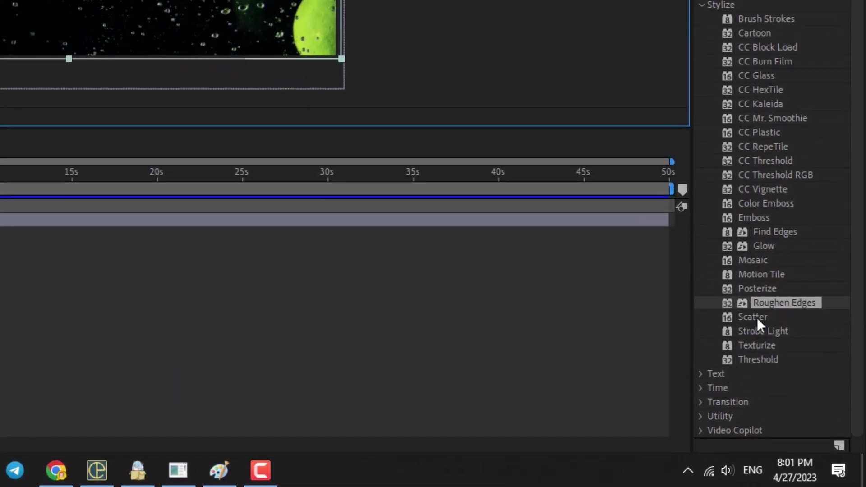
Apply Scatter to the lemon clip, raise Scatter Amount, and set Grain to Horizontal
double_click(752, 317)
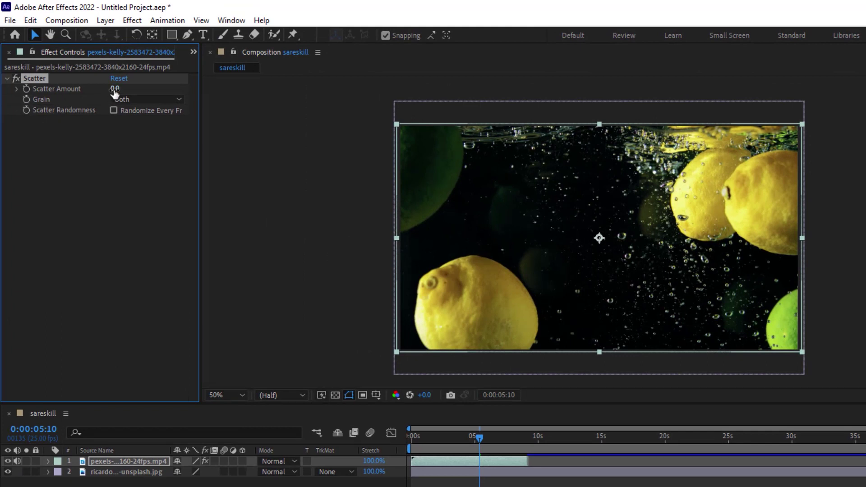
mouse_move(120, 94)
mouse_down()
mouse_move(315, 86)
mouse_move(543, 110)
mouse_up()
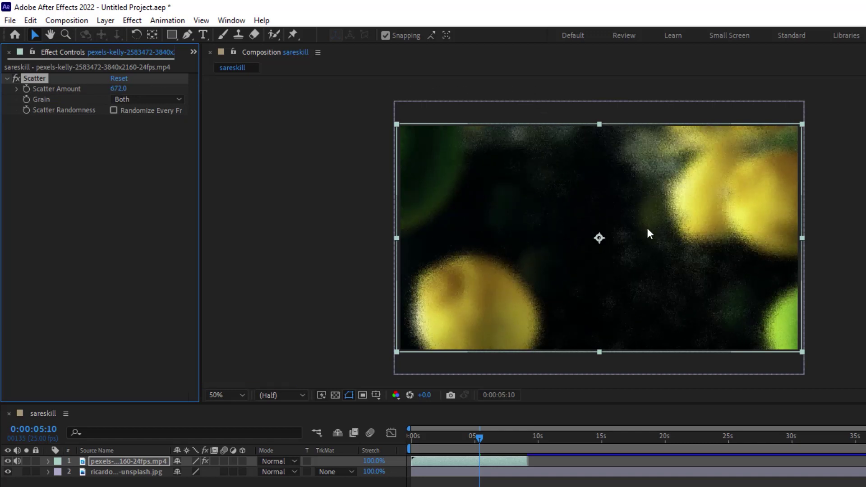
click(145, 102)
click(152, 127)
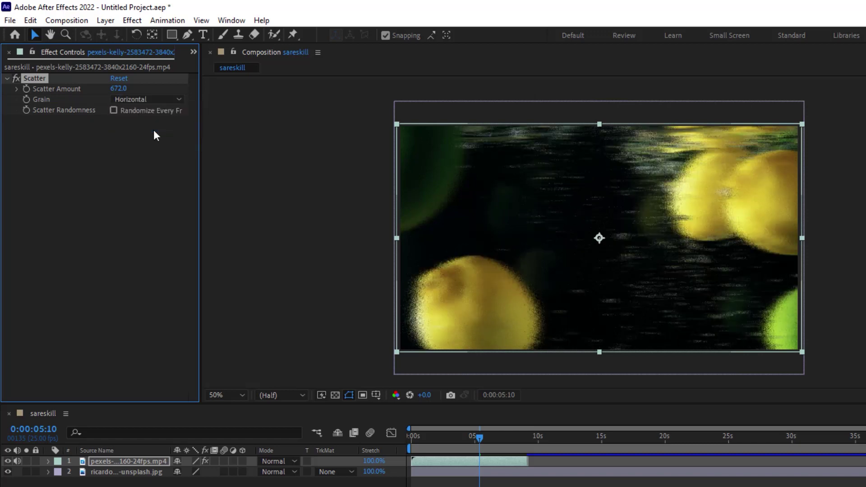
Switch Grain to Vertical and raise Scatter Amount to 1000
drag(123, 90, 158, 90)
click(146, 99)
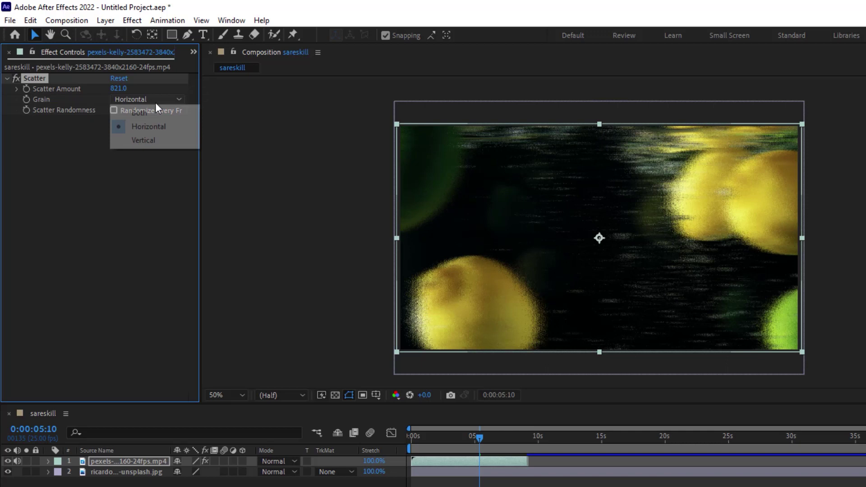
click(144, 141)
drag(119, 89, 268, 94)
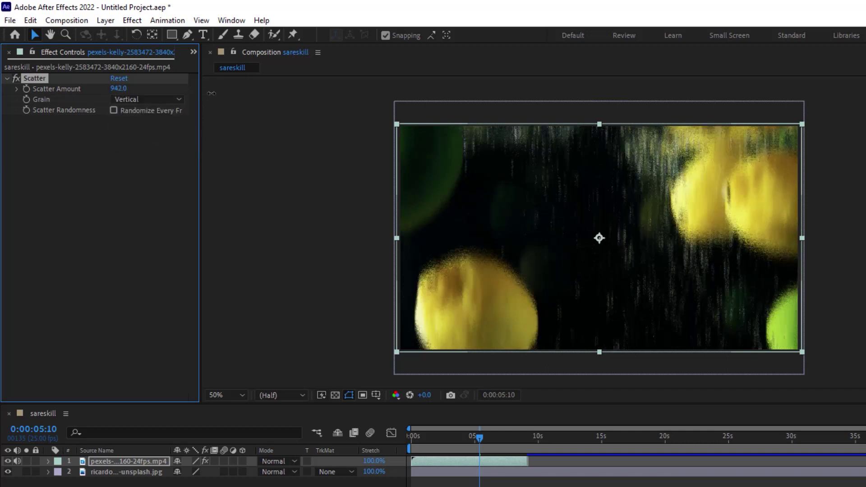
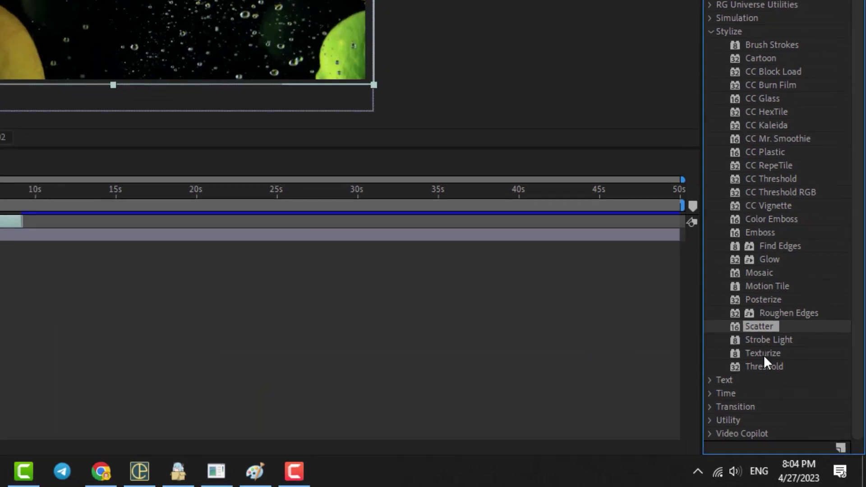
Apply Texturize to the lemon video with the balloon jpg (layer 2) as its Texture Layer
double_click(763, 353)
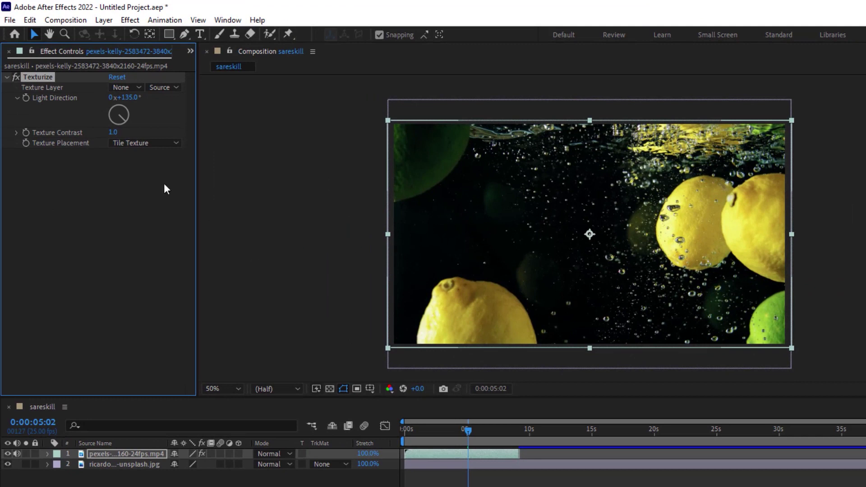
click(125, 89)
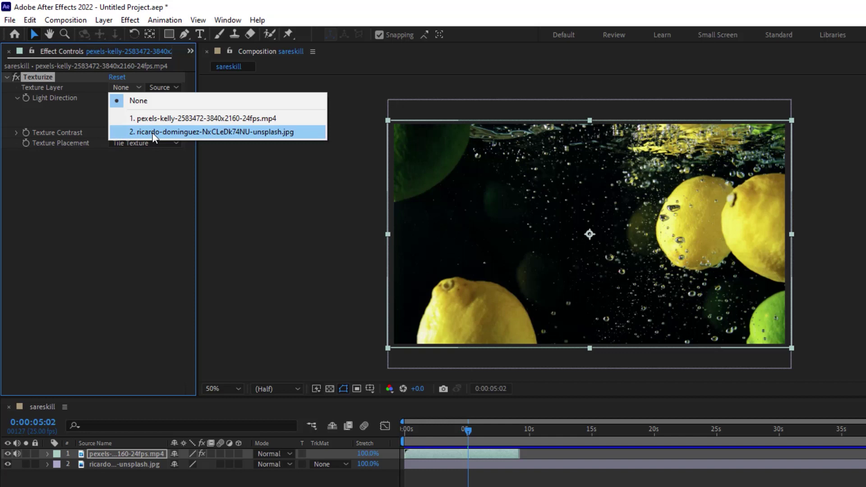
click(153, 132)
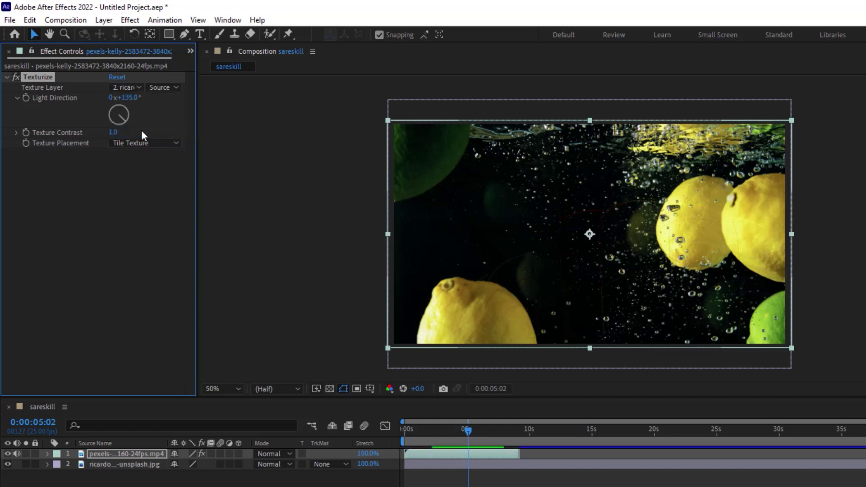
Raise texture contrast to 1.5, rotate the light direction, and set placement to Center
drag(114, 132, 489, 115)
mouse_move(126, 98)
mouse_down()
mouse_move(136, 96)
mouse_move(99, 113)
mouse_move(126, 119)
mouse_up()
click(133, 143)
click(164, 170)
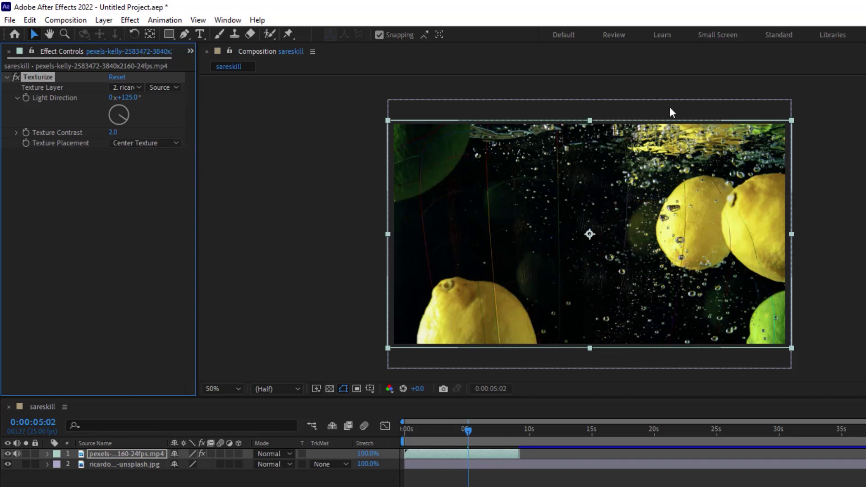
Try Stretch and then Tile texture placement, then delete Texturize from the lemon video
click(153, 144)
click(153, 183)
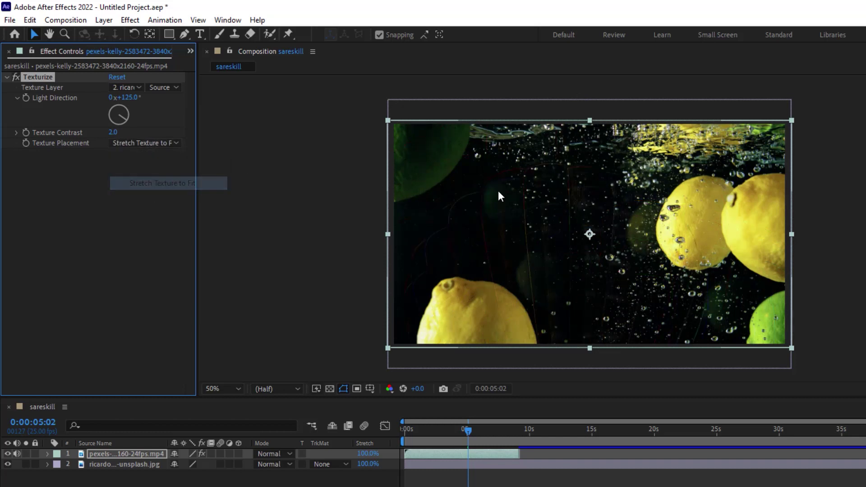
click(156, 142)
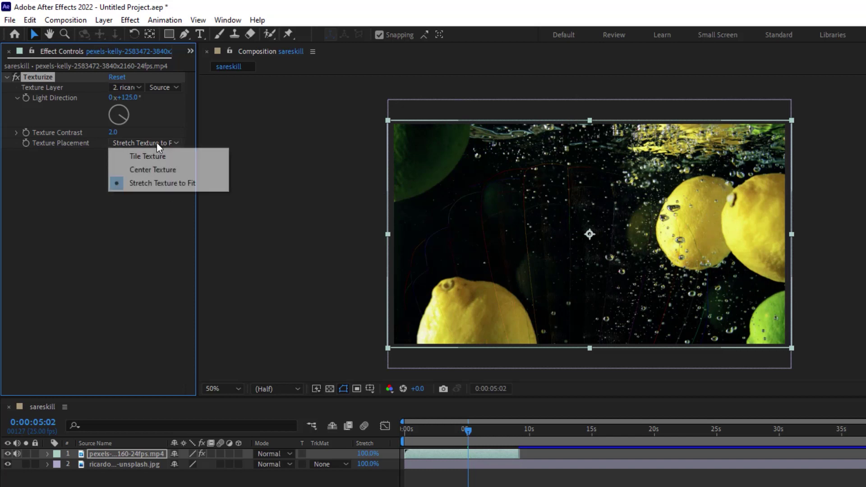
click(149, 157)
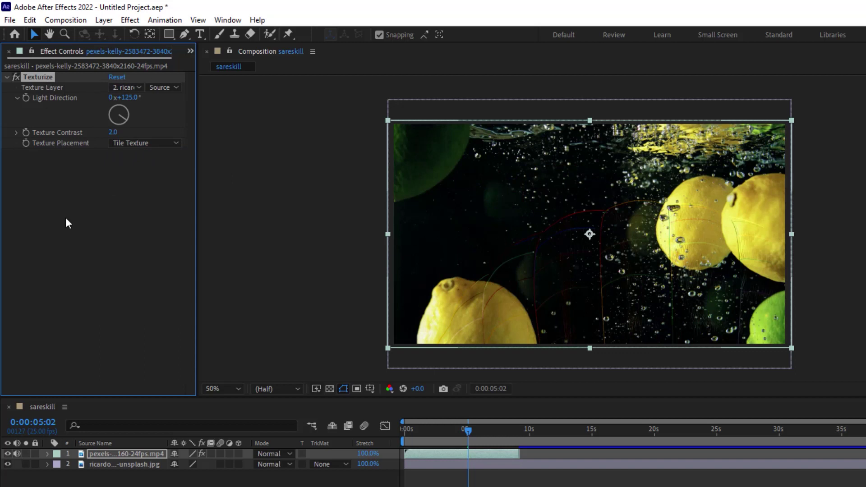
key(Delete)
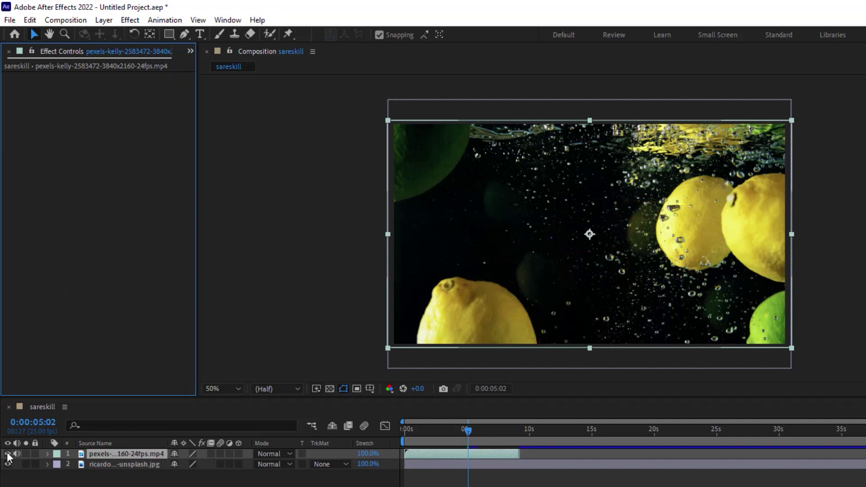
Hide the lemon video and apply Texturize to the balloon image using the lemon video as texture
click(7, 453)
click(104, 463)
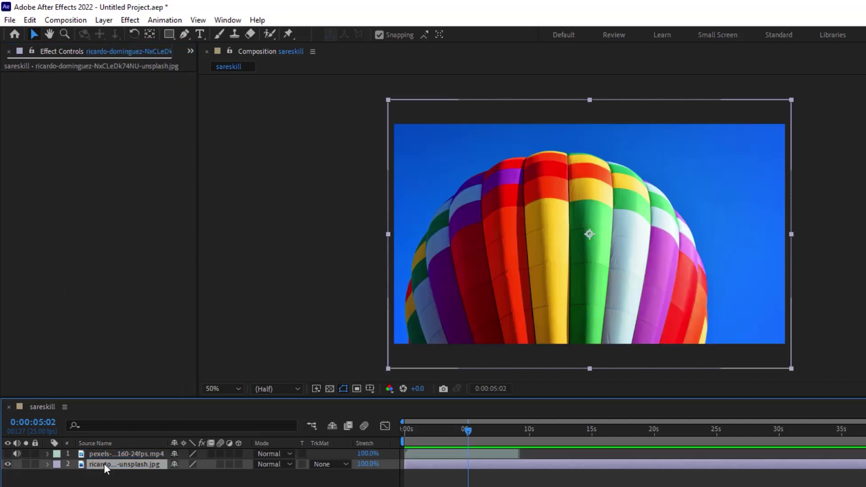
key(ctrl+alt+shift+e)
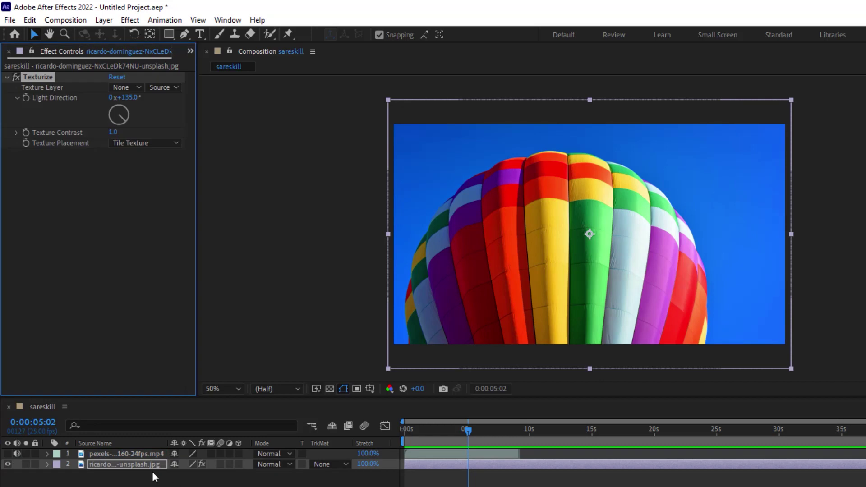
click(127, 88)
click(135, 118)
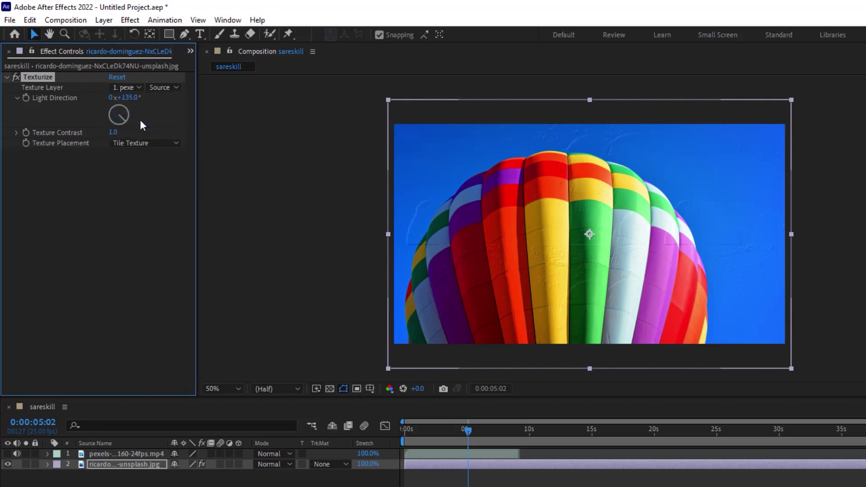
Set texture contrast to 2.0 and light near 240°, then remove Texturize and unhide the lemon video
drag(114, 132, 181, 132)
drag(128, 97, 197, 101)
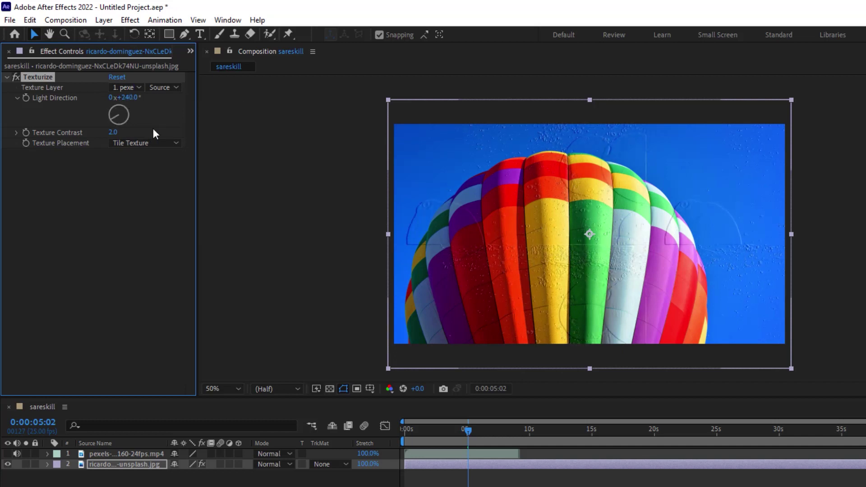
key(Delete)
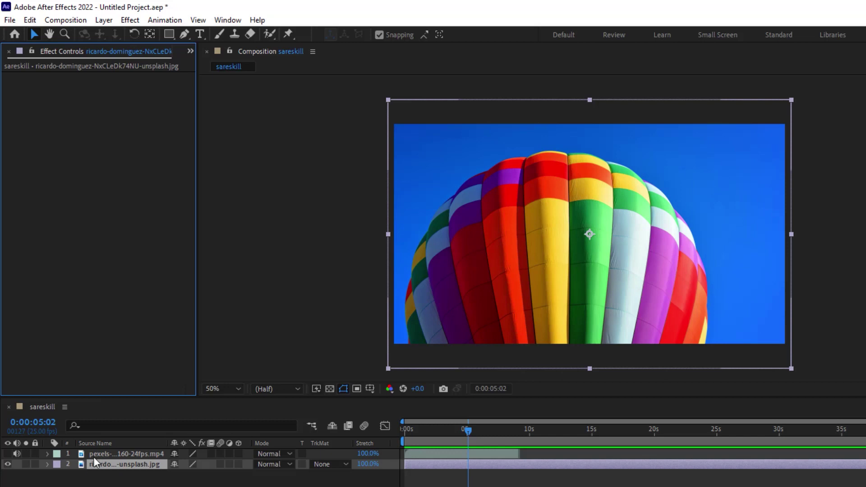
click(93, 454)
Apply Threshold to the lemon video layer and scrub its Level from 128 toward 217
click(7, 453)
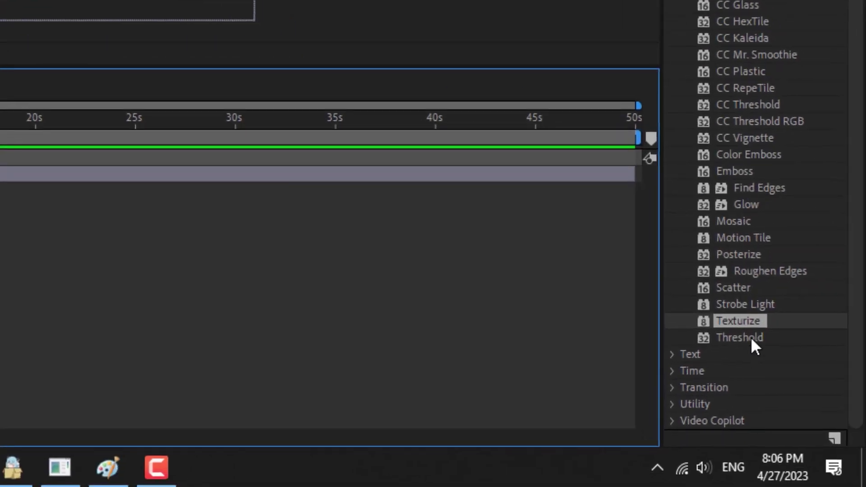
click(750, 337)
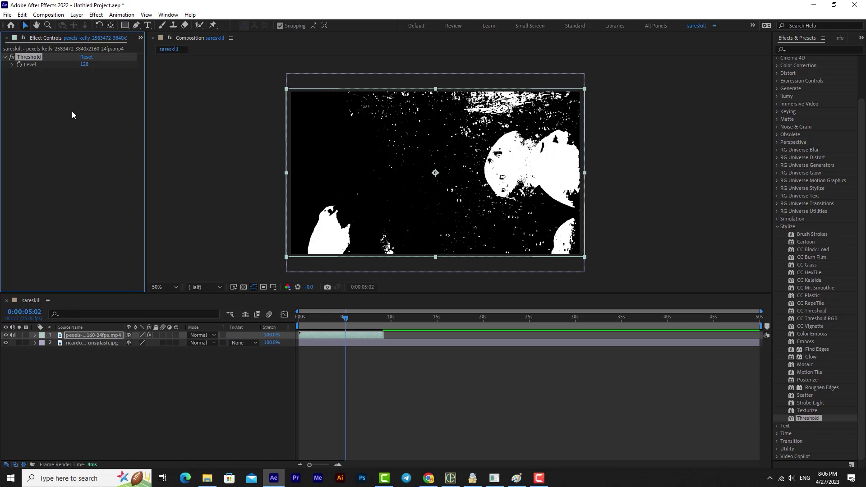
mouse_move(84, 67)
mouse_down()
mouse_move(97, 62)
mouse_move(84, 64)
mouse_up()
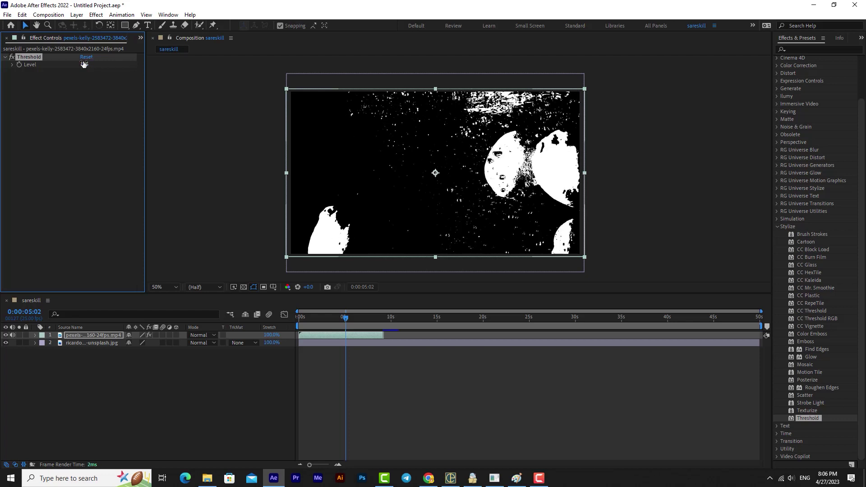